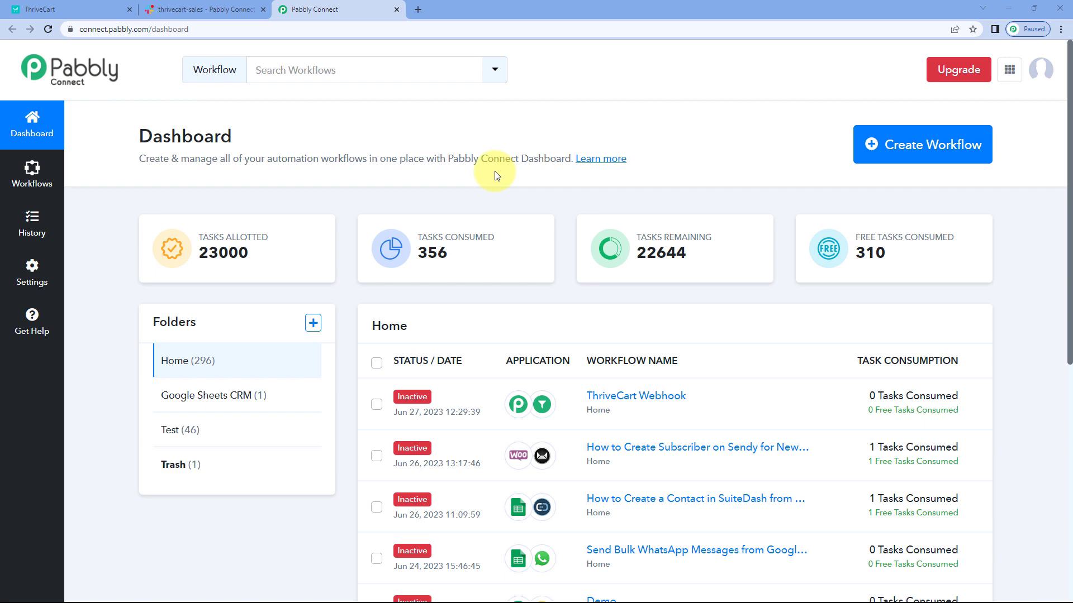
Step: Create a new workflow named "ThriveCart to Slack"
{"action": "left_click", "coordinate": [909, 146]}
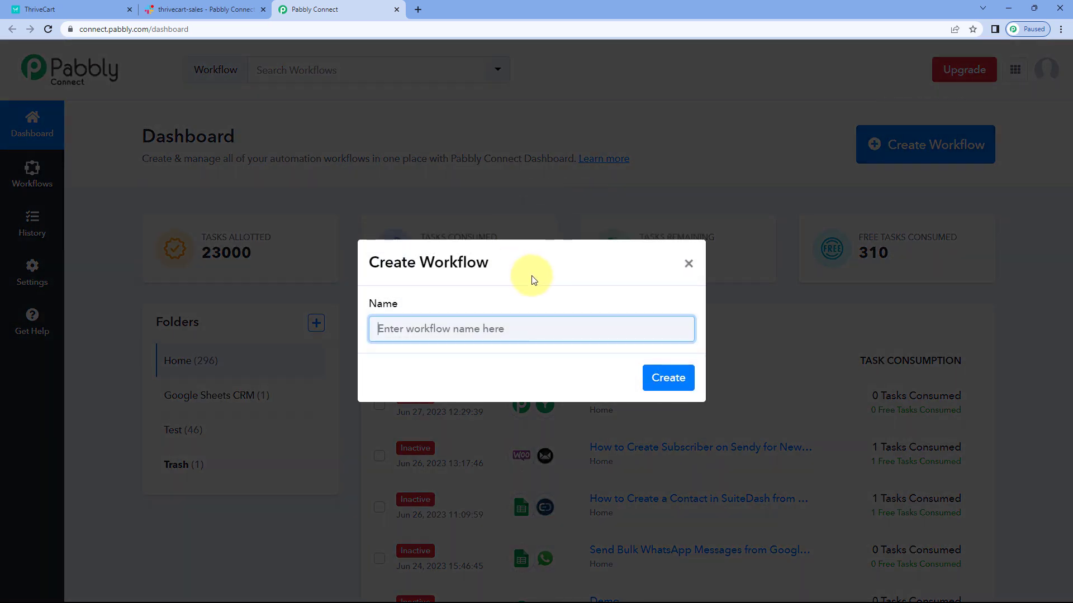
{"action": "type", "text": "ThriveCart to Slack"}
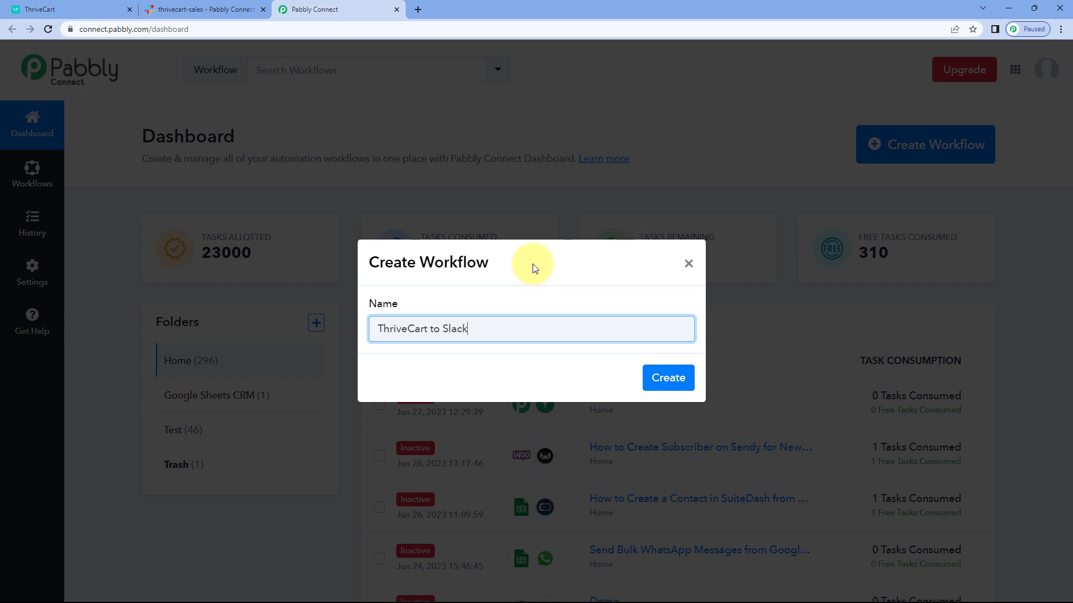
{"action": "left_click", "coordinate": [666, 377]}
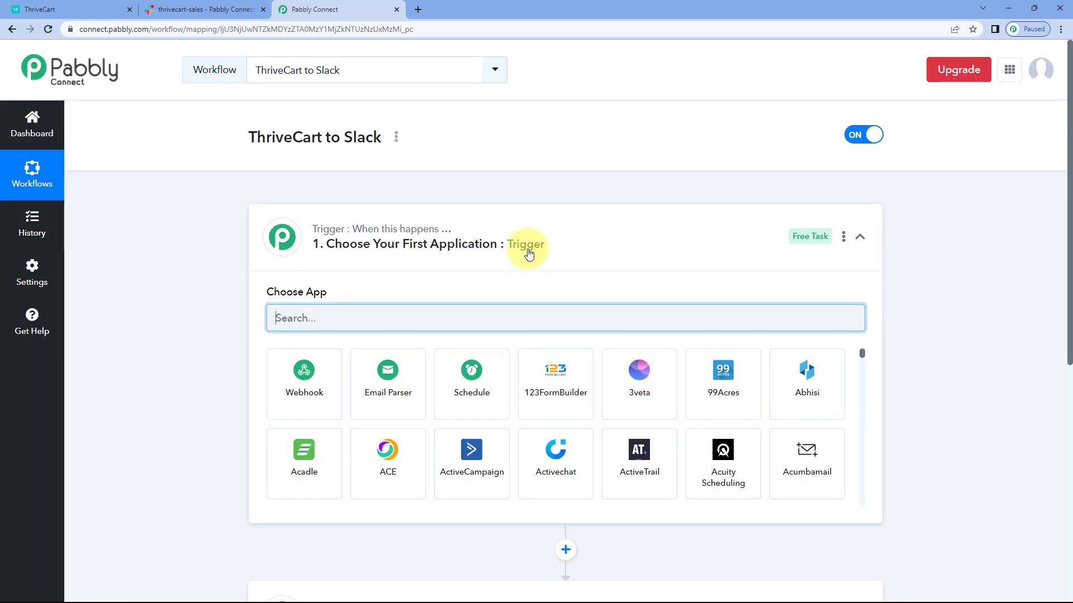
Step: Review the workflow's trigger and action sections, the ThriveCart dashboard and the thrivecart-sales channel in Slack
{"action": "left_click", "coordinate": [522, 248]}
{"action": "scroll", "coordinate": [192, 184], "scroll_direction": "down", "scroll_amount": 1}
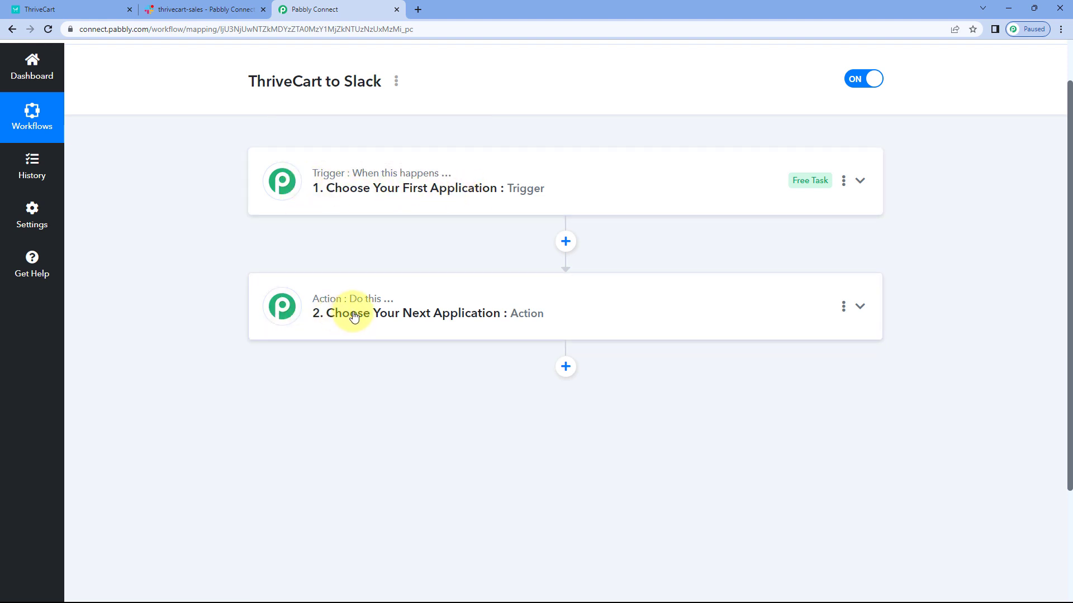
{"action": "left_click", "coordinate": [436, 190]}
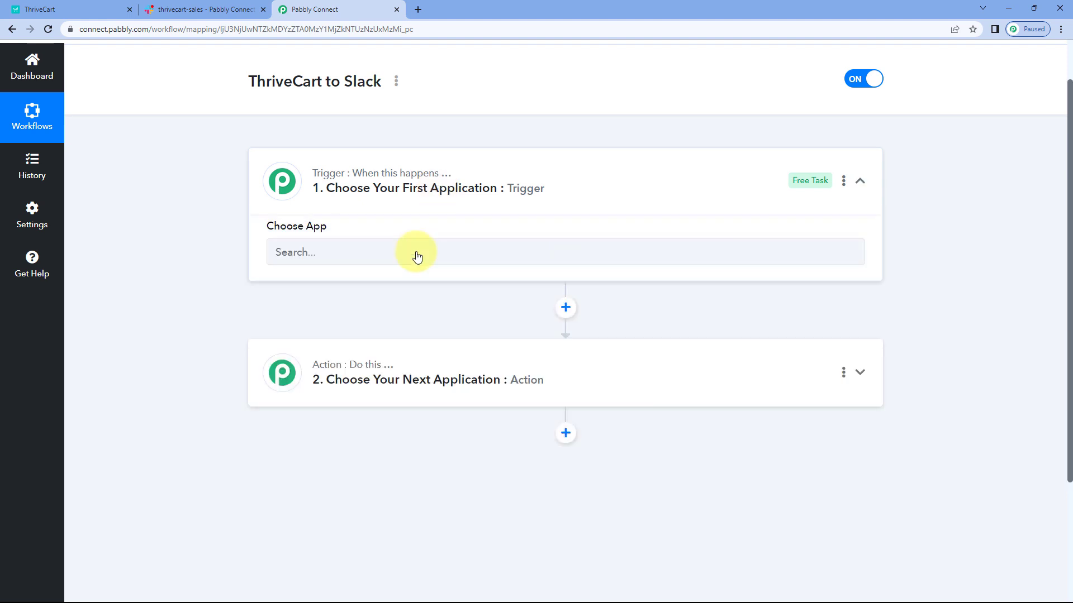
{"action": "scroll", "coordinate": [210, 192], "scroll_direction": "down", "scroll_amount": 1}
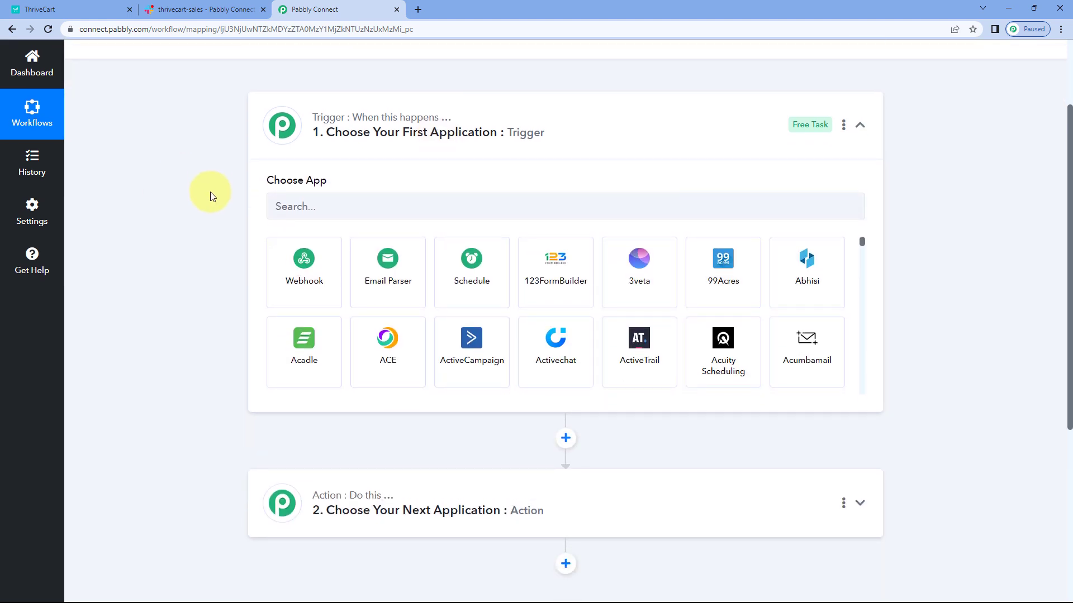
{"action": "left_click", "coordinate": [72, 9]}
{"action": "left_click", "coordinate": [339, 9]}
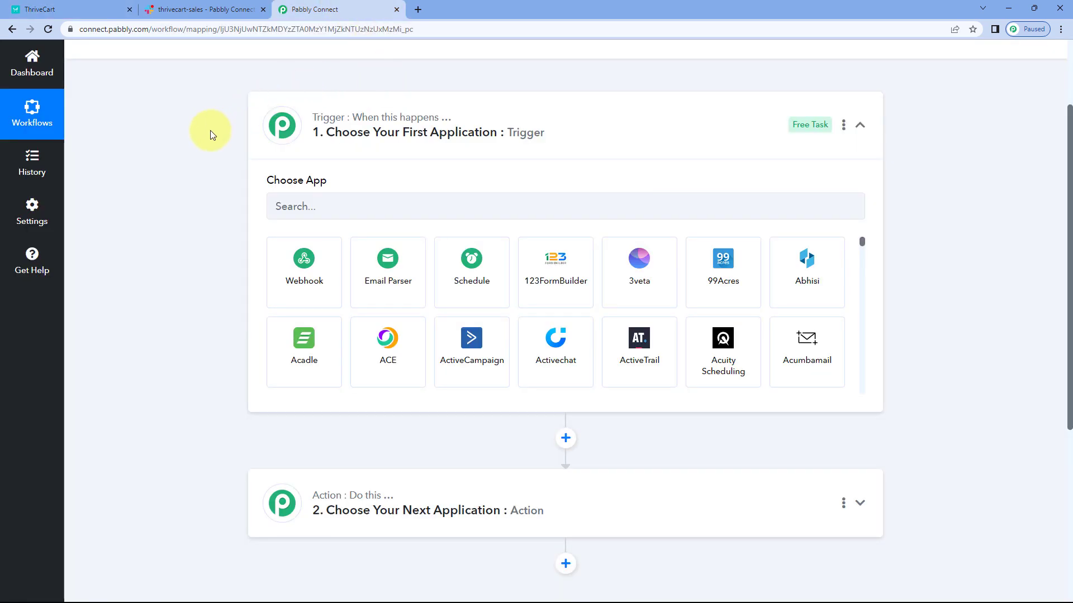
{"action": "left_click", "coordinate": [73, 9]}
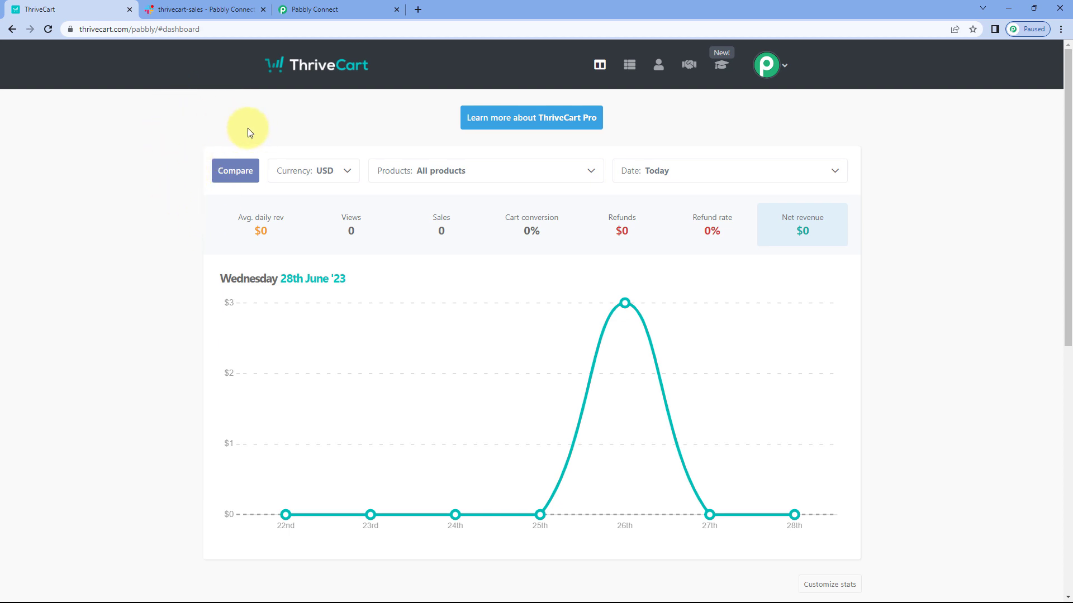
{"action": "left_click", "coordinate": [329, 10]}
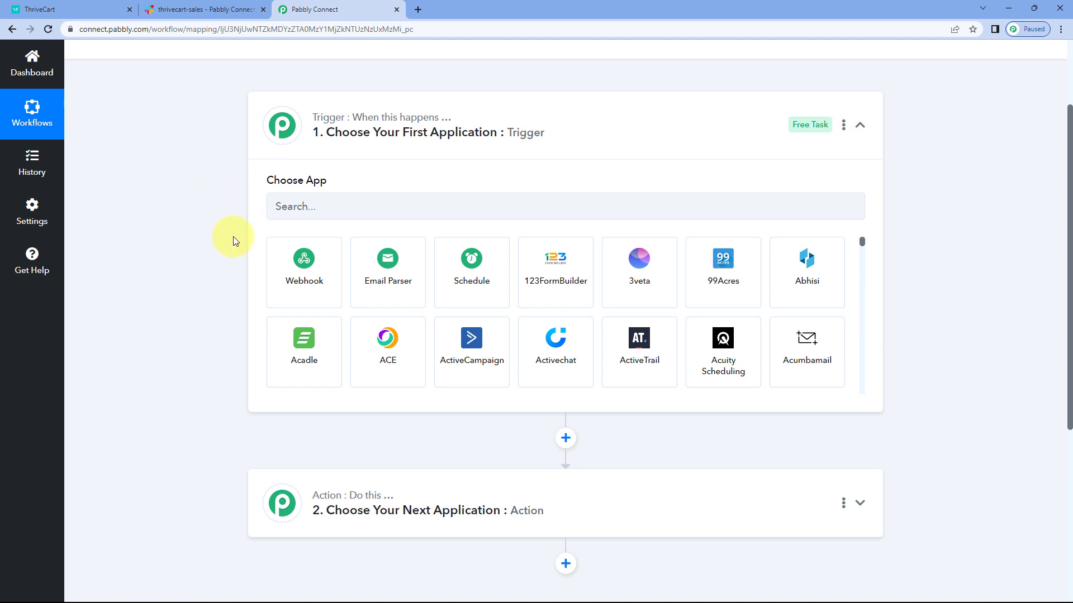
{"action": "scroll", "coordinate": [222, 239], "scroll_direction": "down", "scroll_amount": 1}
{"action": "scroll", "coordinate": [229, 216], "scroll_direction": "down", "scroll_amount": 1}
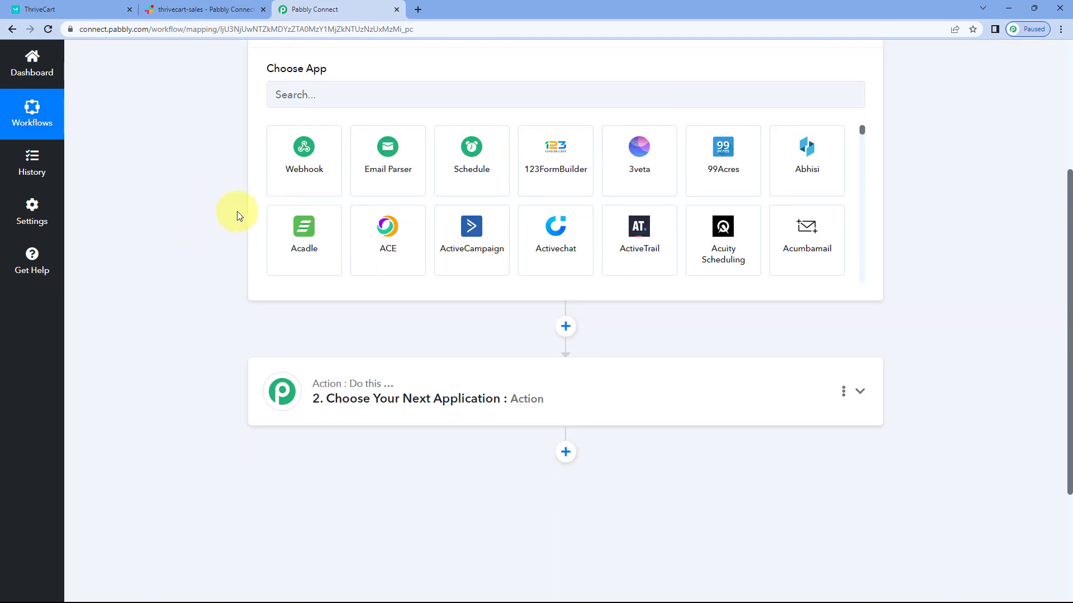
{"action": "left_click", "coordinate": [89, 10]}
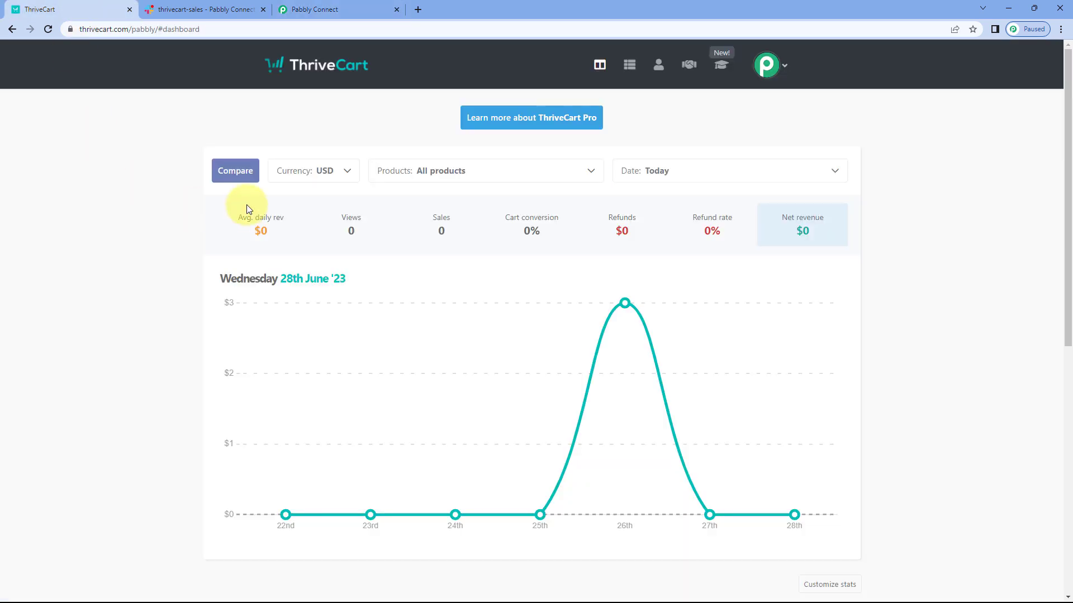
{"action": "left_click", "coordinate": [335, 10]}
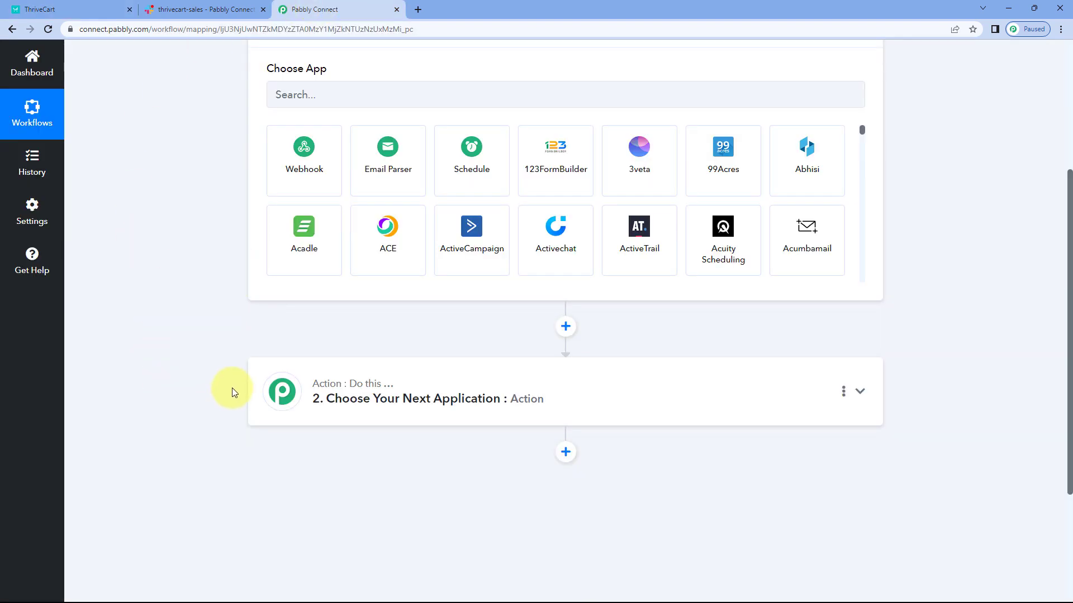
{"action": "left_click", "coordinate": [204, 10]}
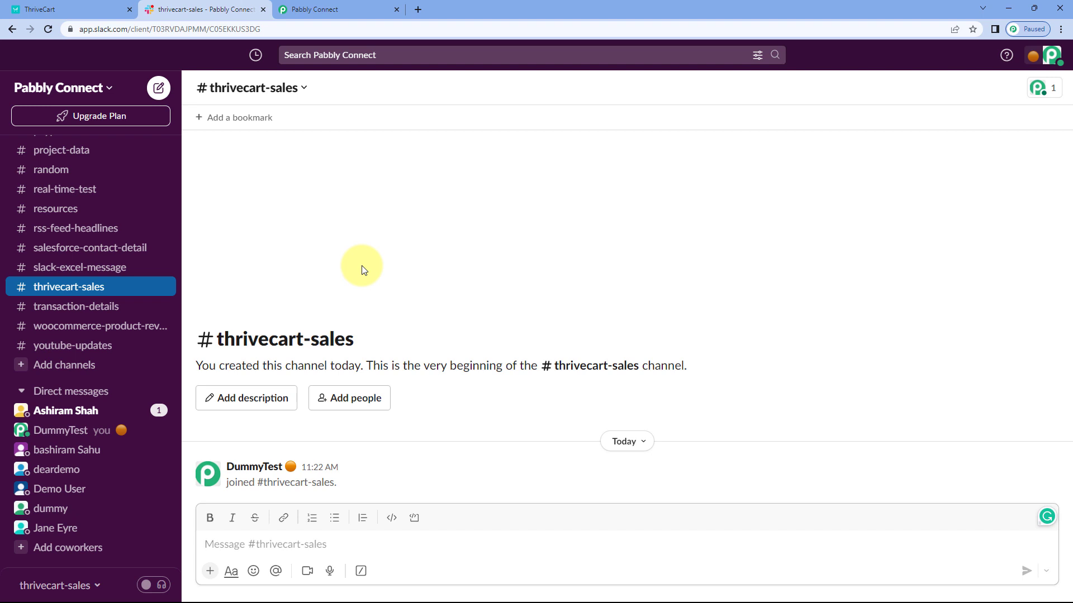
{"action": "left_click", "coordinate": [368, 9]}
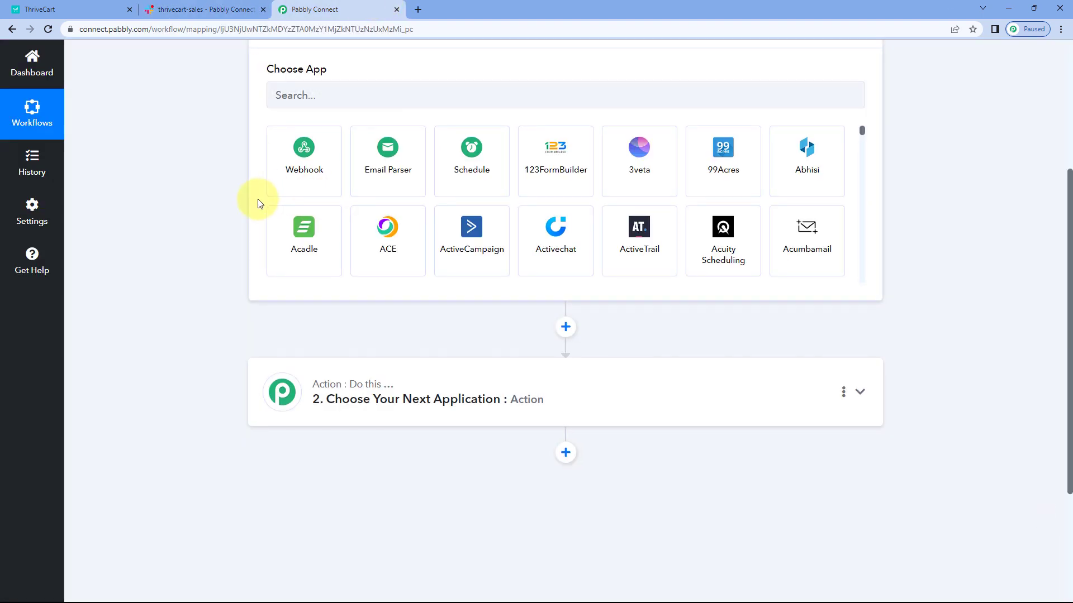
Step: Search the trigger's apps for "Thri" and choose ThriveCart as the trigger application
{"action": "scroll", "coordinate": [256, 201], "scroll_direction": "up", "scroll_amount": 2}
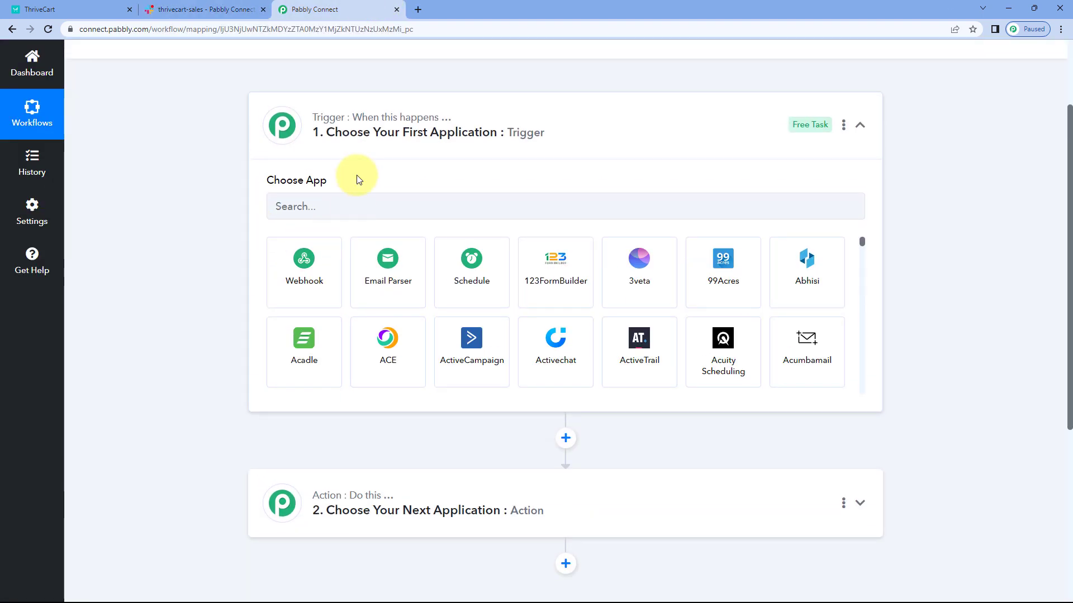
{"action": "left_click", "coordinate": [335, 208]}
{"action": "type", "text": "Trvi"}
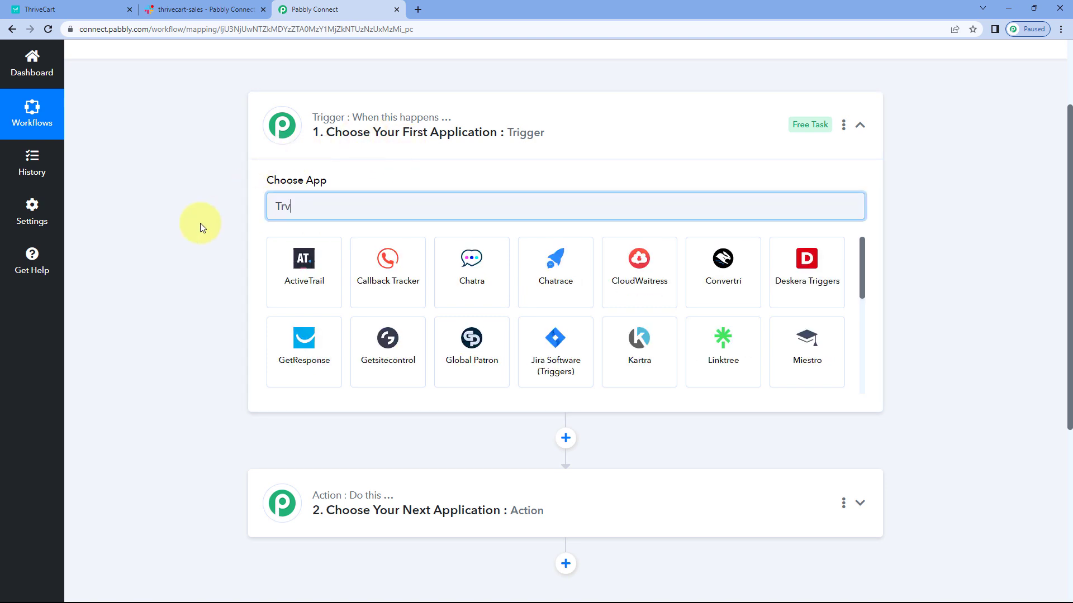
{"action": "key", "text": "BackSpace"}
{"action": "key", "text": "BackSpace"}
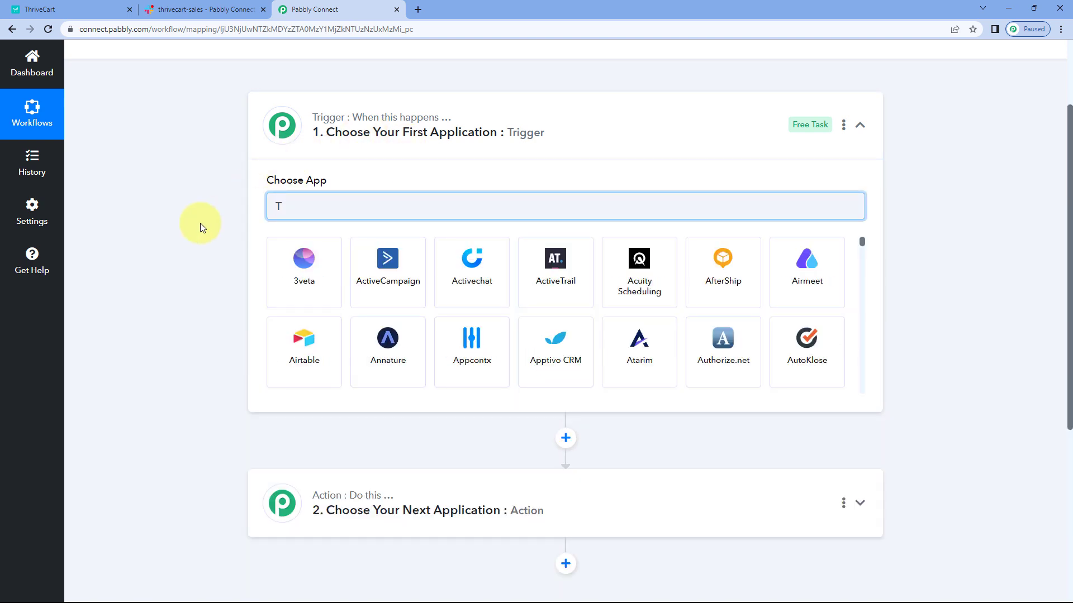
{"action": "type", "text": "hri"}
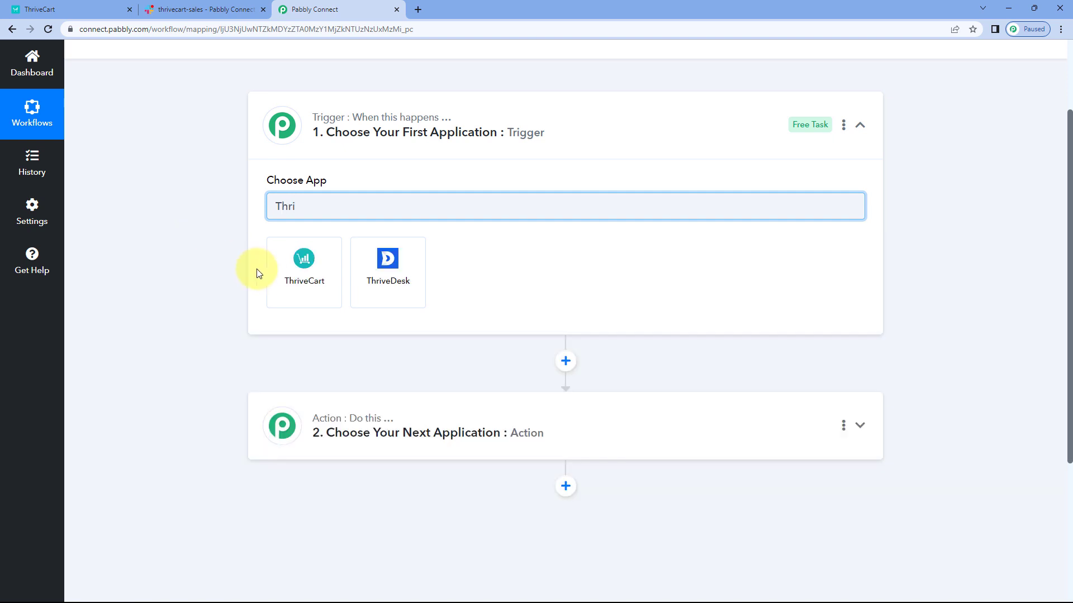
{"action": "left_click", "coordinate": [288, 287]}
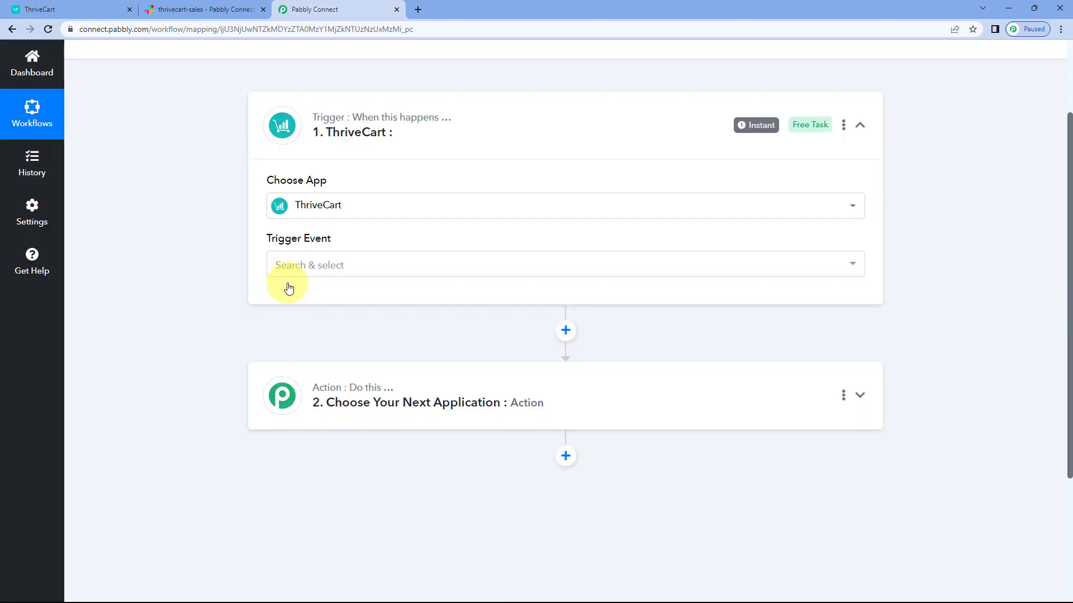
Step: Look through the ThriveCart trigger events and set the event to Product Purchase (All Products)
{"action": "left_click", "coordinate": [328, 268]}
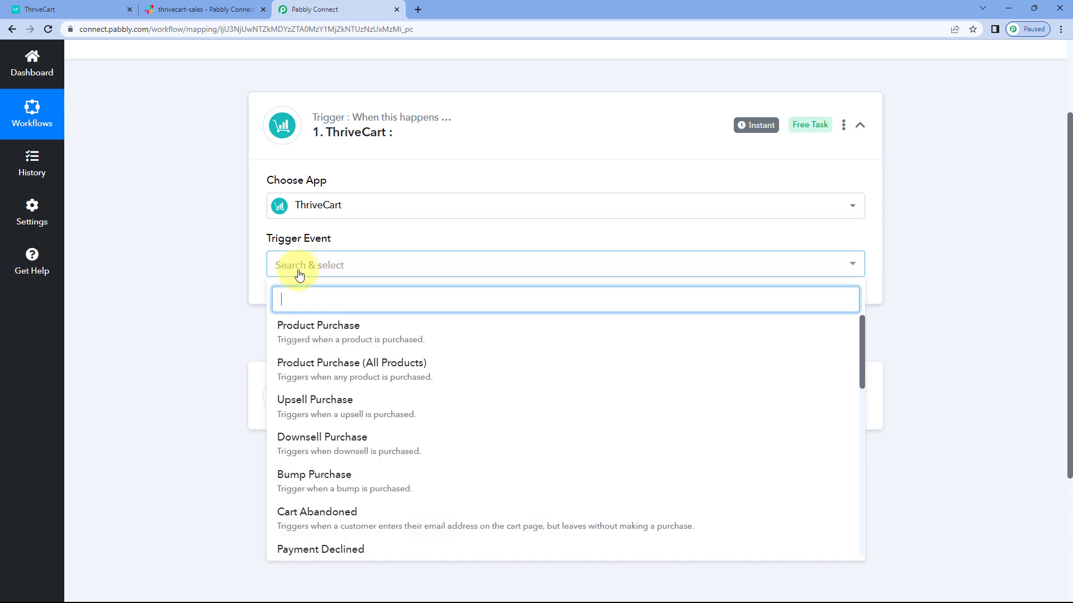
{"action": "scroll", "coordinate": [419, 361], "scroll_direction": "down", "scroll_amount": 2}
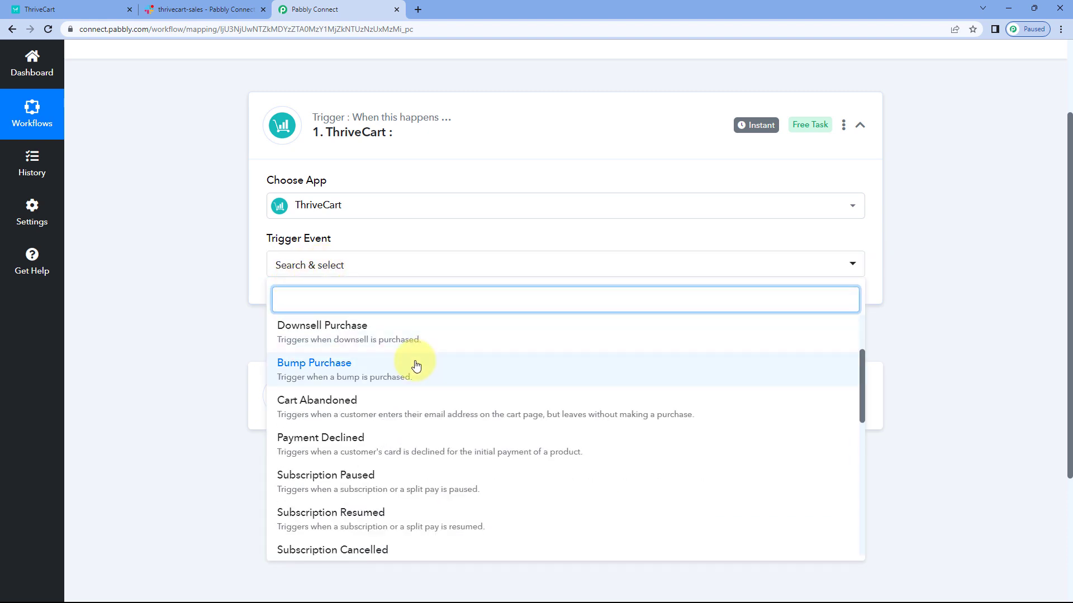
{"action": "scroll", "coordinate": [131, 264], "scroll_direction": "down", "scroll_amount": 3}
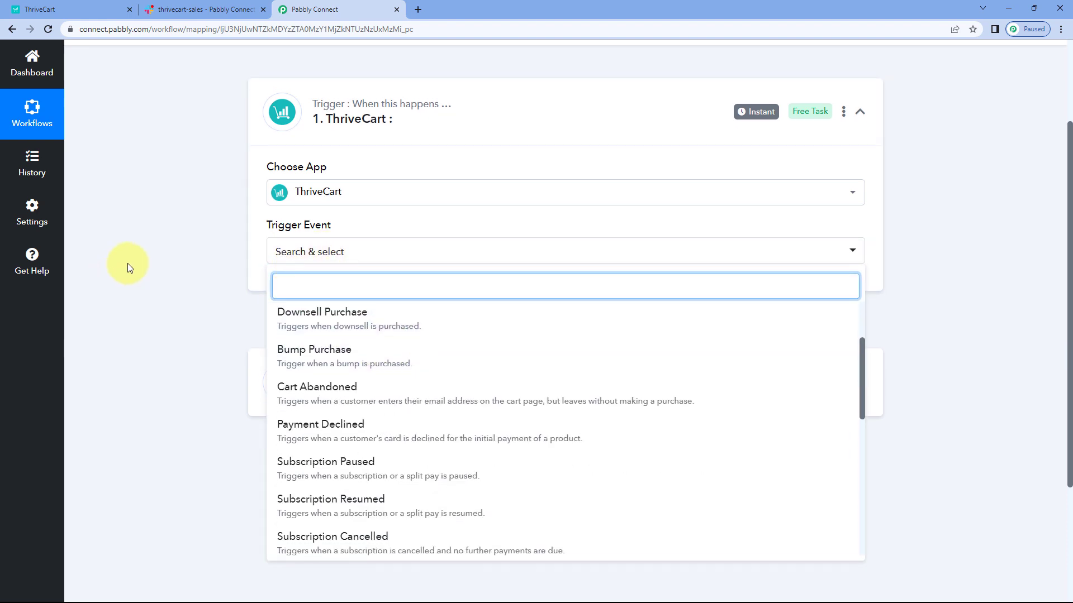
{"action": "scroll", "coordinate": [365, 244], "scroll_direction": "up", "scroll_amount": 1}
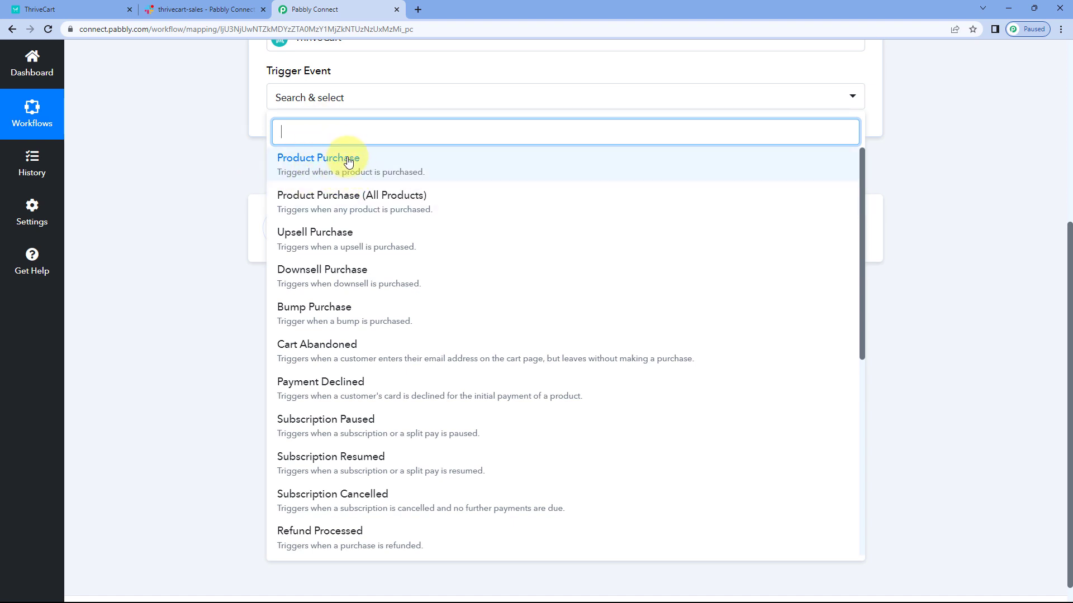
{"action": "left_click", "coordinate": [220, 9]}
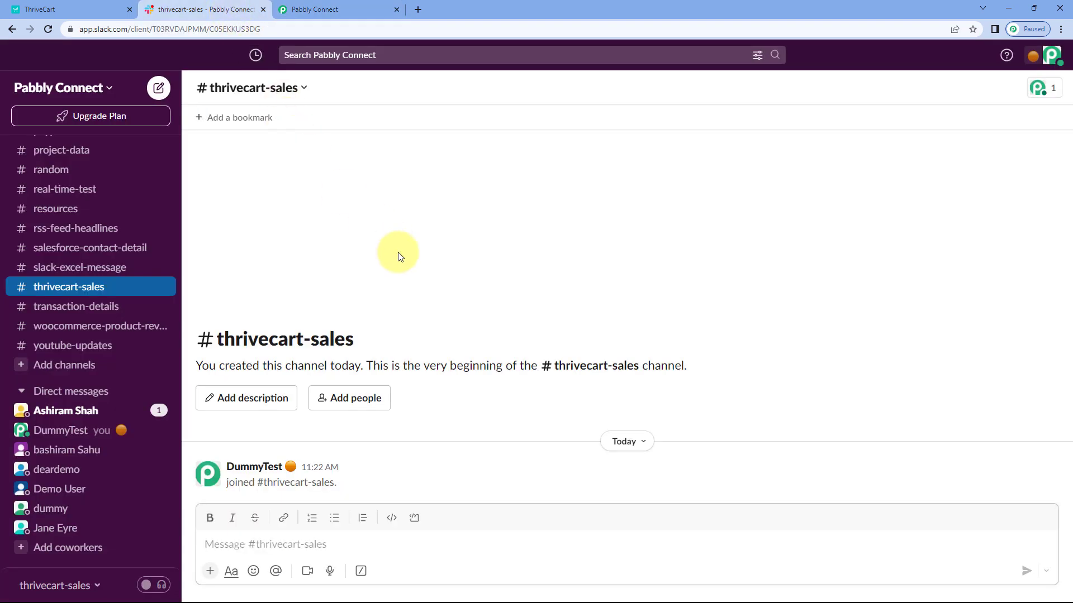
{"action": "left_click", "coordinate": [61, 9]}
{"action": "left_click", "coordinate": [313, 9]}
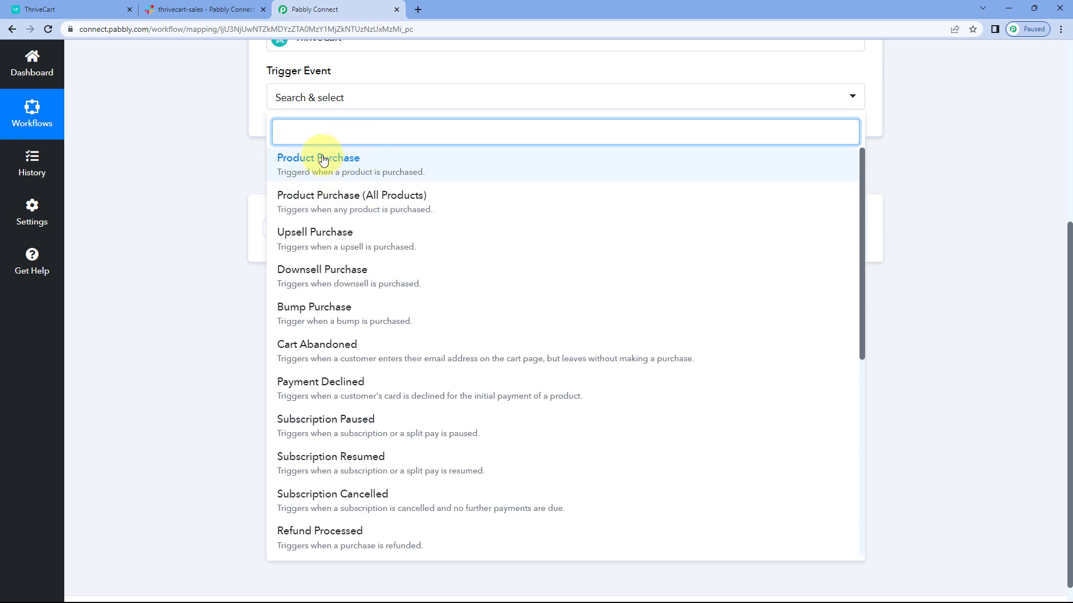
{"action": "left_click", "coordinate": [352, 202]}
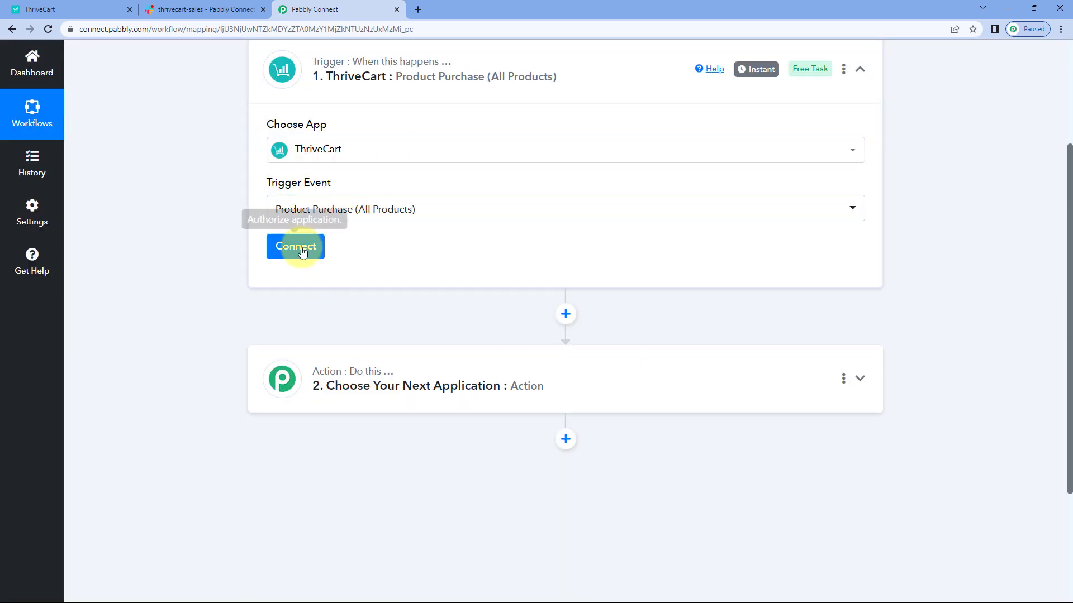
Step: Start adding a new ThriveCart connection for the trigger and open the API keys settings in the ThriveCart account
{"action": "left_click", "coordinate": [300, 249]}
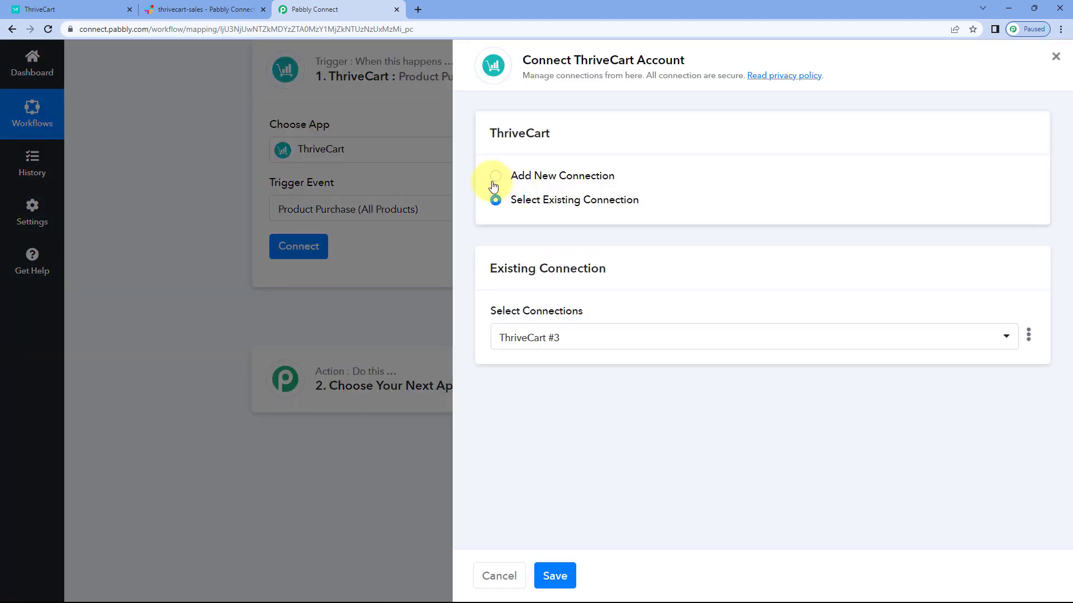
{"action": "left_click", "coordinate": [494, 178]}
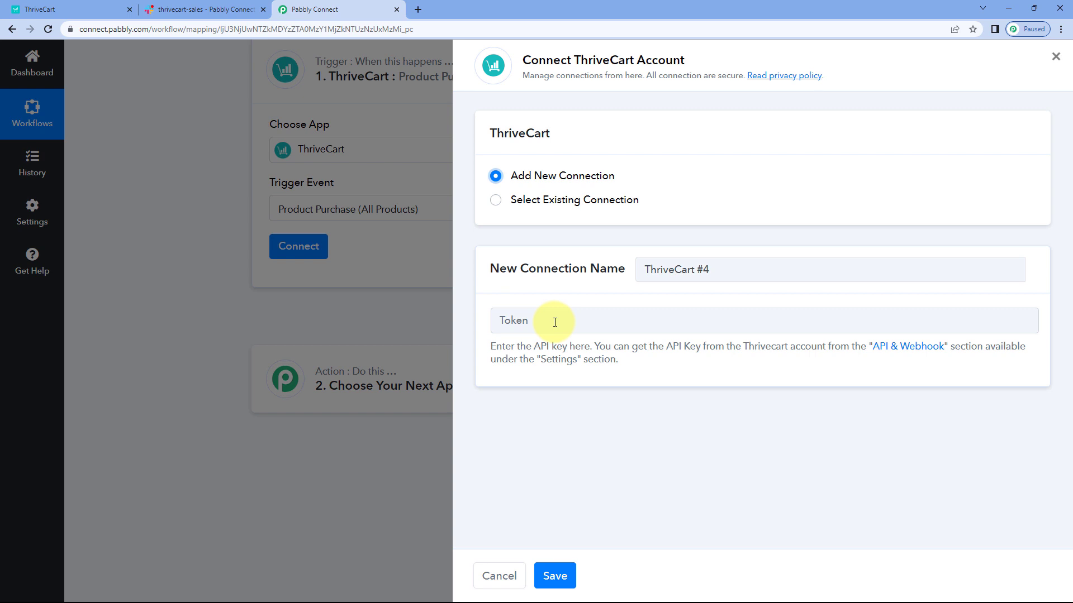
{"action": "left_click", "coordinate": [44, 10]}
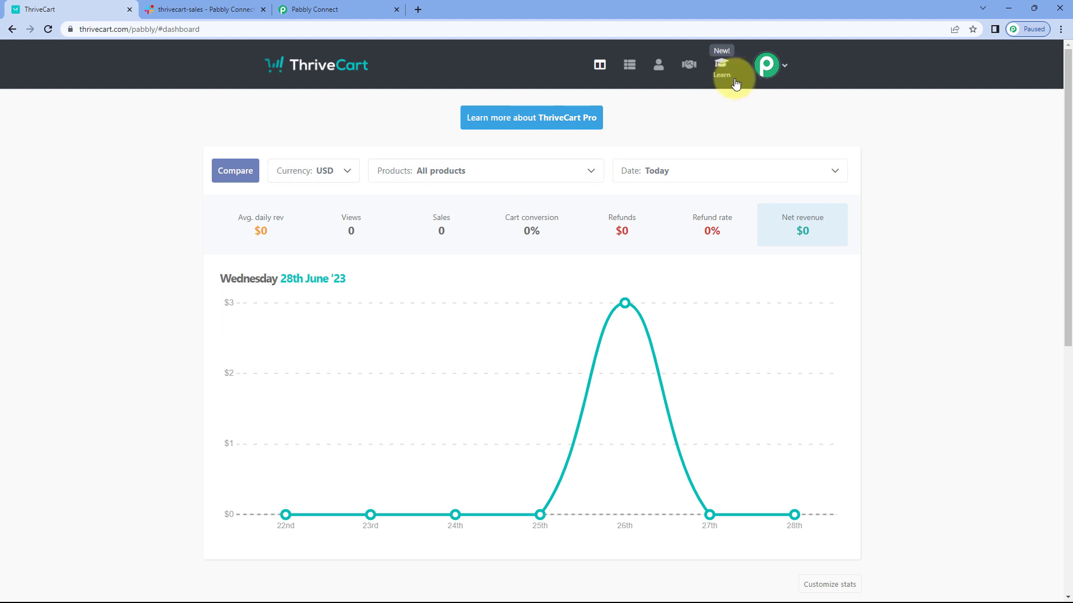
{"action": "left_click", "coordinate": [780, 71]}
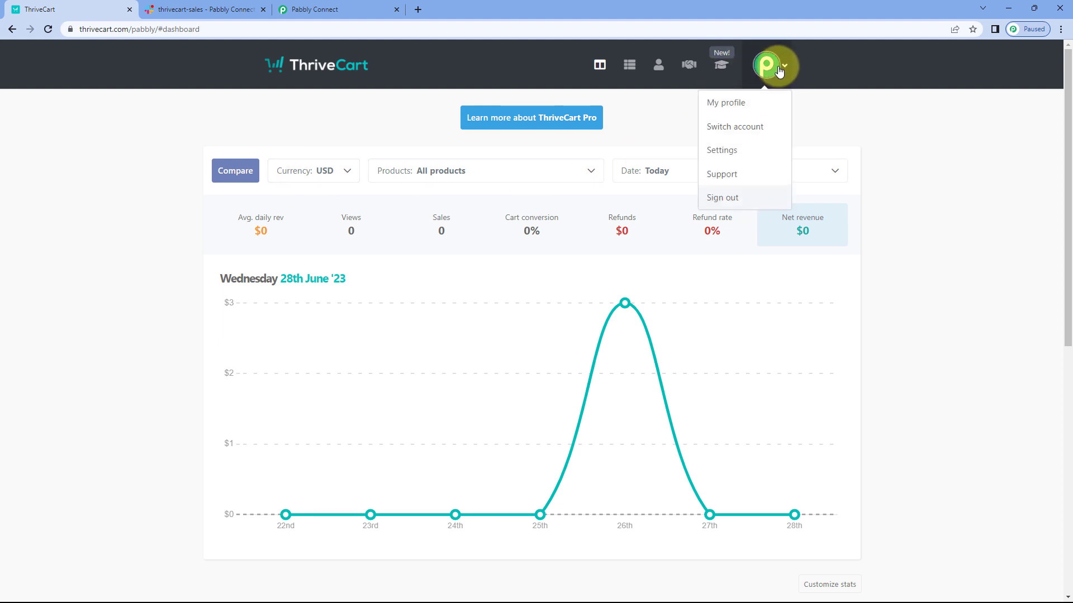
{"action": "left_click", "coordinate": [728, 151]}
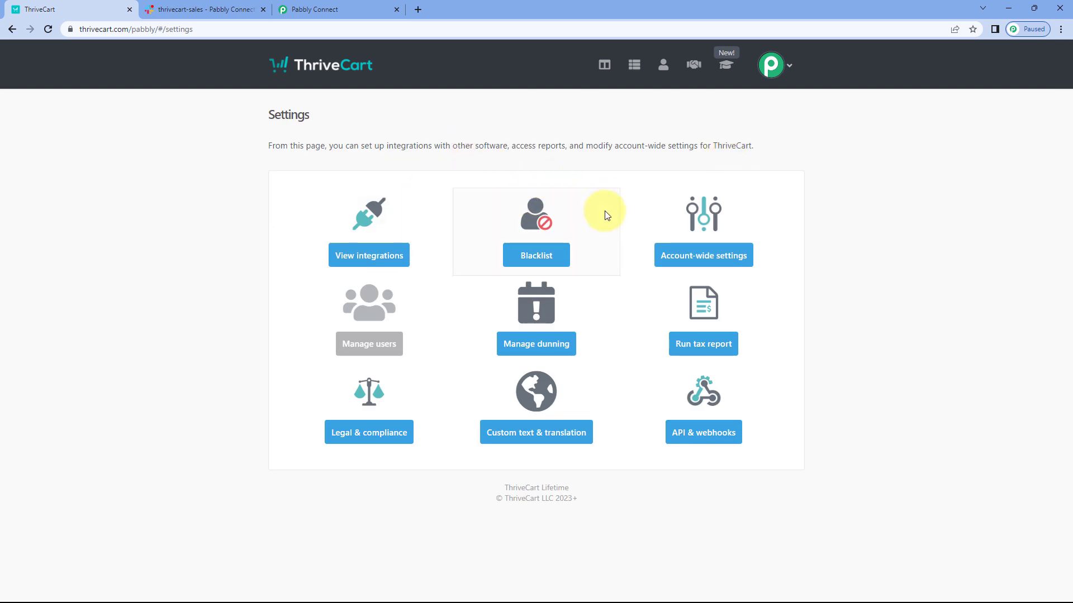
{"action": "left_click", "coordinate": [707, 442]}
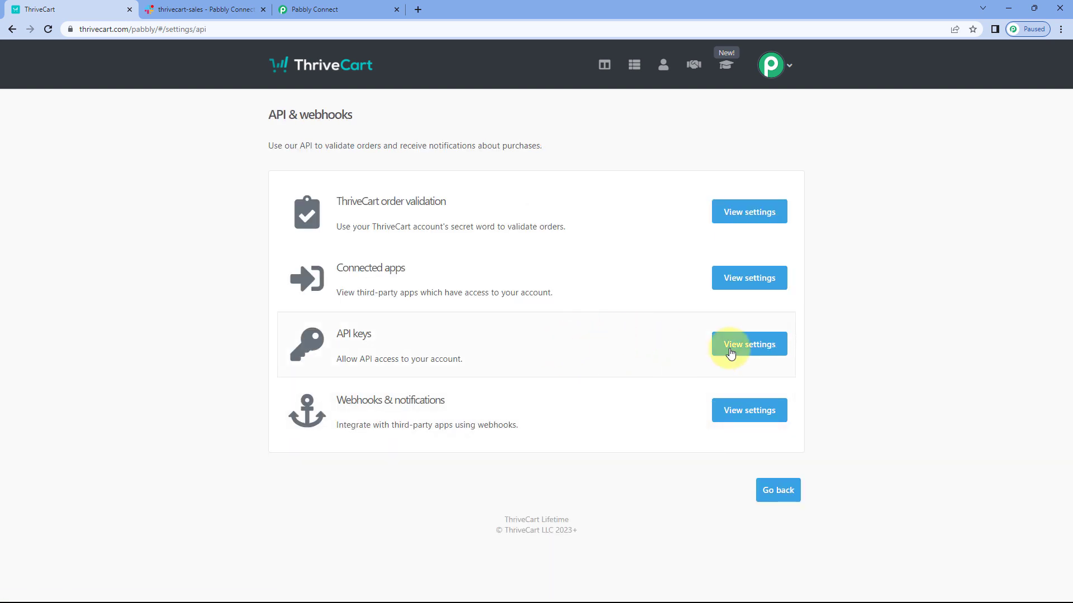
{"action": "left_click", "coordinate": [739, 347]}
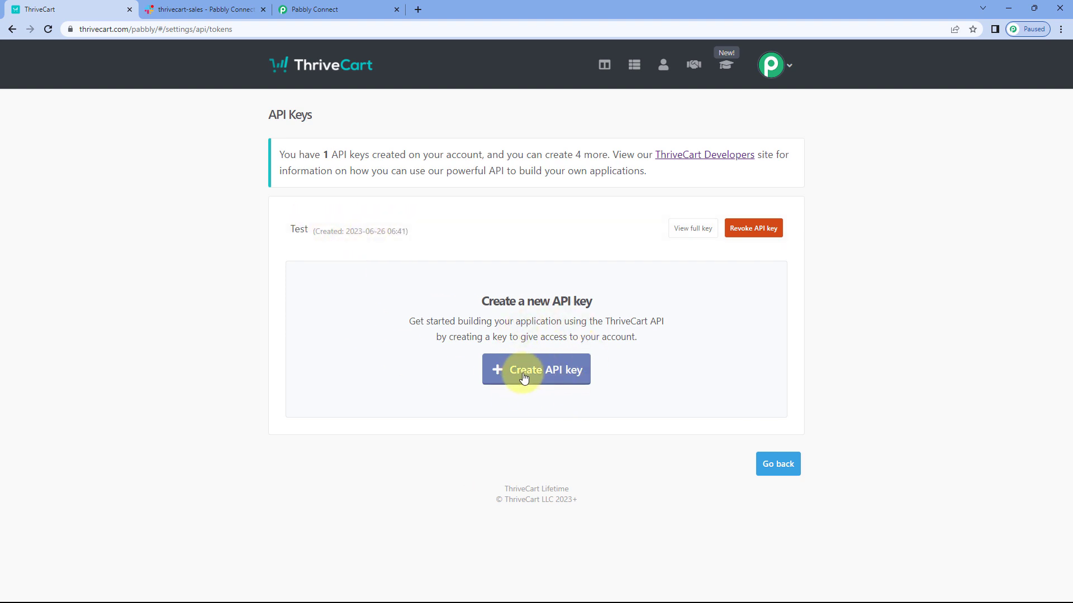
Step: Create a new ThriveCart API key with the identifying name "PA"
{"action": "left_click", "coordinate": [557, 377]}
{"action": "left_click", "coordinate": [502, 297]}
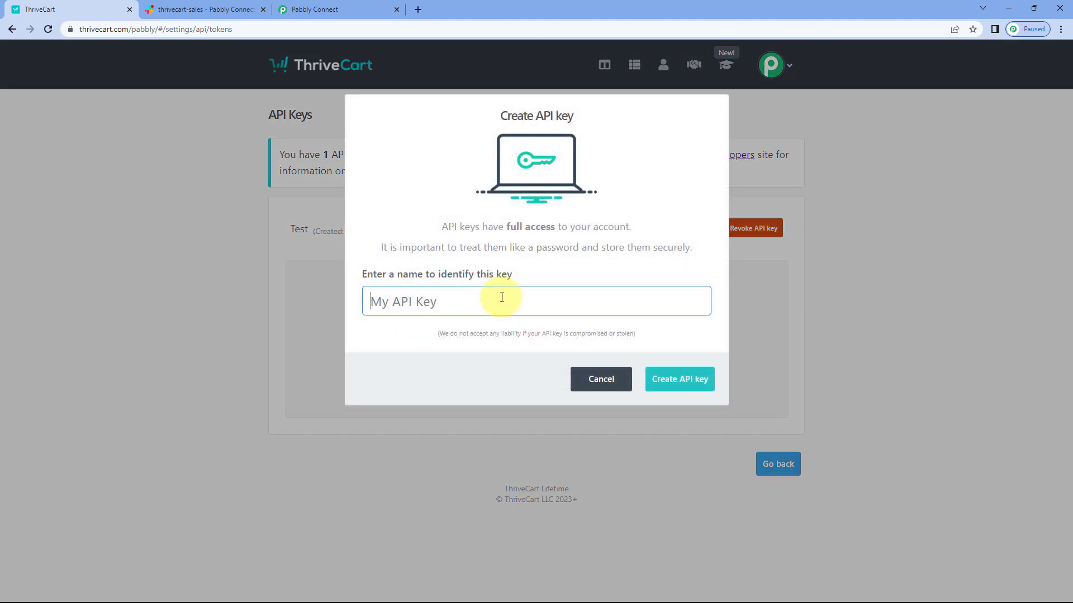
{"action": "type", "text": "PA"}
{"action": "left_click", "coordinate": [688, 383]}
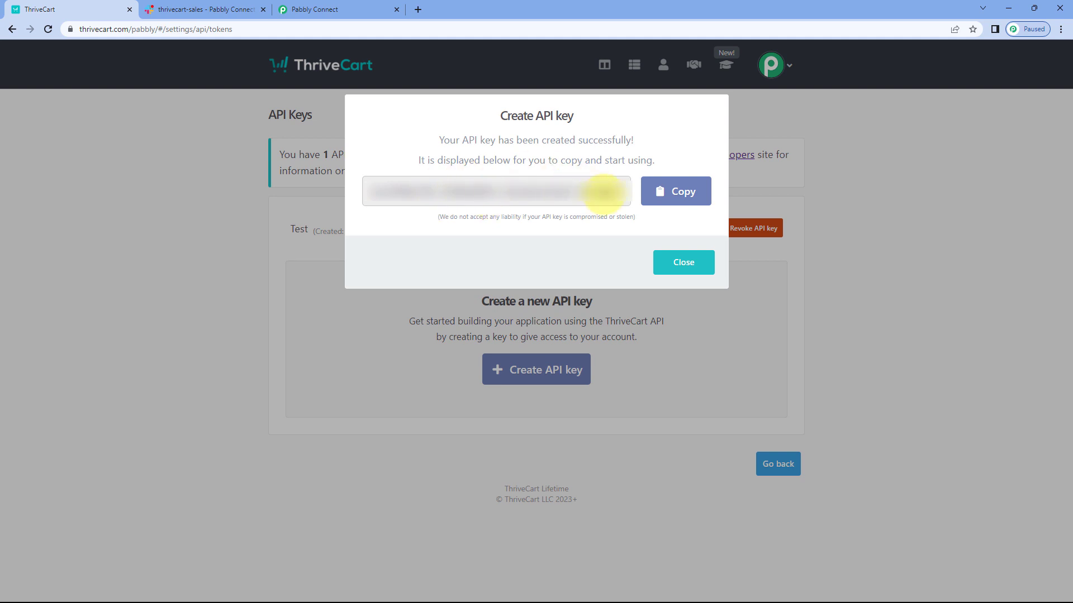
Step: Copy the new ThriveCart API key, paste it as the token of the new connection in Pabbly Connect, and save the connection
{"action": "left_click", "coordinate": [660, 194]}
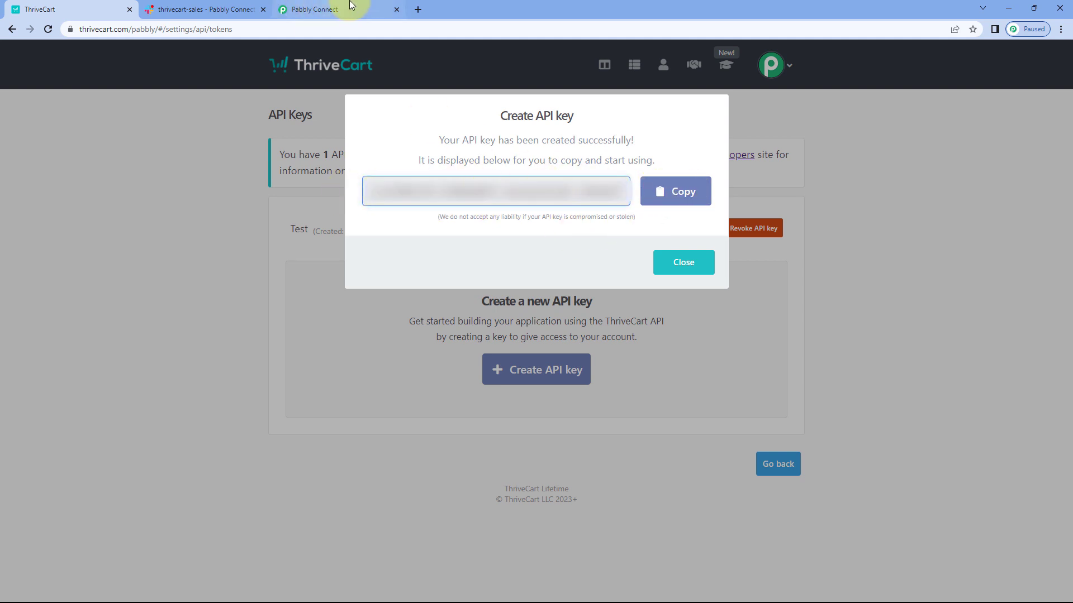
{"action": "left_click", "coordinate": [352, 5]}
{"action": "left_click", "coordinate": [511, 319]}
{"action": "right_click", "coordinate": [521, 320]}
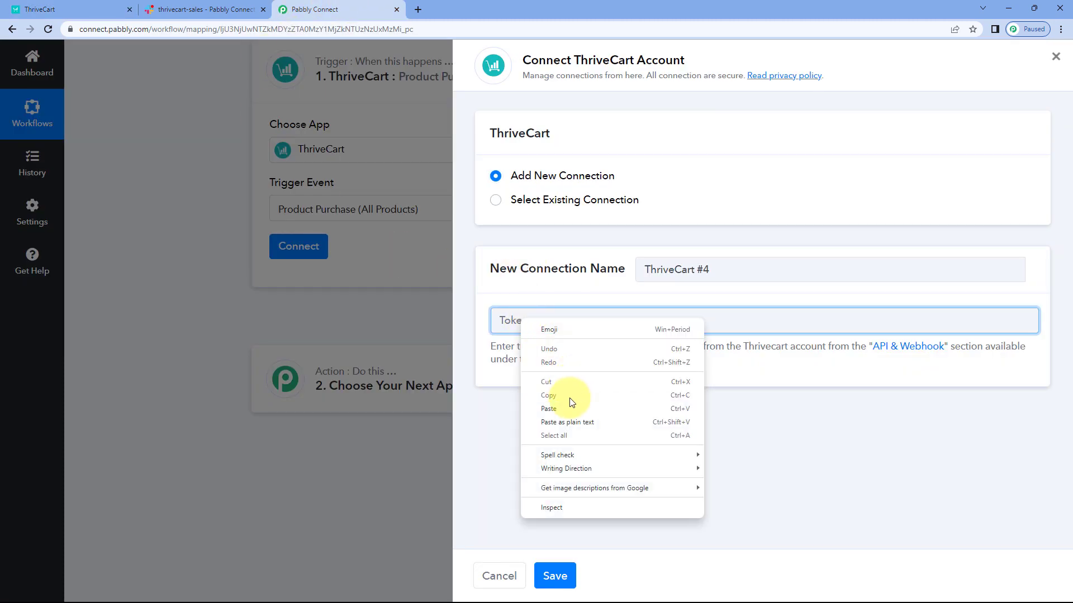
{"action": "left_click", "coordinate": [559, 408]}
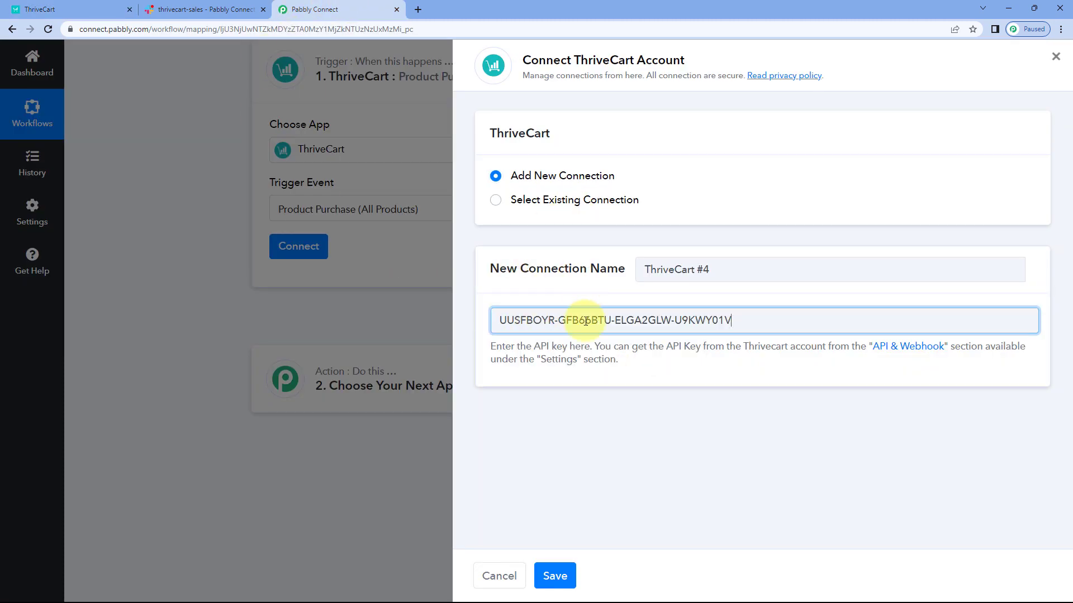
{"action": "left_click", "coordinate": [555, 576]}
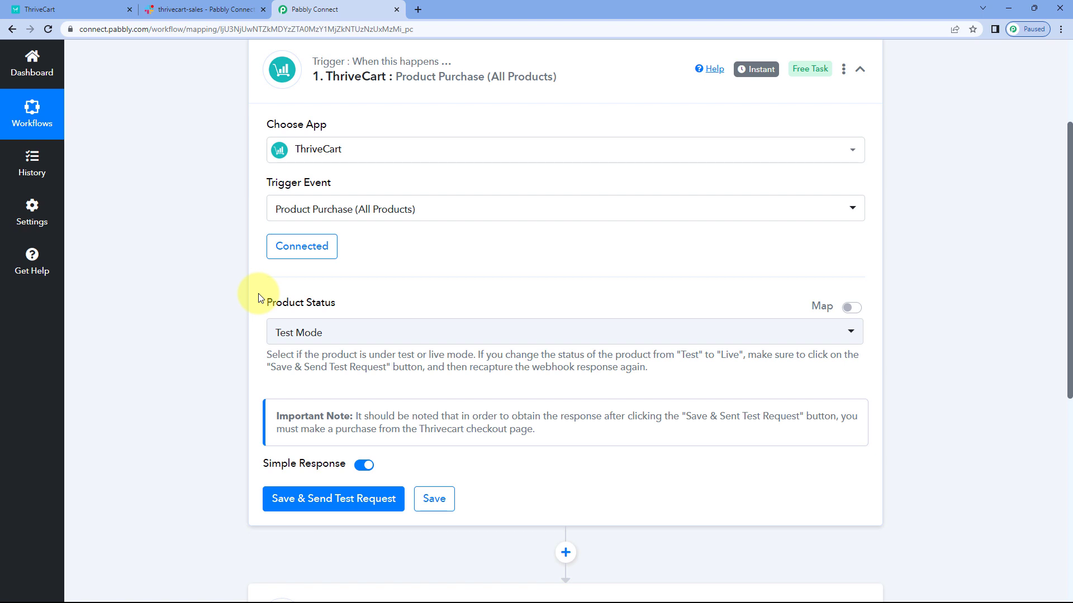
Step: Review the trigger's Product Status options and check in the ThriveCart product list which products are in test or live mode
{"action": "scroll", "coordinate": [254, 282], "scroll_direction": "down", "scroll_amount": 2}
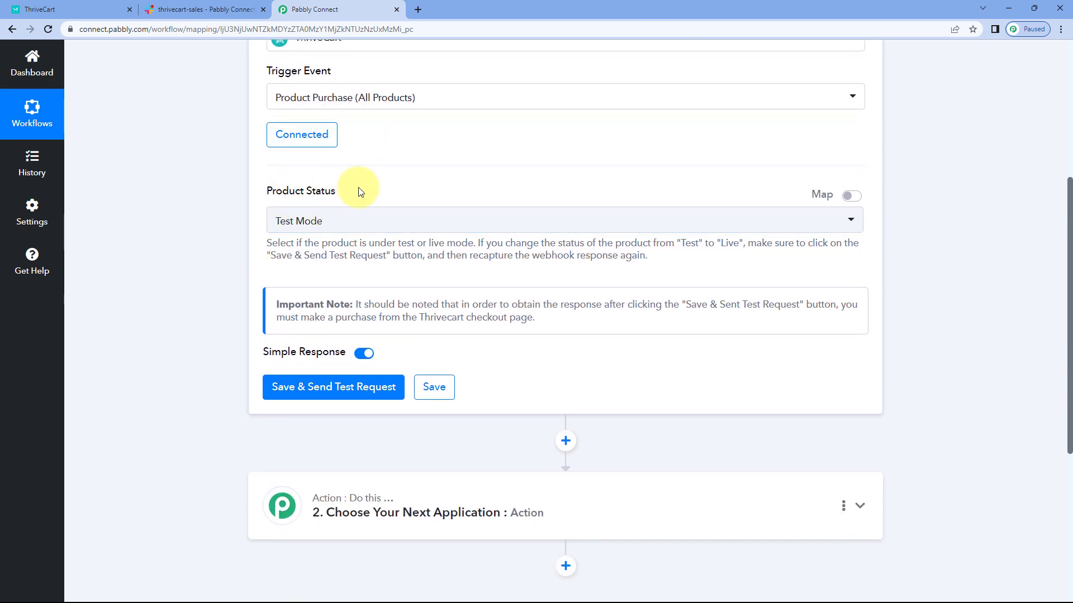
{"action": "left_click", "coordinate": [419, 221]}
{"action": "scroll", "coordinate": [416, 171], "scroll_direction": "down", "scroll_amount": 1}
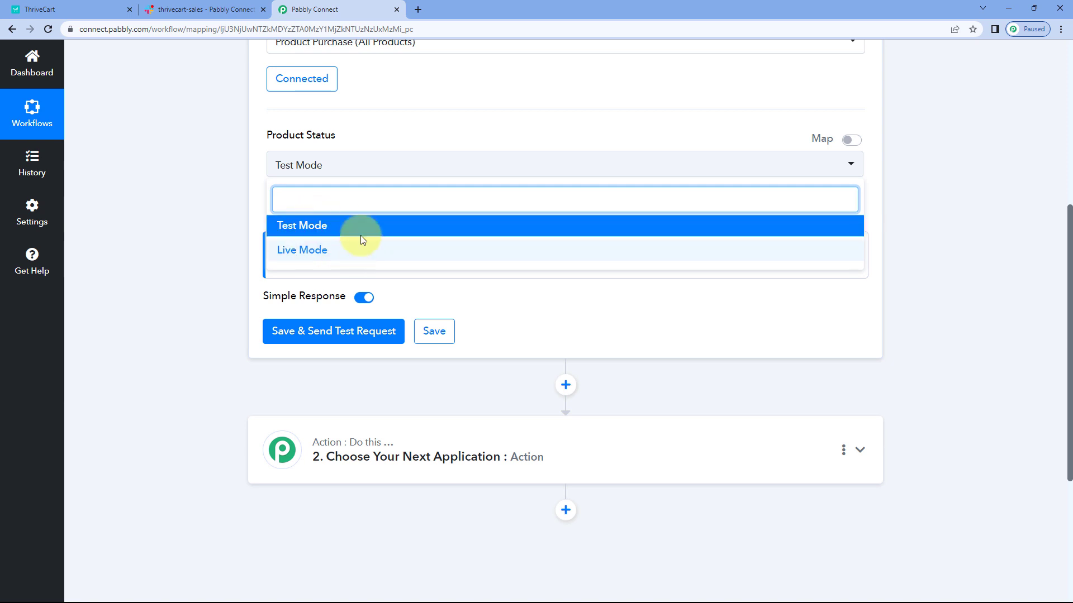
{"action": "left_click", "coordinate": [252, 188]}
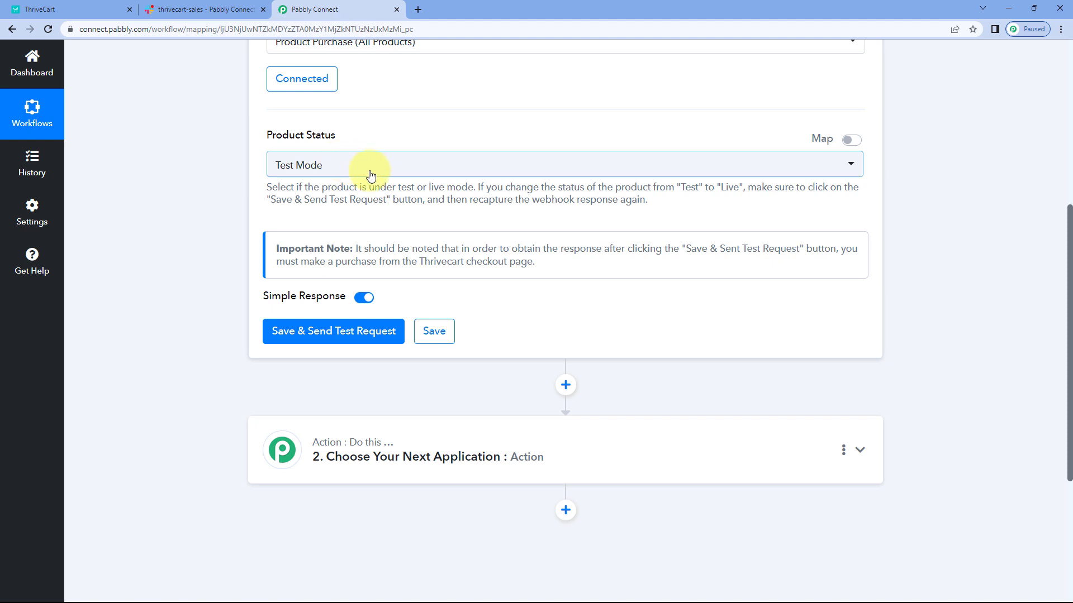
{"action": "left_click", "coordinate": [96, 7]}
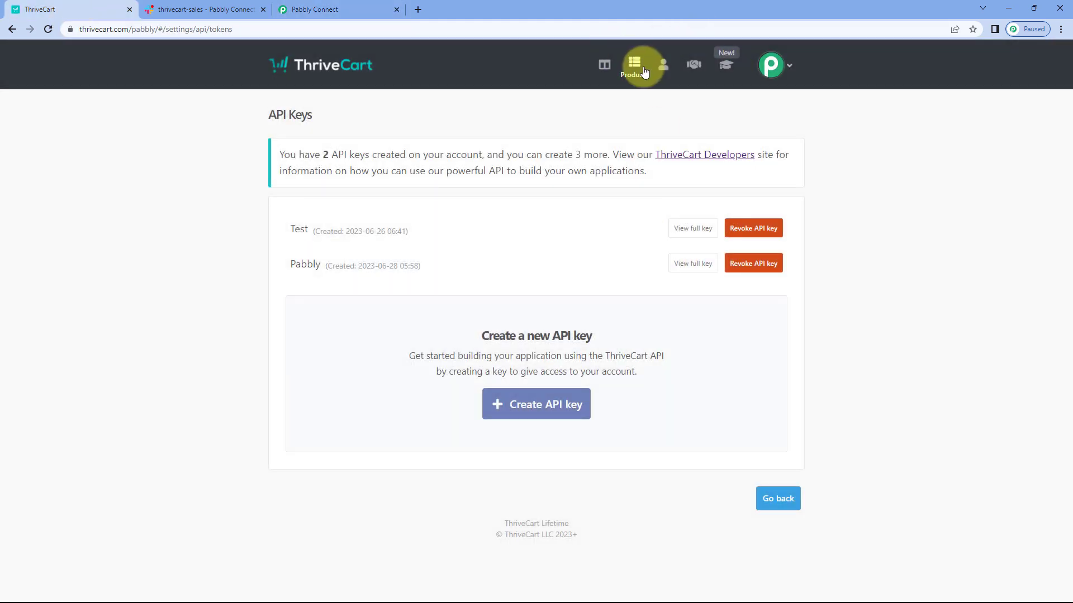
{"action": "left_click", "coordinate": [636, 67]}
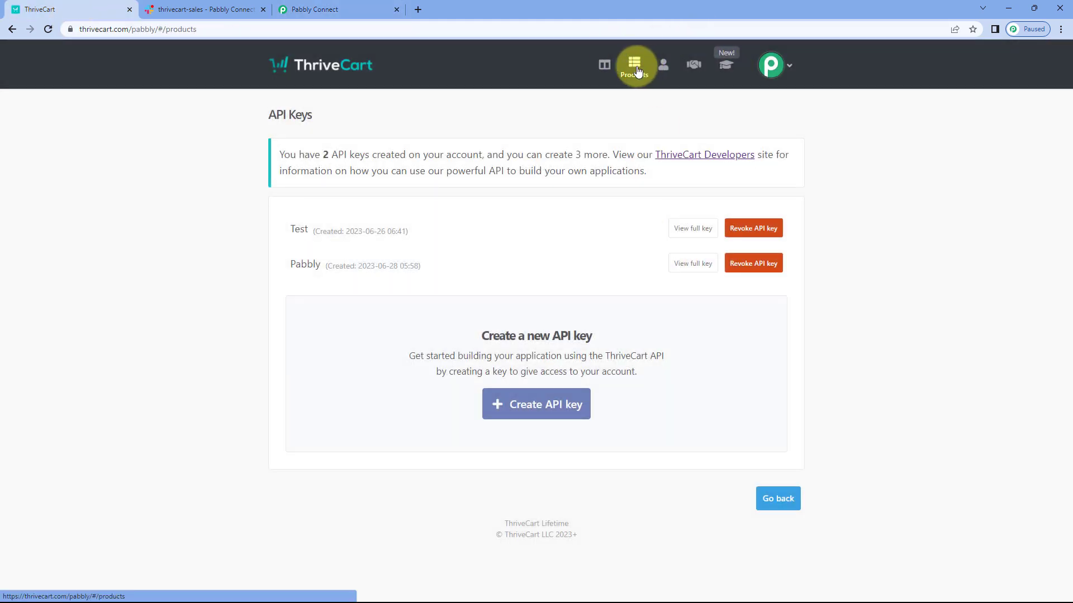
{"action": "scroll", "coordinate": [711, 210], "scroll_direction": "down", "scroll_amount": 2}
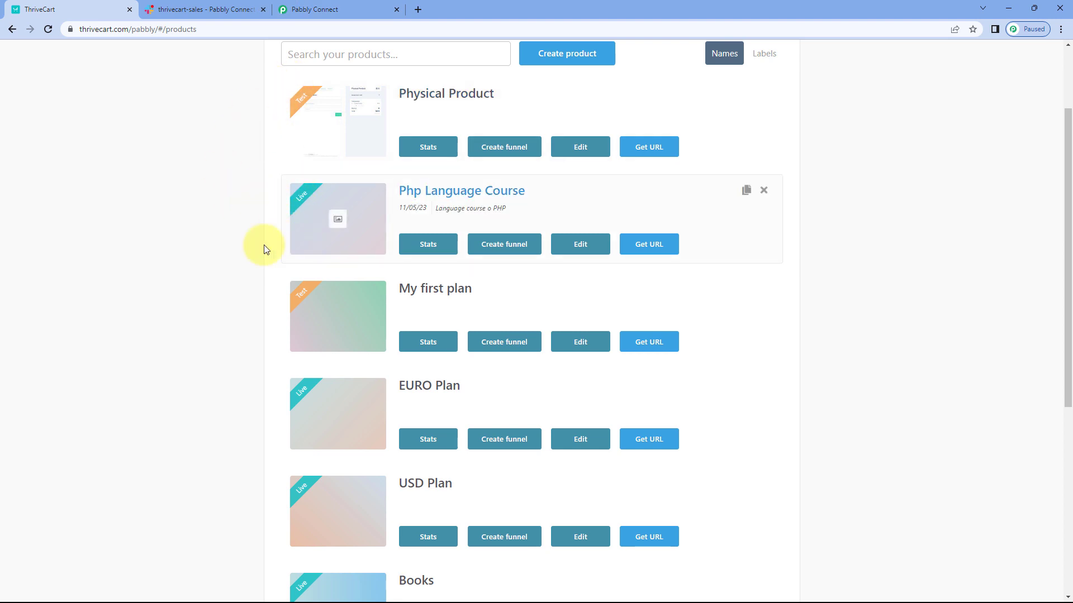
{"action": "left_click", "coordinate": [352, 8]}
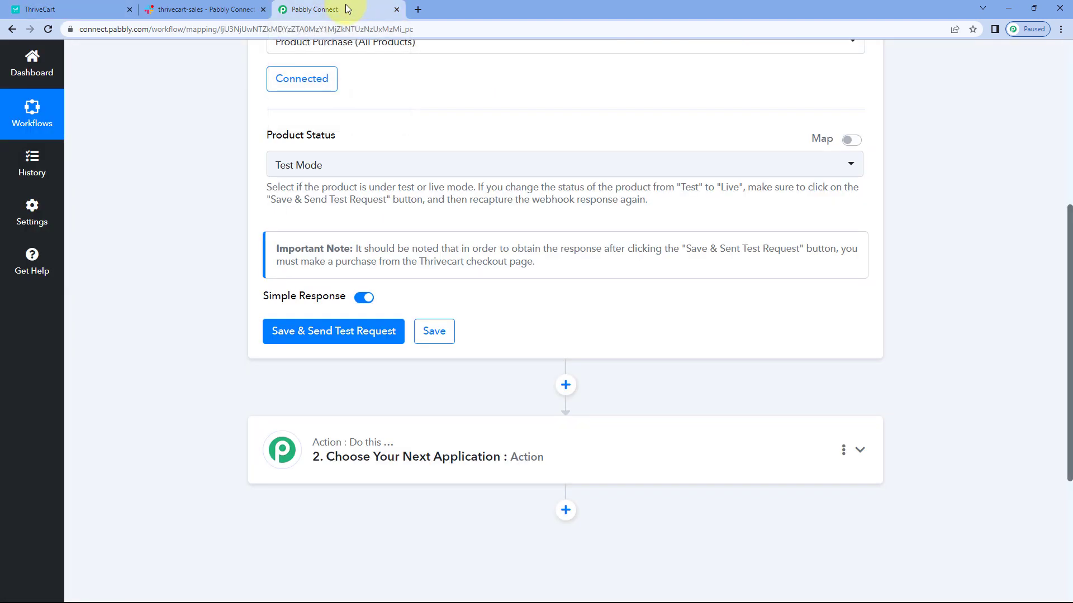
Step: Choose Test Mode as the trigger's product status, then save and send the test request
{"action": "left_click", "coordinate": [346, 169]}
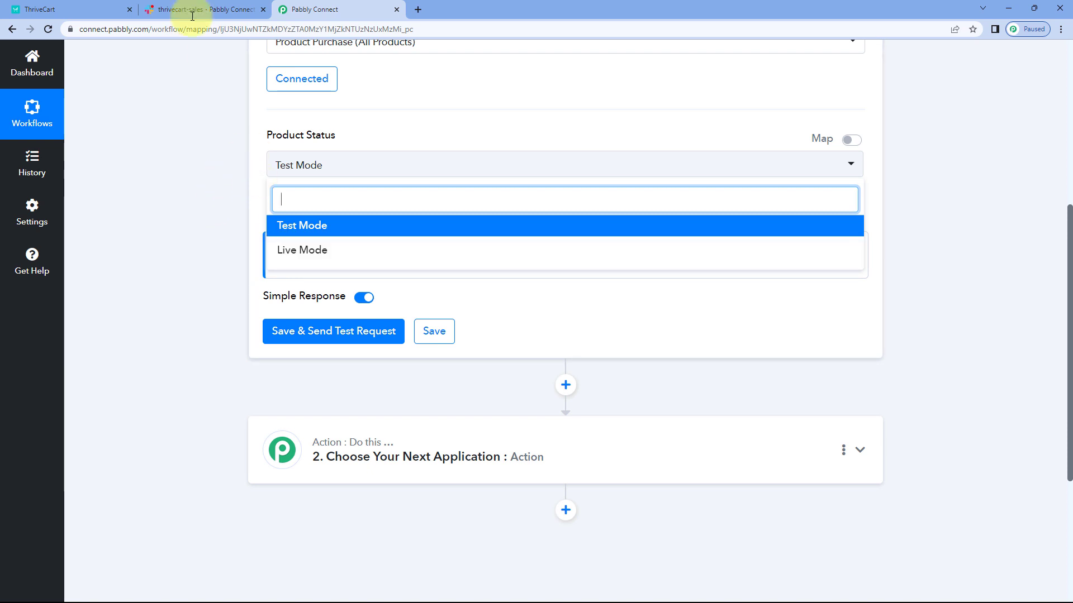
{"action": "left_click", "coordinate": [334, 232]}
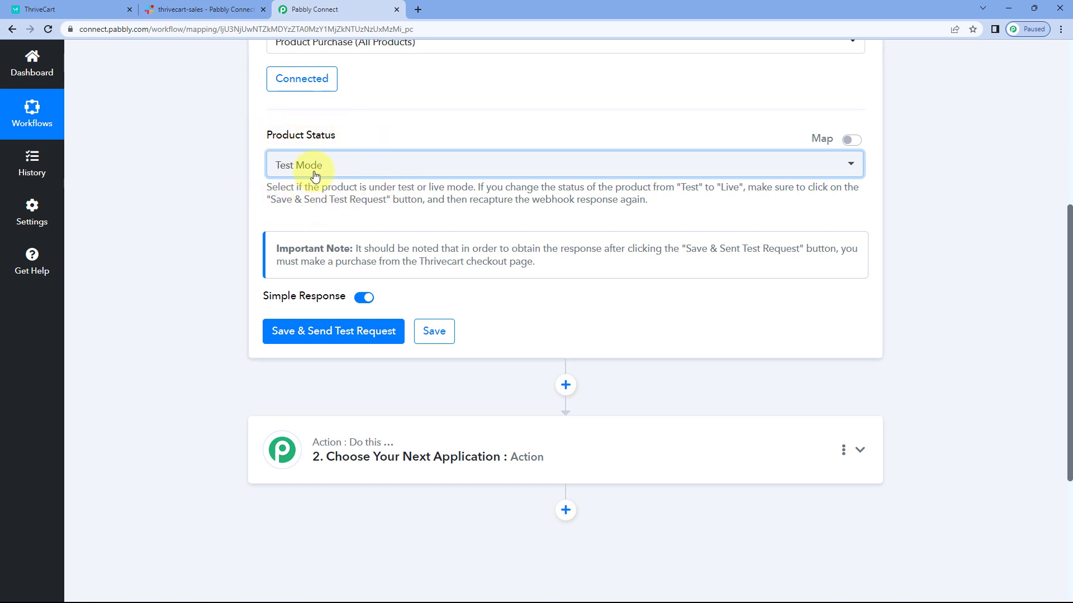
{"action": "left_click", "coordinate": [343, 333]}
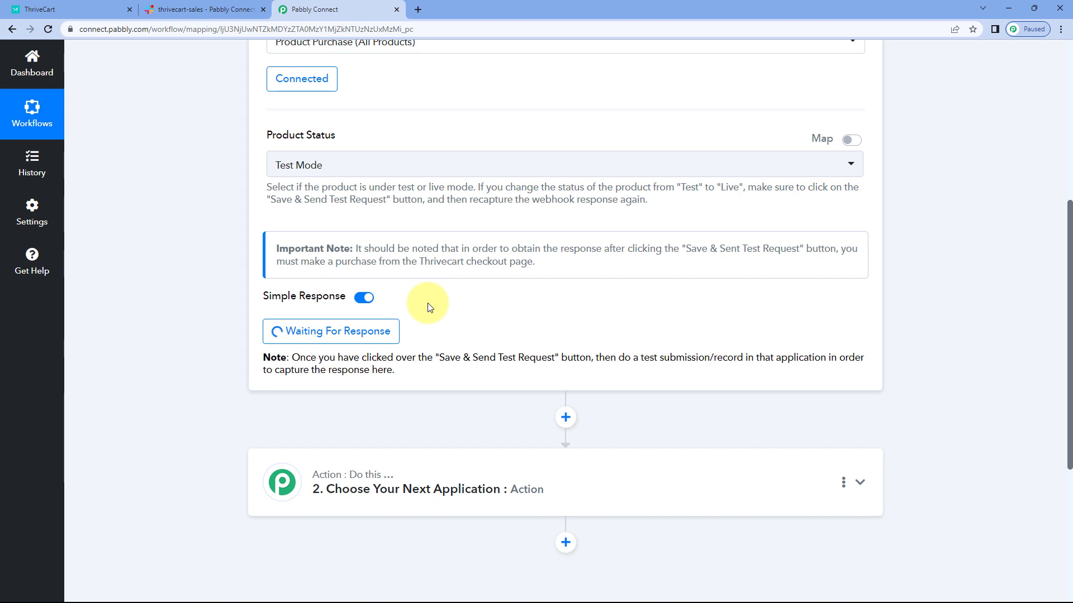
{"action": "left_click", "coordinate": [98, 9]}
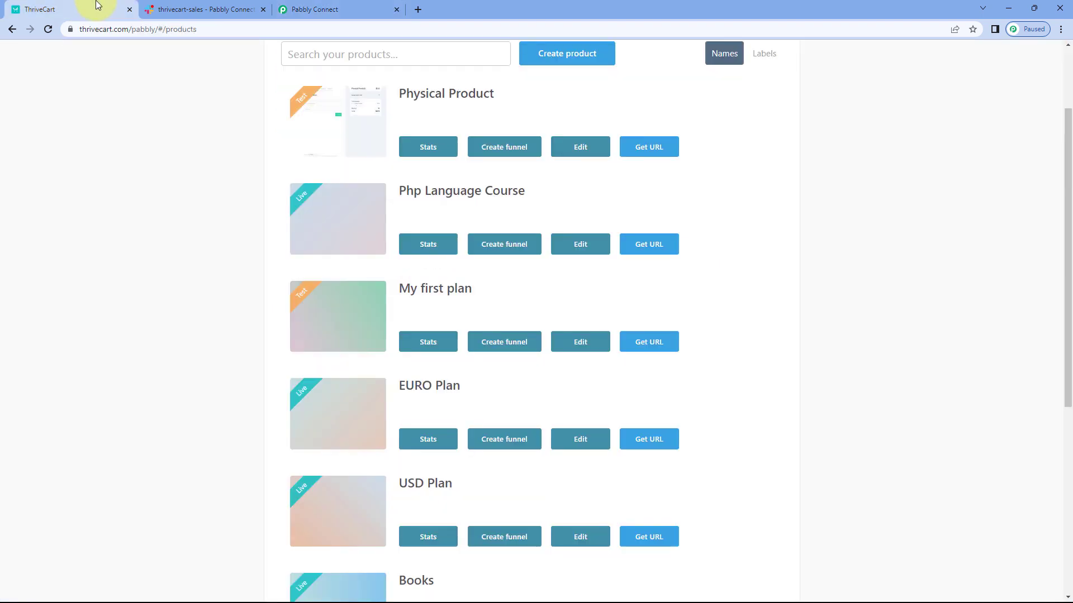
{"action": "scroll", "coordinate": [299, 155], "scroll_direction": "up", "scroll_amount": 3}
{"action": "left_click", "coordinate": [285, 10]}
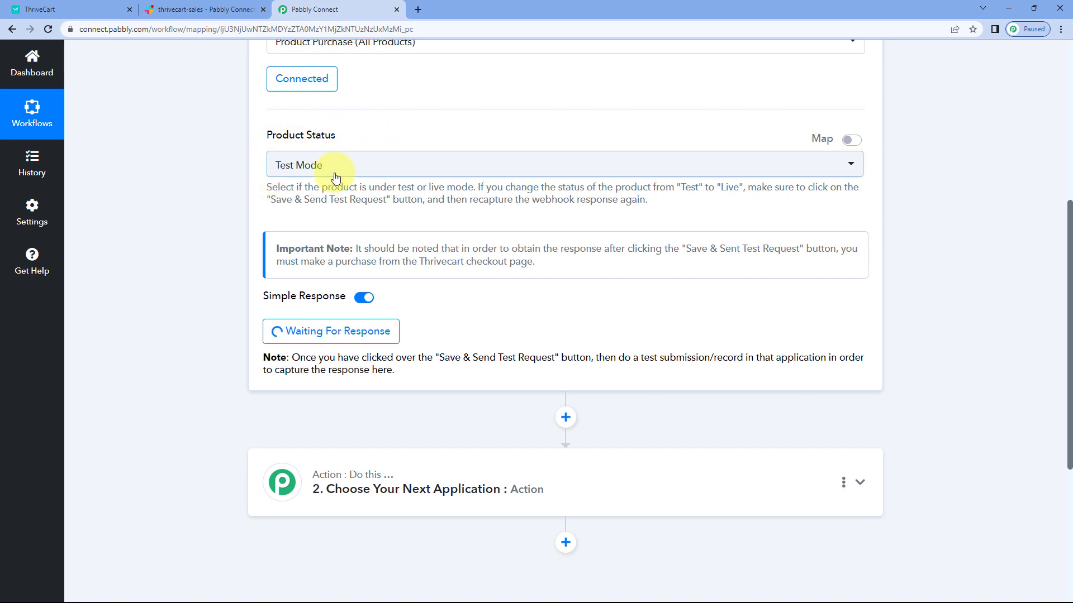
{"action": "left_click", "coordinate": [122, 6]}
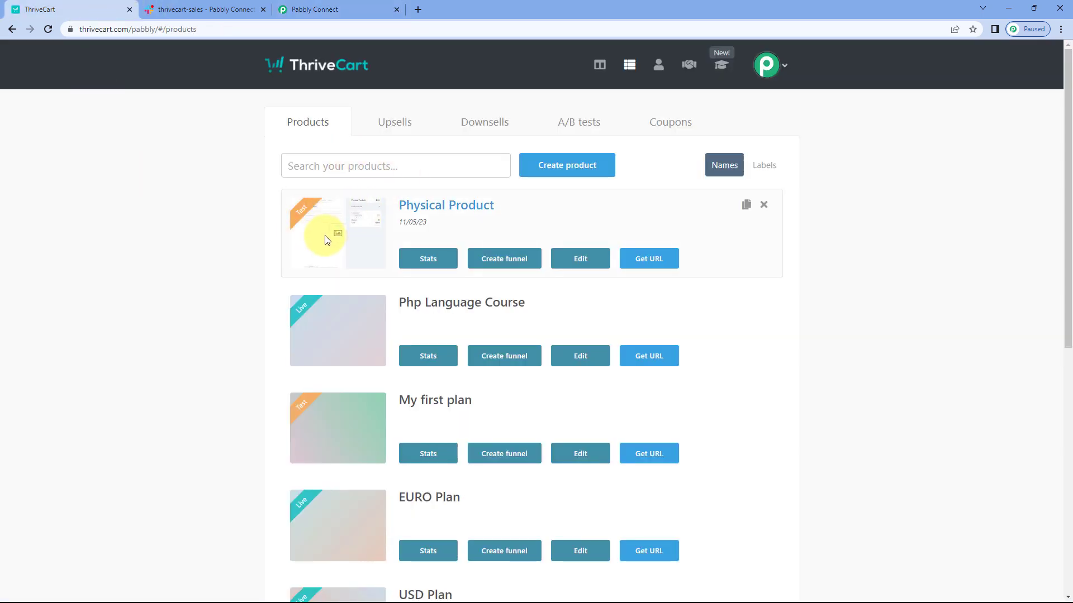
{"action": "scroll", "coordinate": [249, 250], "scroll_direction": "down", "scroll_amount": 4}
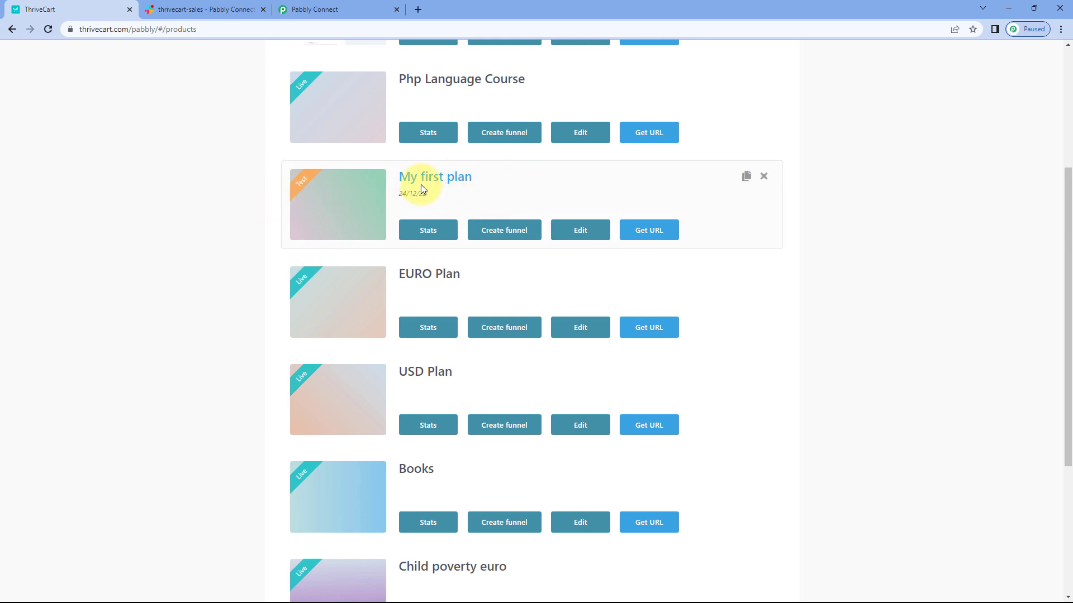
{"action": "left_click", "coordinate": [640, 232]}
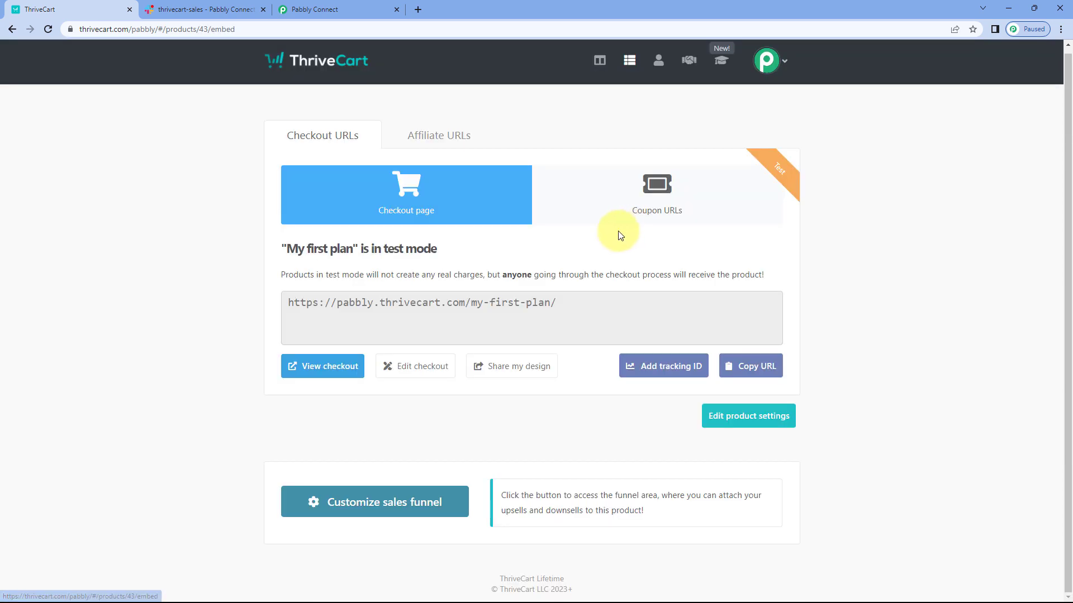
{"action": "left_click", "coordinate": [345, 372]}
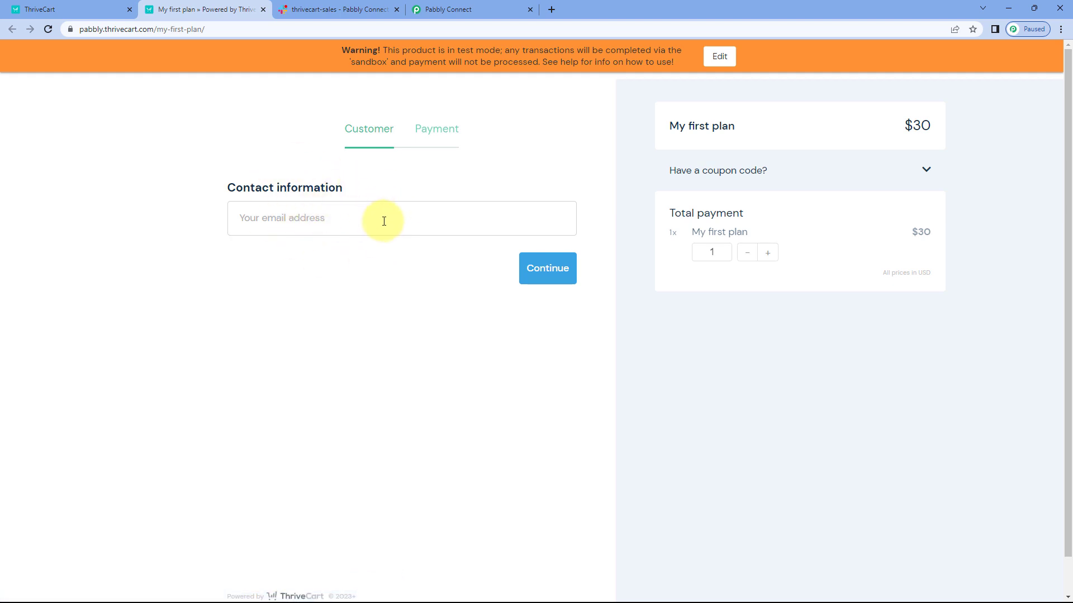
{"action": "left_click", "coordinate": [262, 9]}
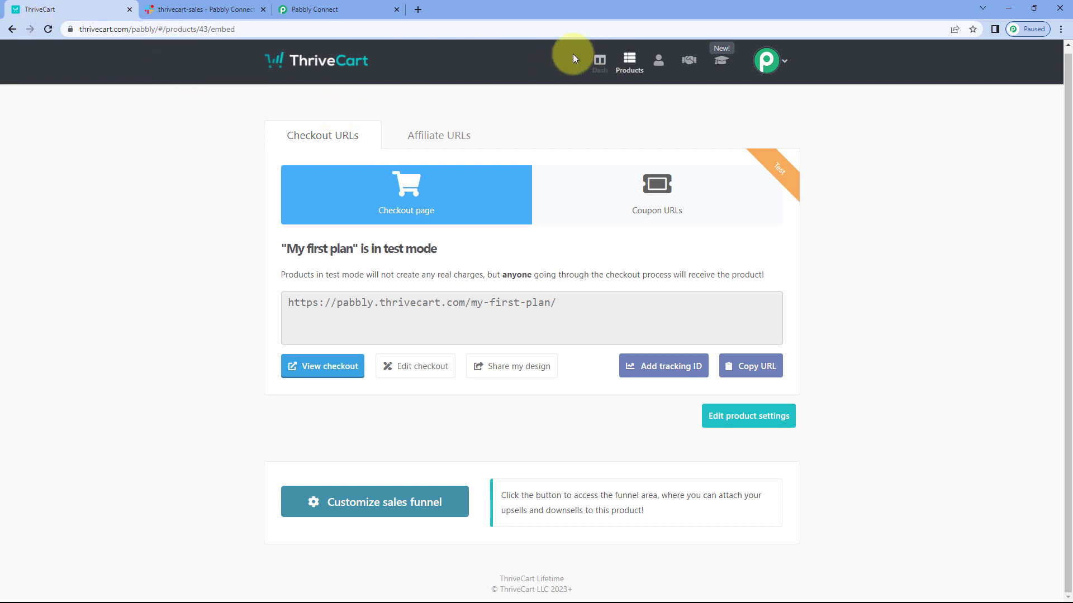
{"action": "left_click", "coordinate": [624, 66]}
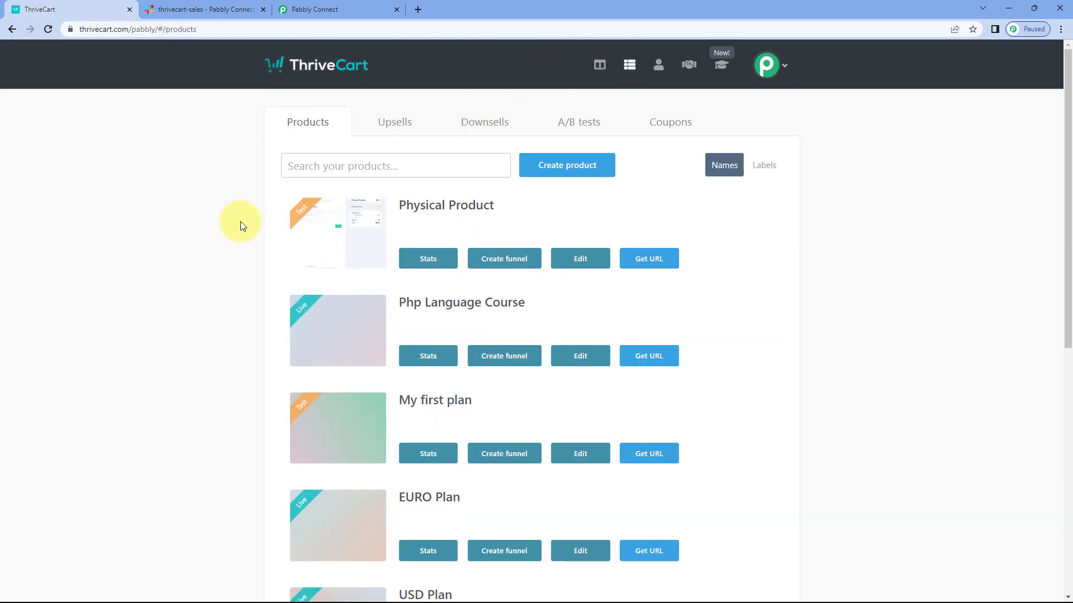
Step: Open the checkout page of the test-mode product "Physical Product" from the ThriveCart product list
{"action": "scroll", "coordinate": [251, 220], "scroll_direction": "down", "scroll_amount": 2}
{"action": "scroll", "coordinate": [251, 219], "scroll_direction": "down", "scroll_amount": 1}
{"action": "scroll", "coordinate": [250, 219], "scroll_direction": "up", "scroll_amount": 3}
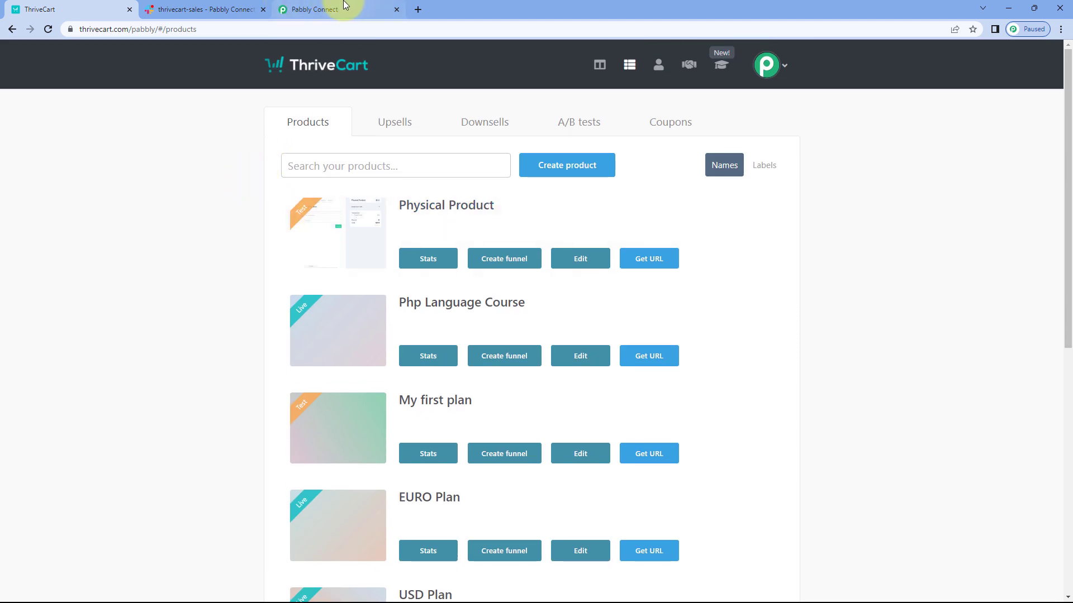
{"action": "left_click", "coordinate": [305, 9]}
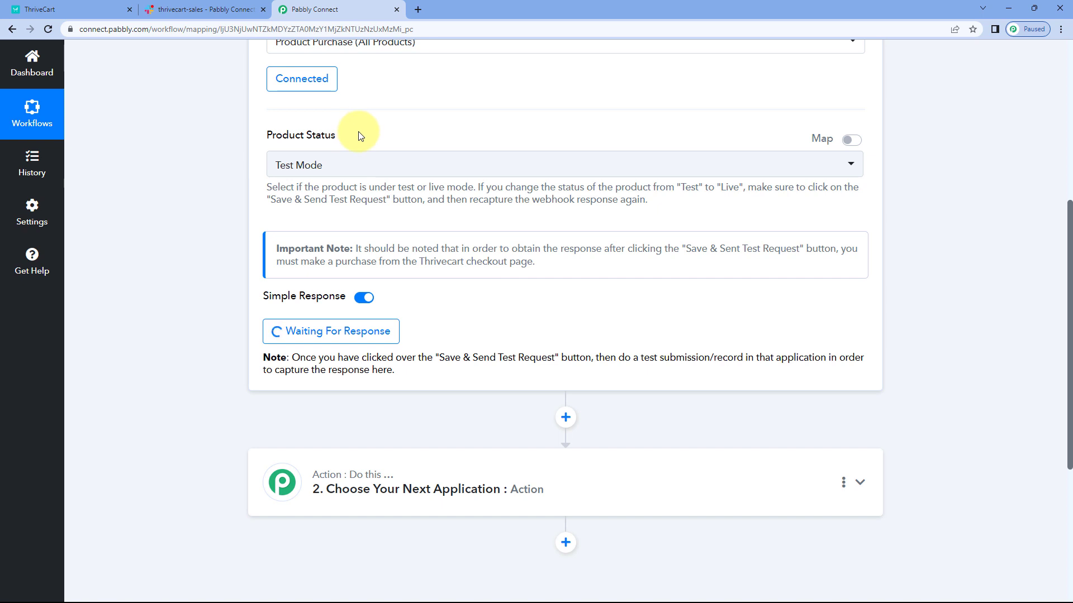
{"action": "left_click", "coordinate": [79, 8]}
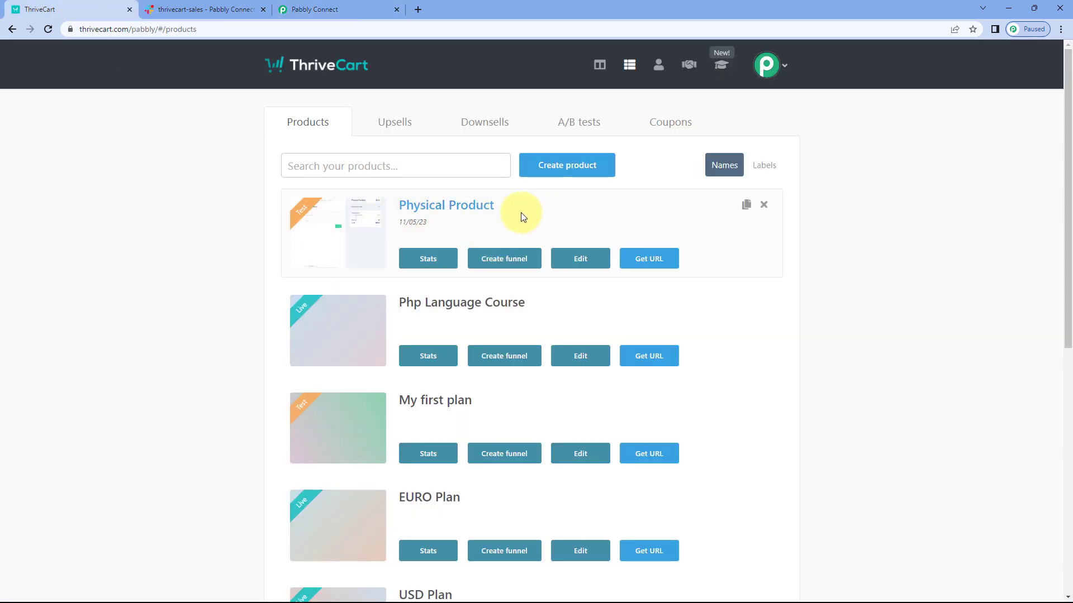
{"action": "left_click", "coordinate": [657, 258]}
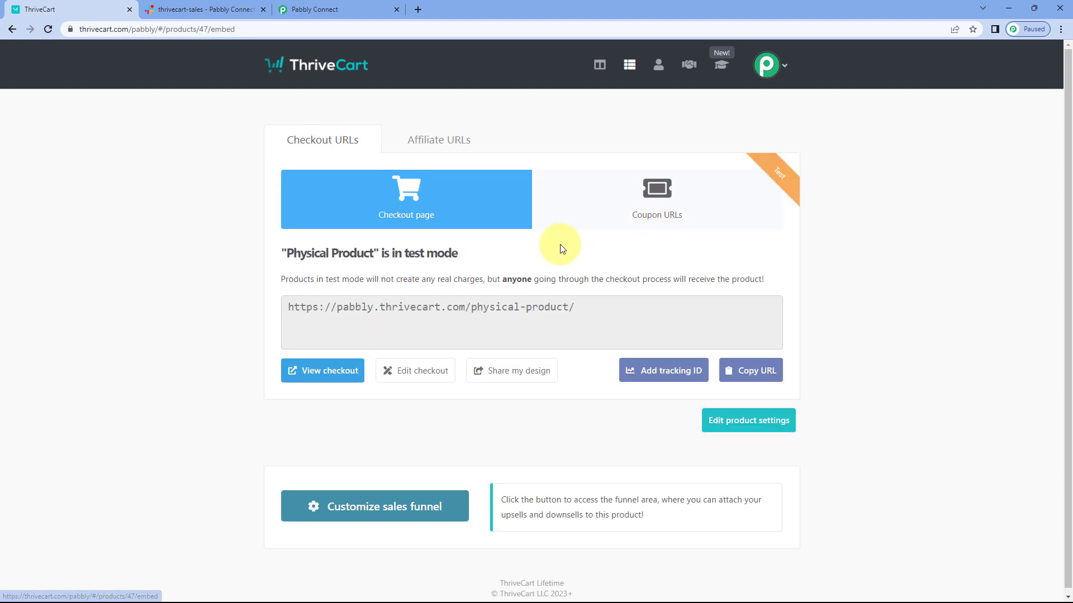
{"action": "left_click", "coordinate": [313, 382]}
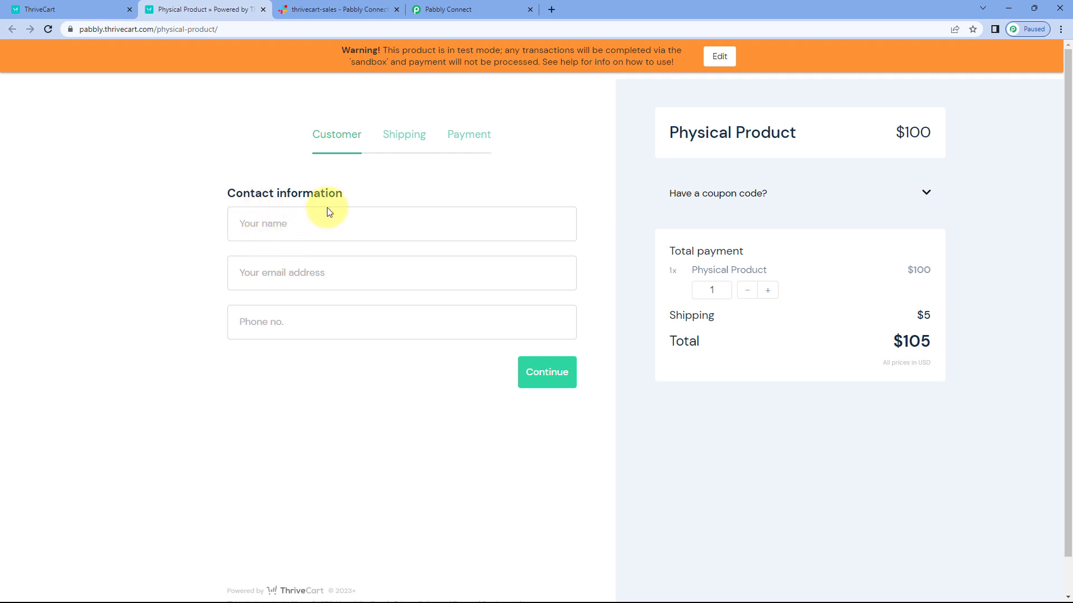
Step: Fill in the customer's name, email address and phone number on the checkout page and continue to the shipping details
{"action": "left_click", "coordinate": [325, 230]}
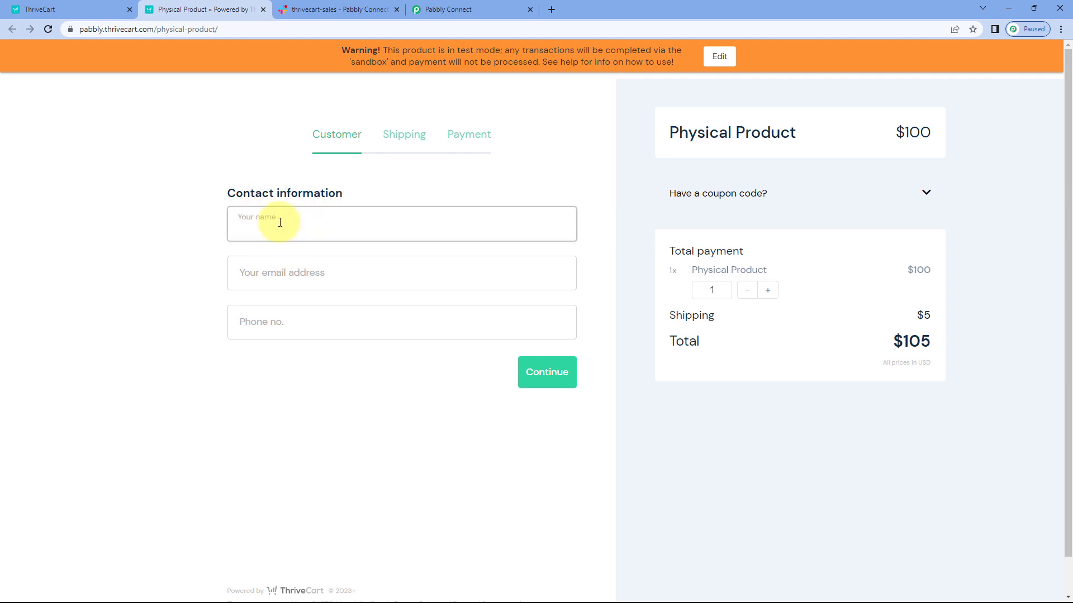
{"action": "type", "text": "U"}
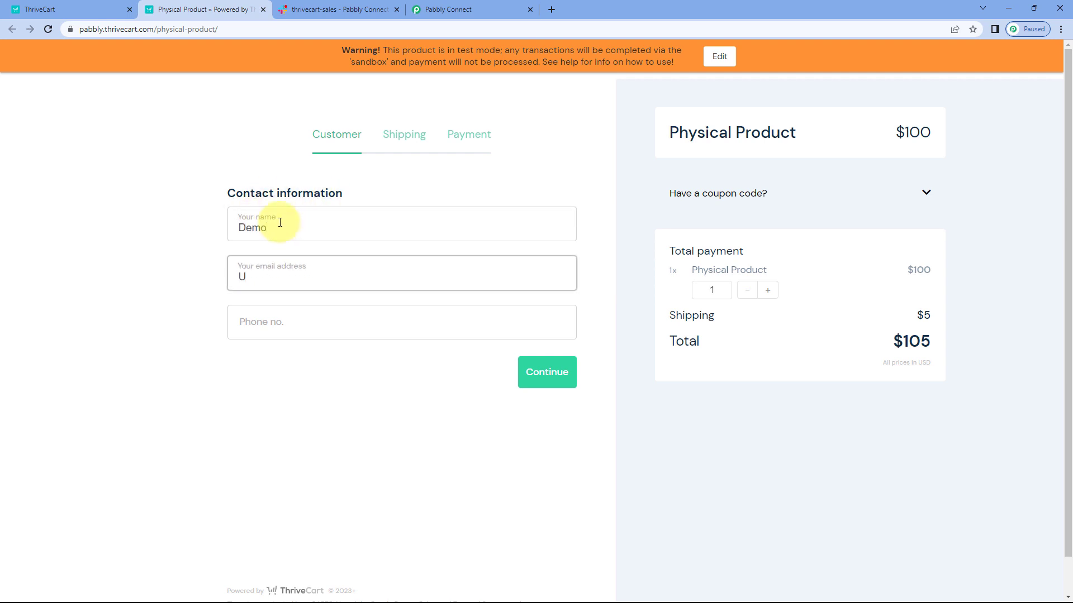
{"action": "left_click", "coordinate": [280, 222]}
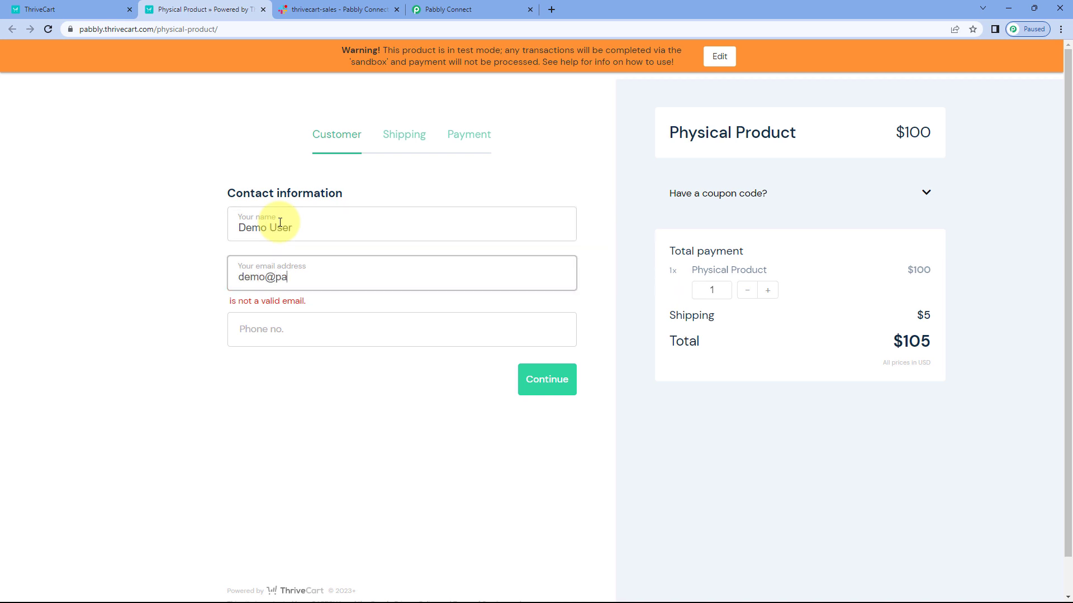
{"action": "type", "text": "m"}
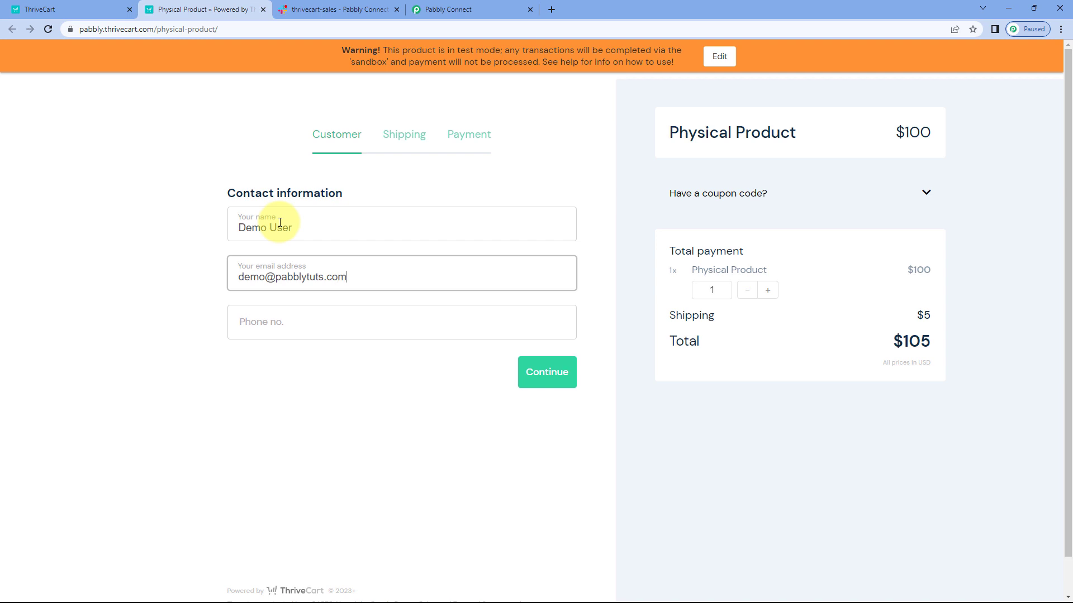
{"action": "key", "text": "Tab"}
{"action": "type", "text": "12345678"}
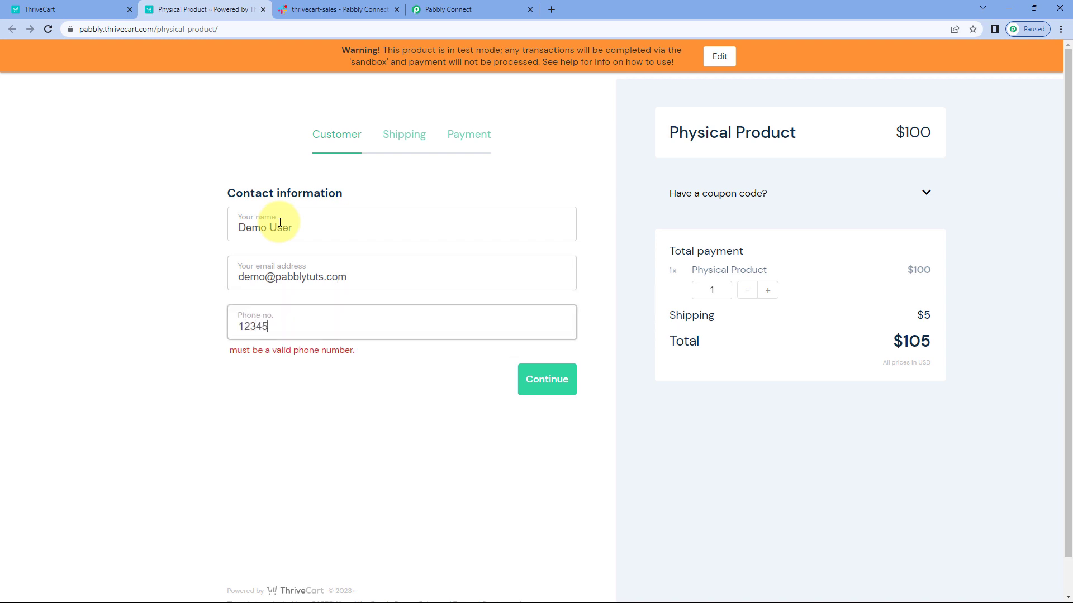
{"action": "left_click", "coordinate": [541, 377]}
Step: Fill in the shipping state, street address, city and ZIP code on the checkout page and continue to payment
{"action": "left_click", "coordinate": [439, 231]}
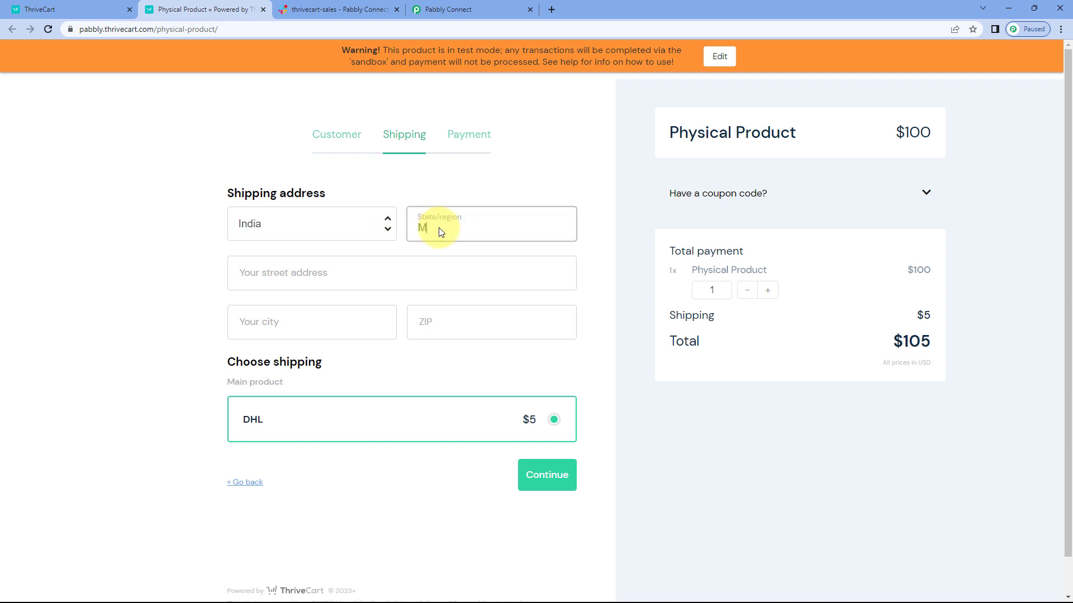
{"action": "key", "text": "Tab"}
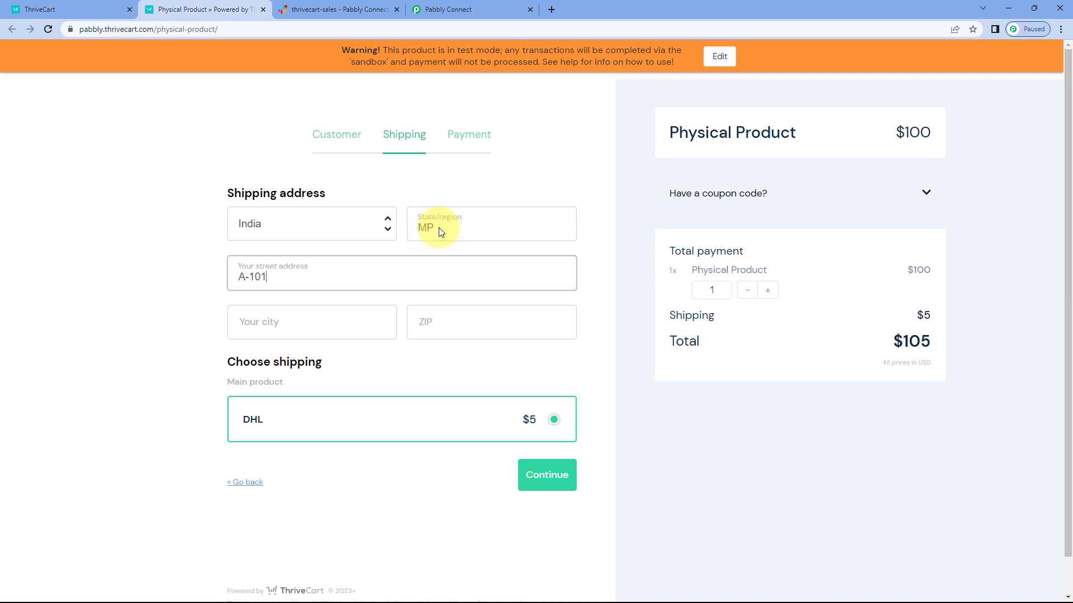
{"action": "key", "text": "Tab"}
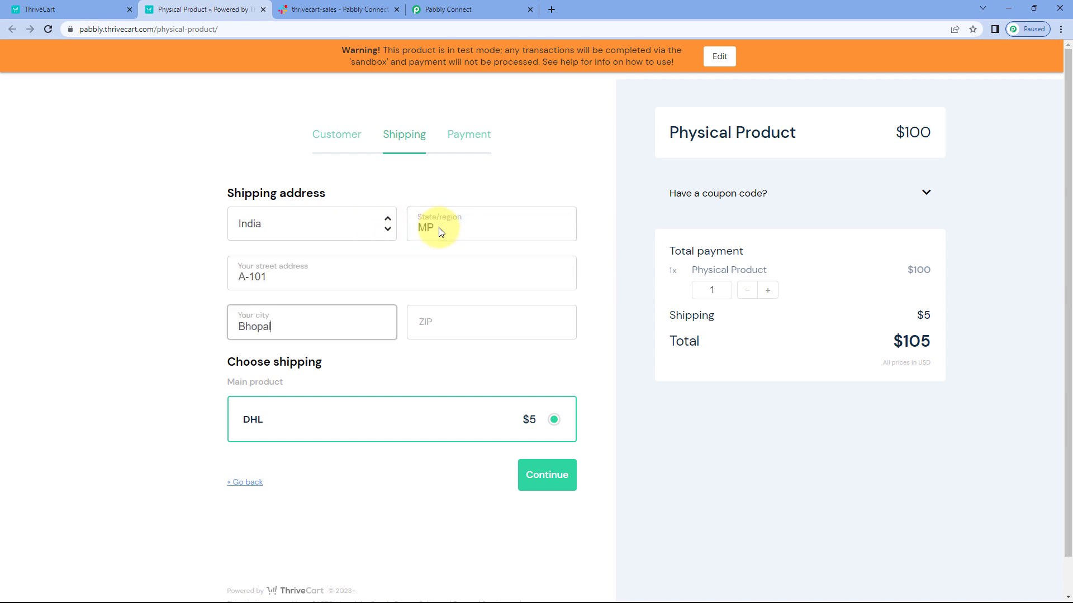
{"action": "key", "text": "Tab"}
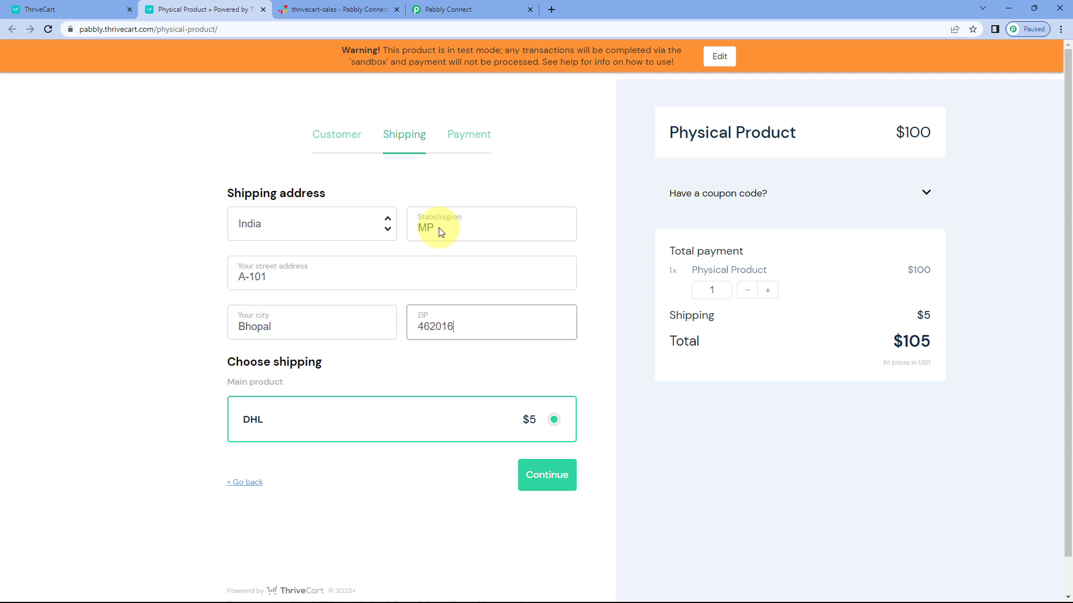
{"action": "left_click", "coordinate": [547, 474]}
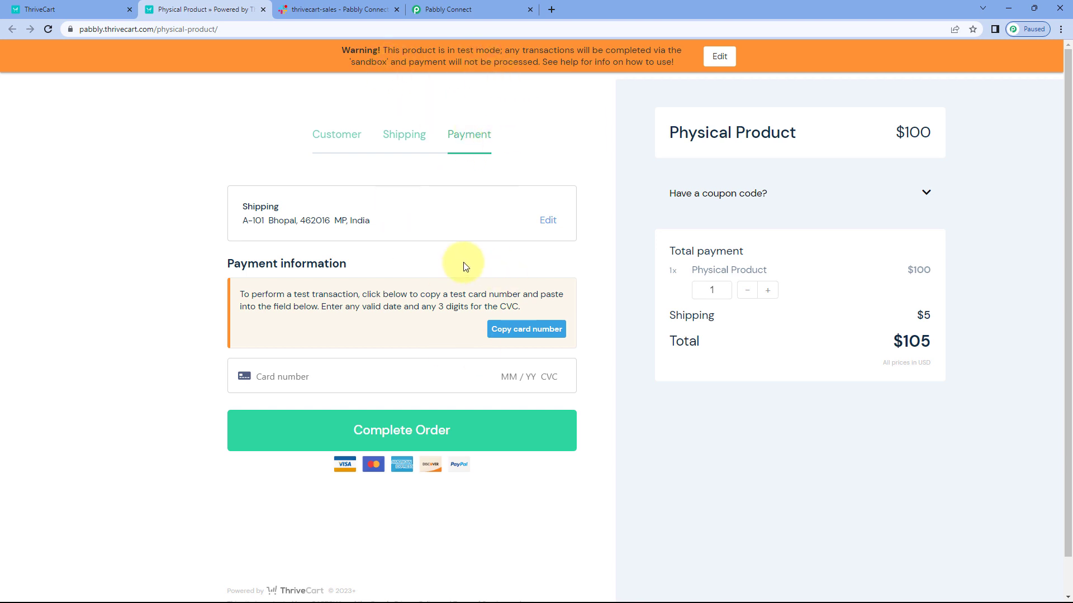
Step: Copy the provided test card number into the payment field, enter an expiry date and CVC, and complete the order
{"action": "left_click", "coordinate": [513, 334]}
{"action": "left_click", "coordinate": [328, 376]}
{"action": "right_click", "coordinate": [328, 377]}
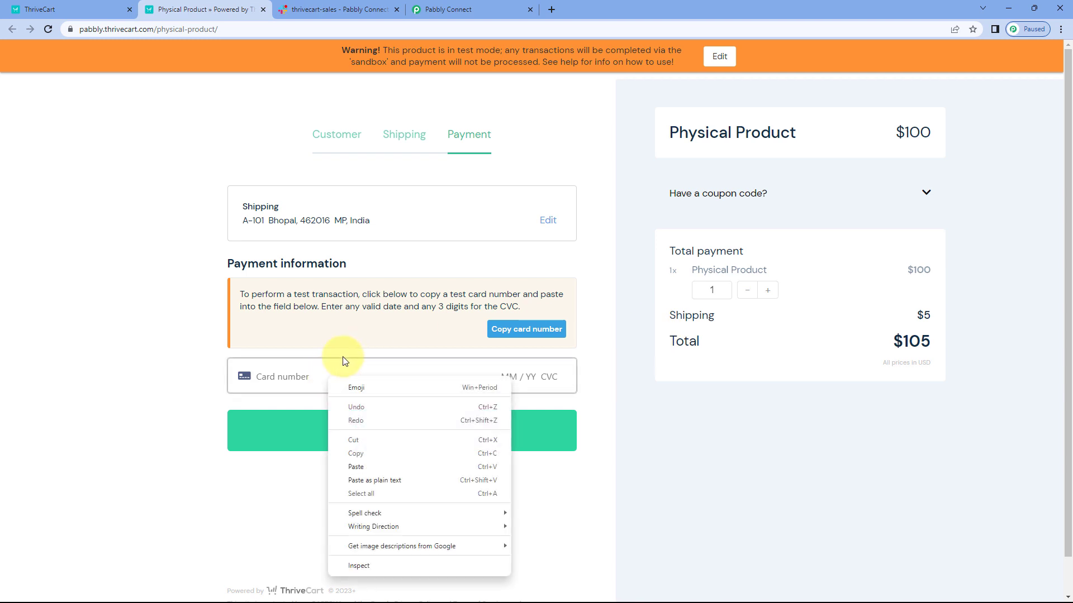
{"action": "left_click", "coordinate": [362, 466]}
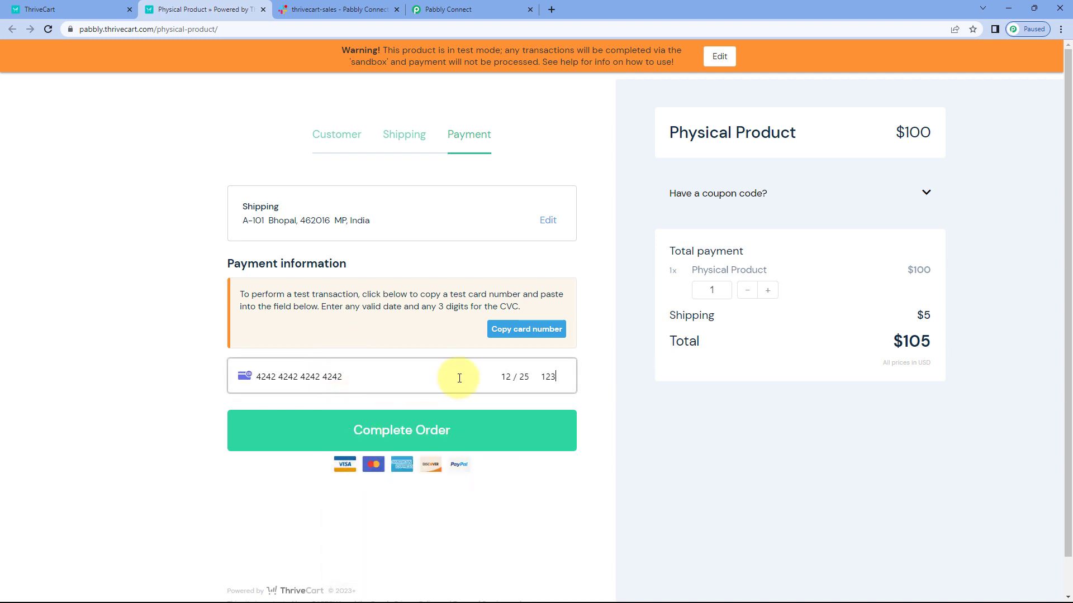
{"action": "left_click", "coordinate": [456, 430]}
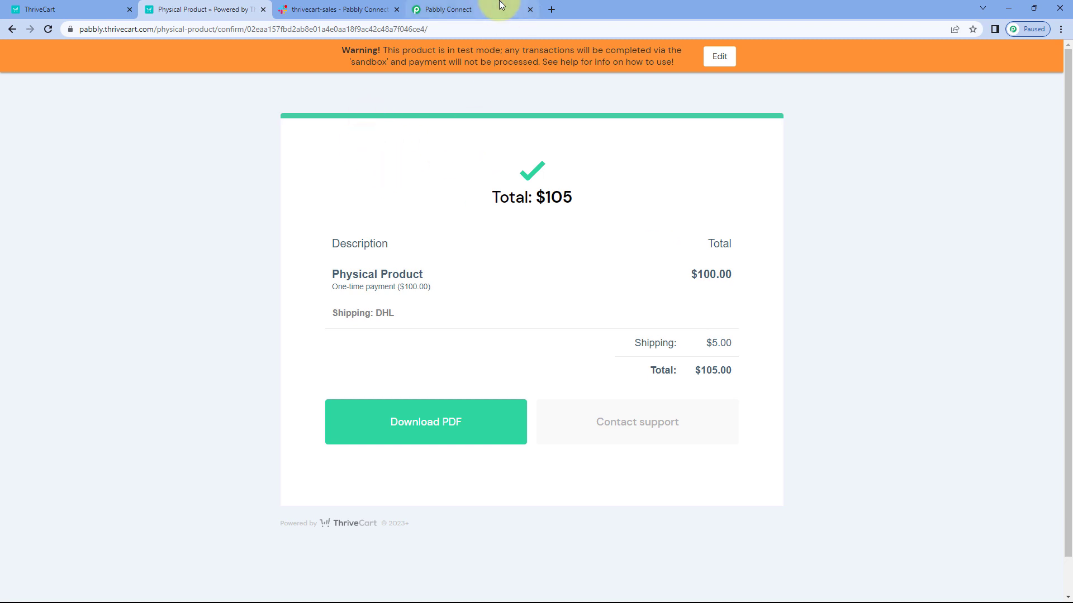
Step: Return to the Pabbly Connect workflow and compare the captured purchase unit price with the price on the ThriveCart order confirmation
{"action": "left_click", "coordinate": [472, 9]}
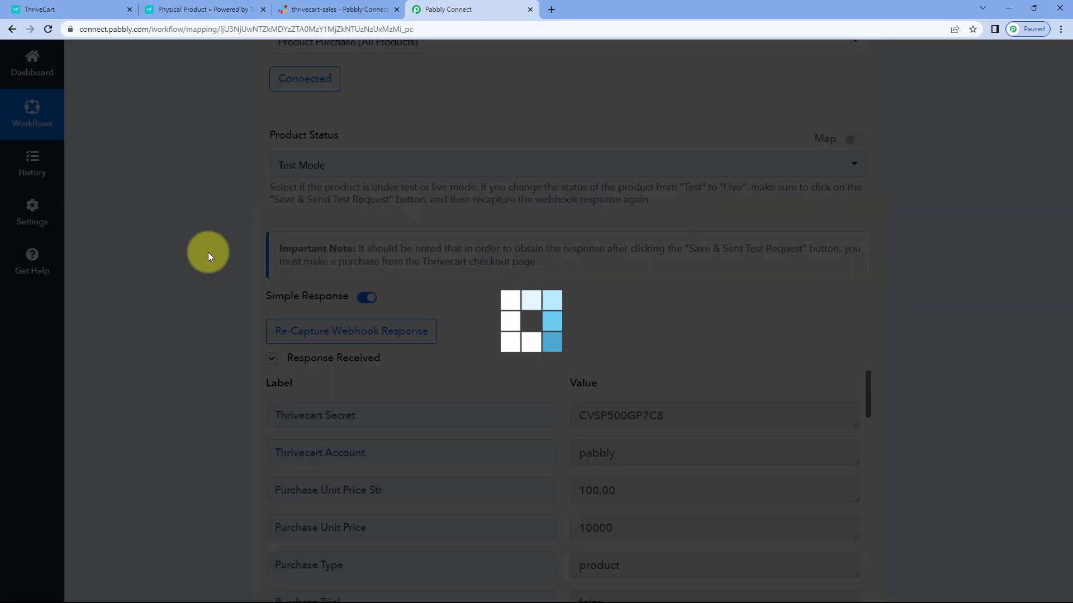
{"action": "scroll", "coordinate": [196, 291], "scroll_direction": "up", "scroll_amount": 1}
{"action": "scroll", "coordinate": [207, 300], "scroll_direction": "down", "scroll_amount": 2}
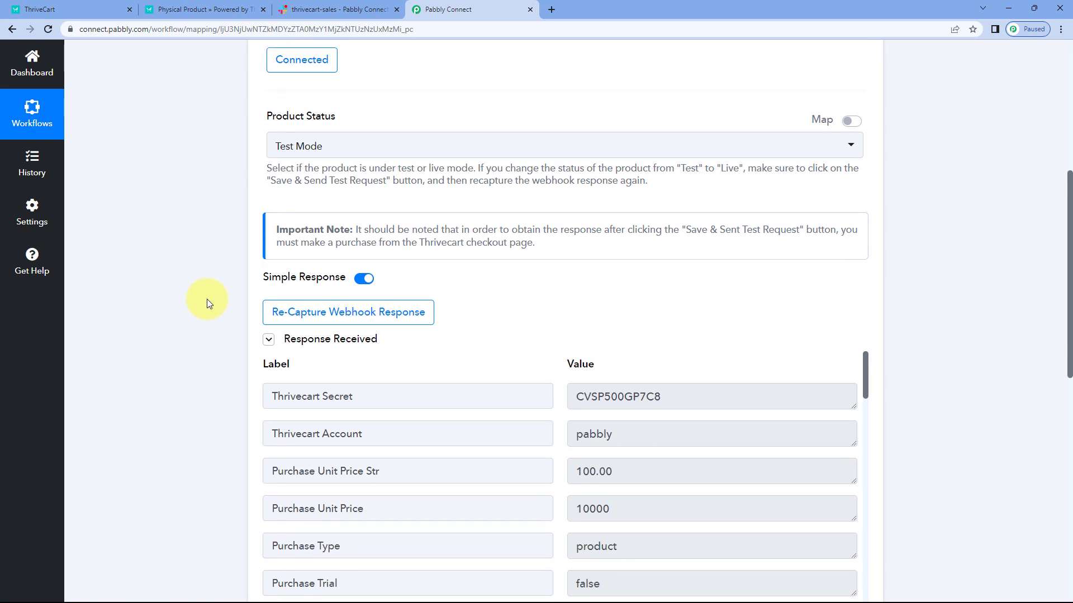
{"action": "scroll", "coordinate": [510, 270], "scroll_direction": "down", "scroll_amount": 3}
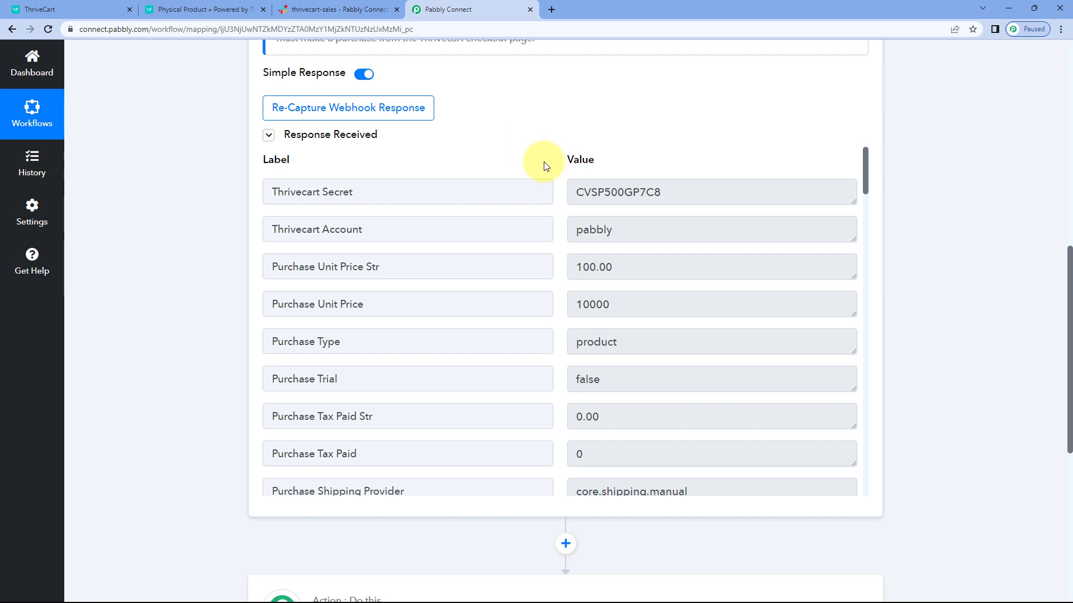
{"action": "scroll", "coordinate": [544, 186], "scroll_direction": "down", "scroll_amount": 1}
{"action": "left_click_drag", "start_coordinate": [635, 213], "coordinate": [556, 215]}
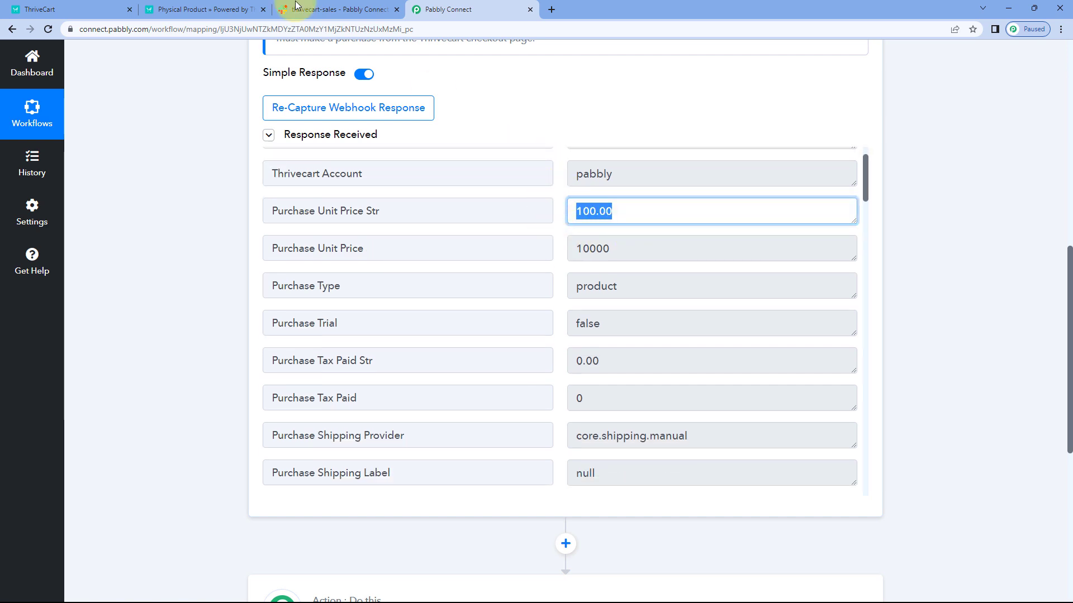
{"action": "left_click", "coordinate": [101, 10]}
{"action": "left_click", "coordinate": [224, 9]}
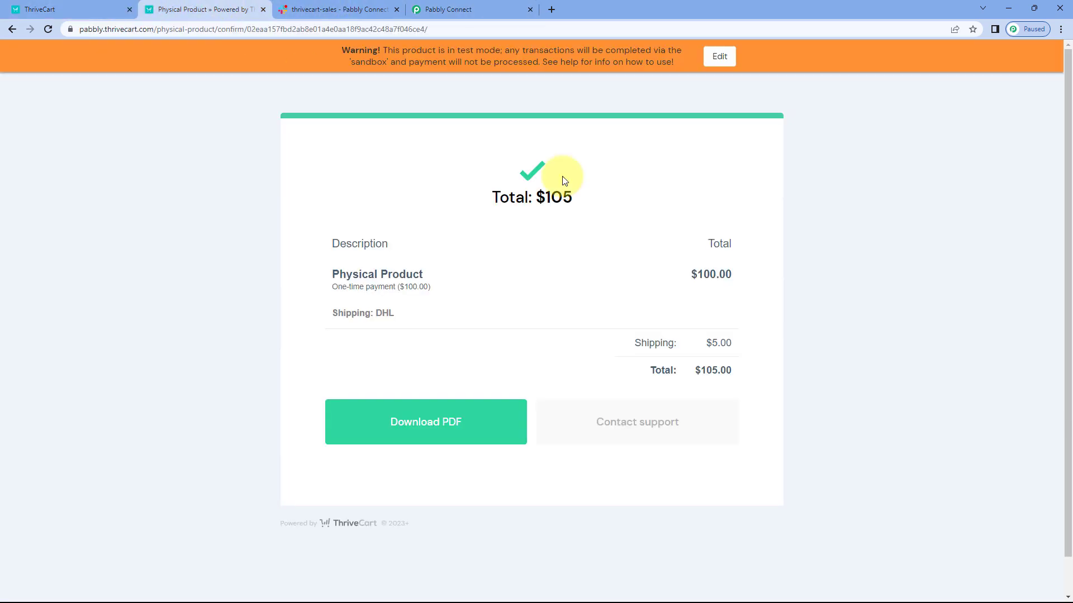
{"action": "left_click_drag", "start_coordinate": [737, 275], "coordinate": [653, 270]}
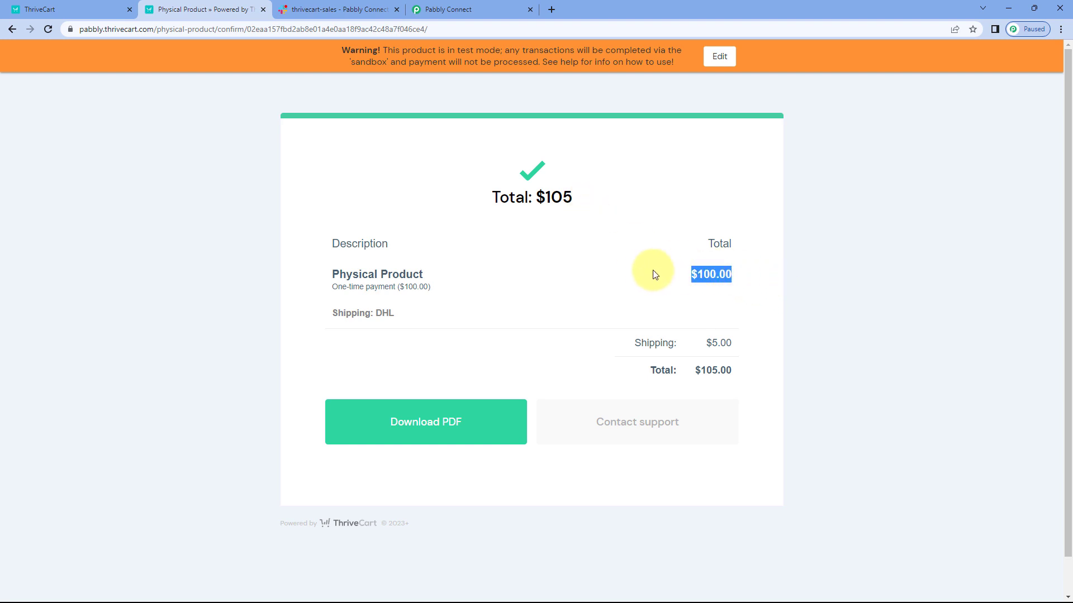
{"action": "left_click", "coordinate": [316, 278]}
{"action": "left_click", "coordinate": [478, 8]}
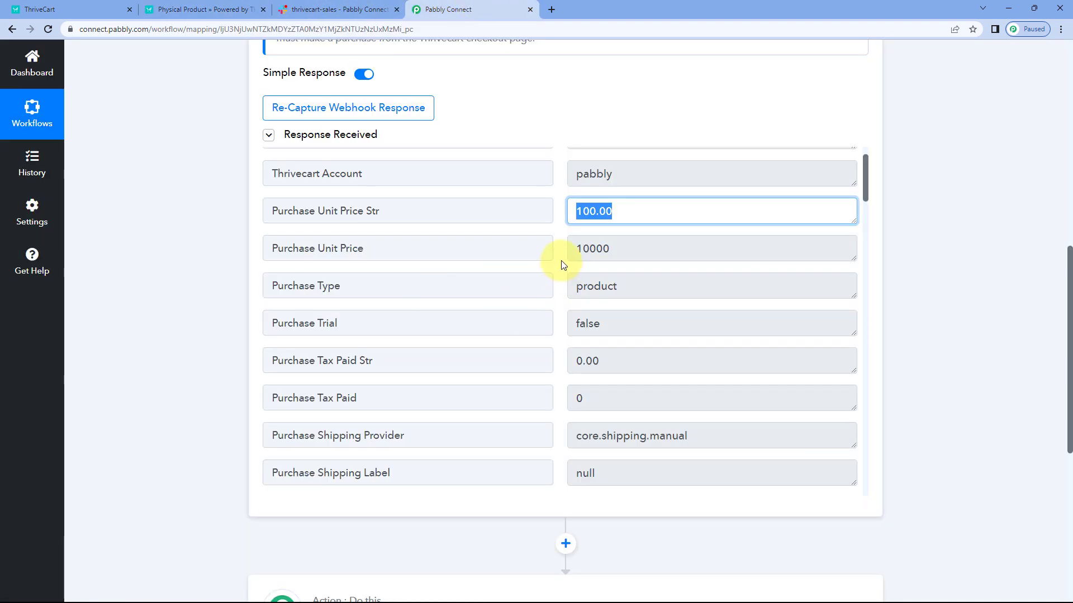
Step: Examine the shipping amount, product name, order totals and order date in the captured webhook response
{"action": "scroll", "coordinate": [556, 264], "scroll_direction": "down", "scroll_amount": 5}
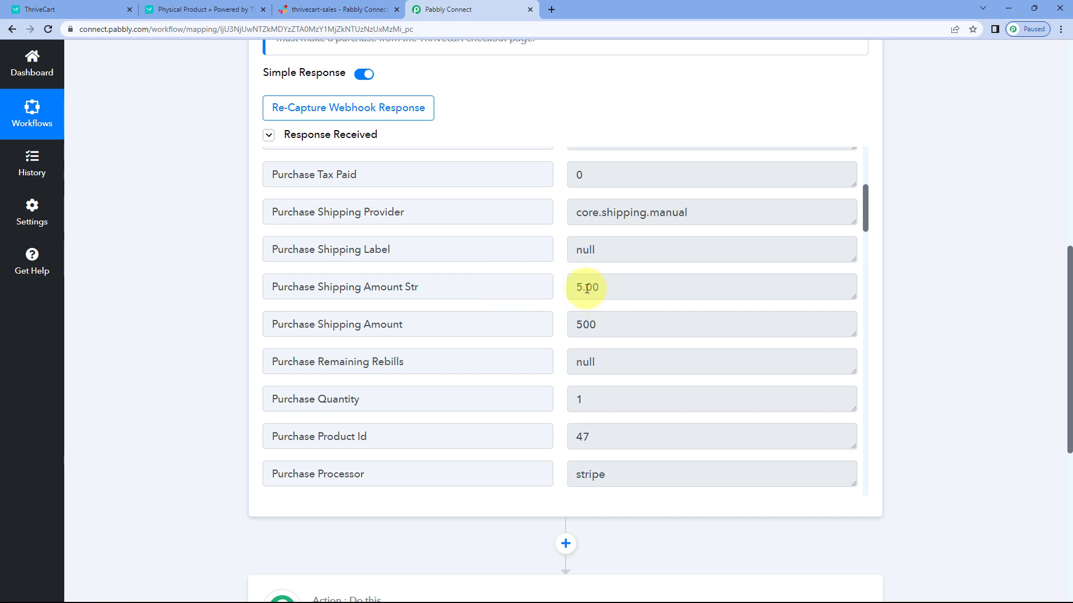
{"action": "left_click", "coordinate": [628, 327]}
{"action": "left_click_drag", "start_coordinate": [606, 287], "coordinate": [552, 288]}
{"action": "left_click", "coordinate": [554, 289]}
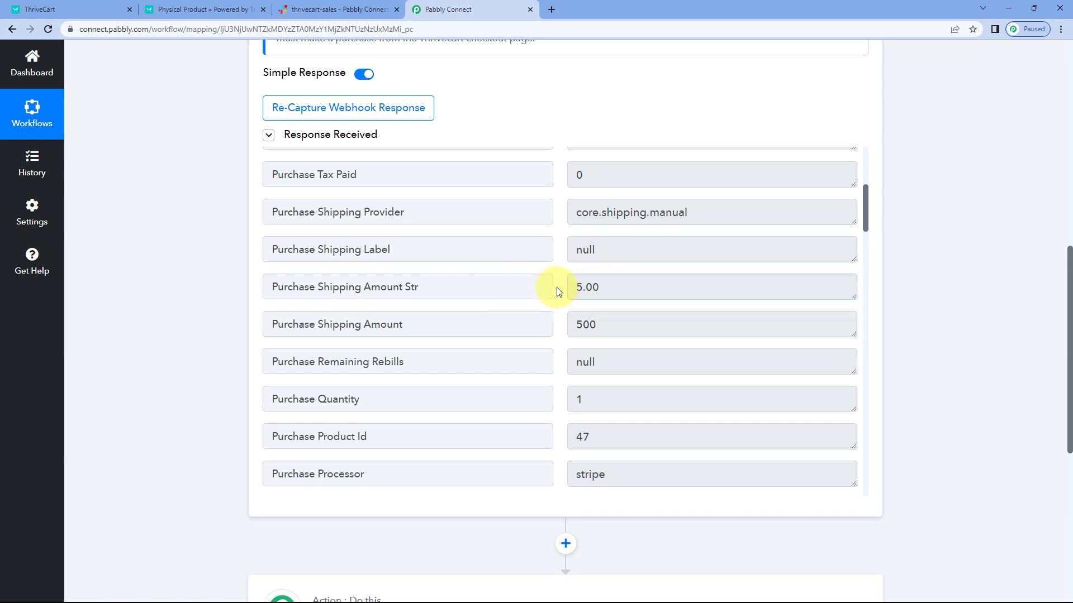
{"action": "scroll", "coordinate": [556, 290], "scroll_direction": "down", "scroll_amount": 5}
{"action": "scroll", "coordinate": [564, 228], "scroll_direction": "up", "scroll_amount": 3}
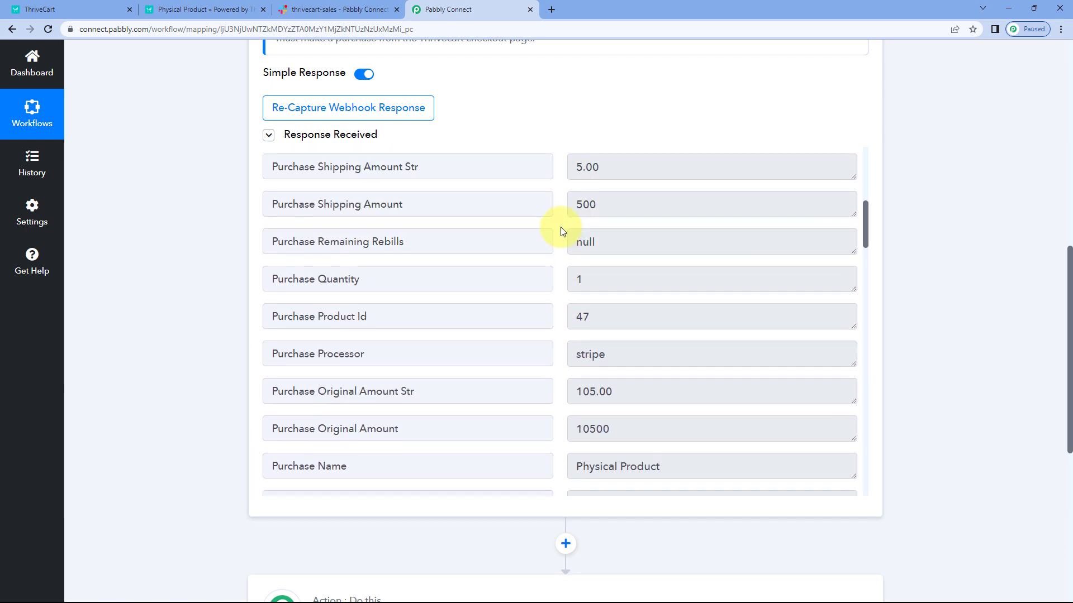
{"action": "left_click_drag", "start_coordinate": [611, 325], "coordinate": [558, 327]}
{"action": "left_click", "coordinate": [558, 327]}
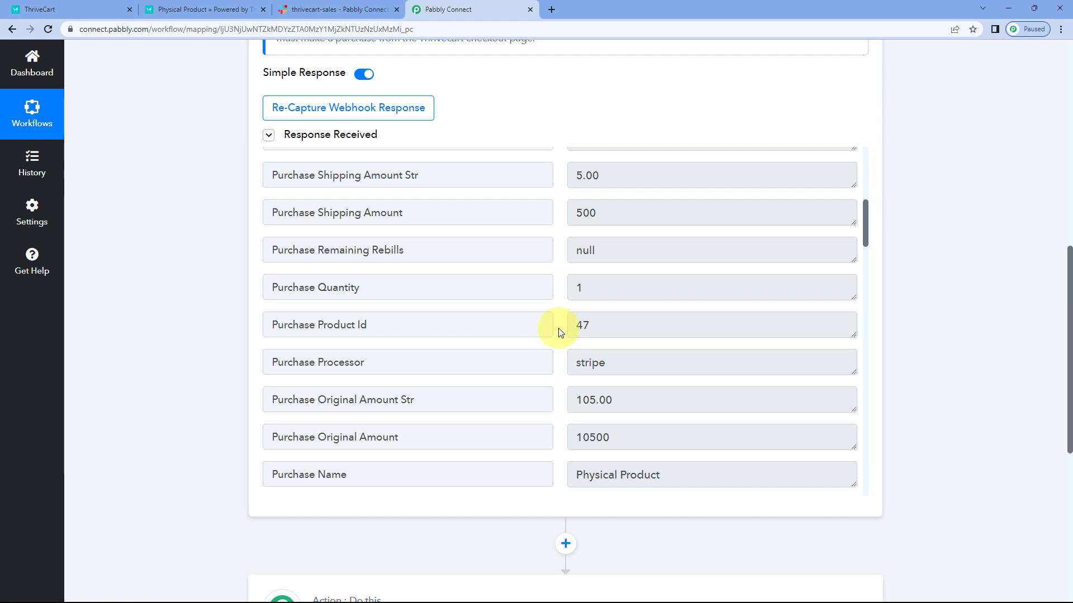
{"action": "scroll", "coordinate": [558, 327], "scroll_direction": "down", "scroll_amount": 5}
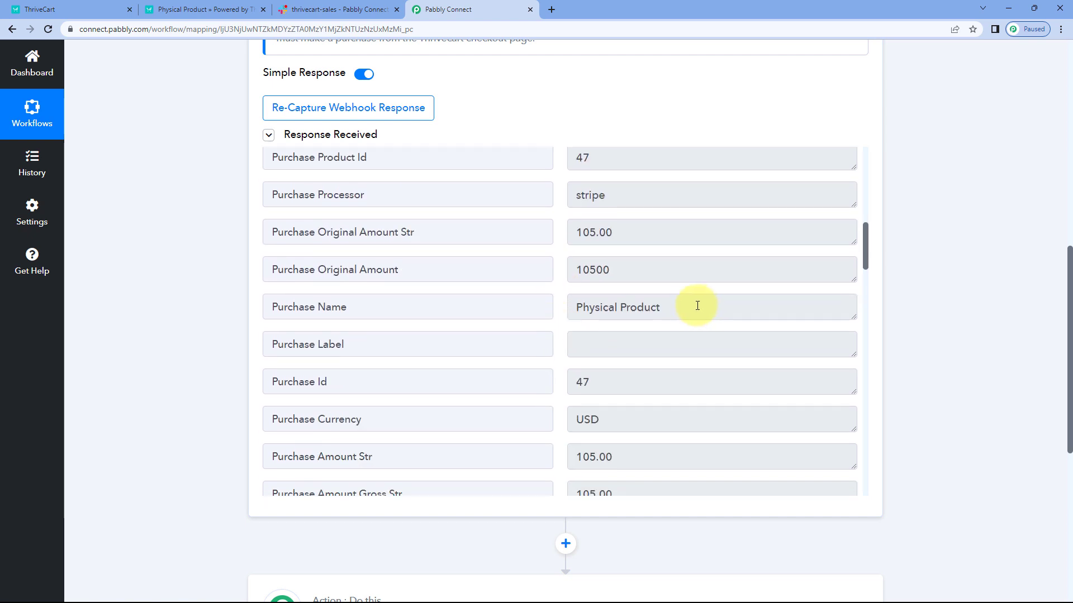
{"action": "left_click_drag", "start_coordinate": [697, 305], "coordinate": [547, 306]}
{"action": "left_click", "coordinate": [557, 316]}
{"action": "scroll", "coordinate": [557, 315], "scroll_direction": "down", "scroll_amount": 3}
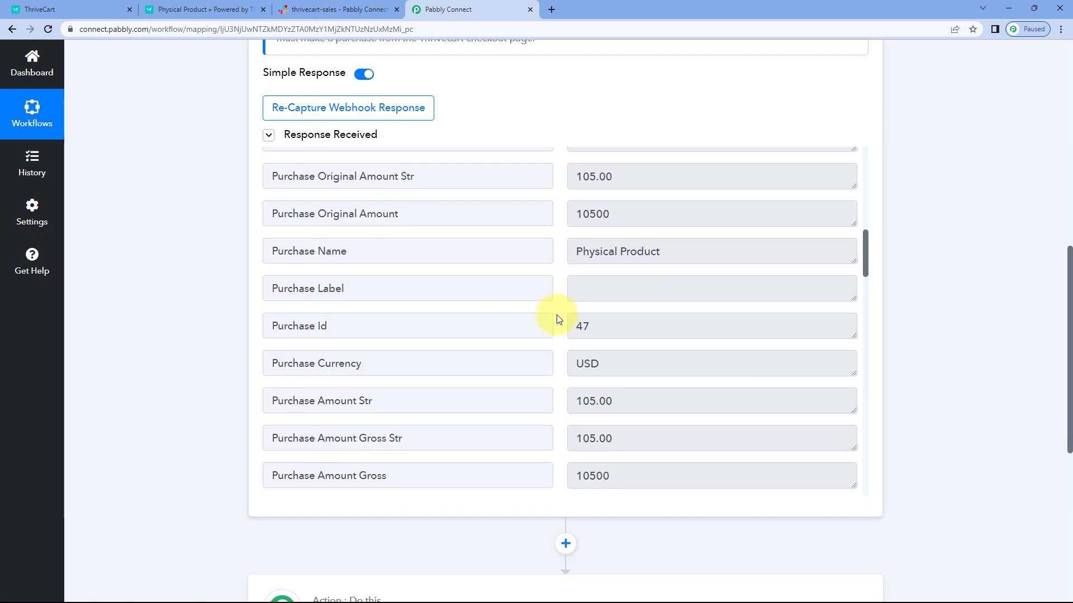
{"action": "scroll", "coordinate": [557, 319], "scroll_direction": "down", "scroll_amount": 9}
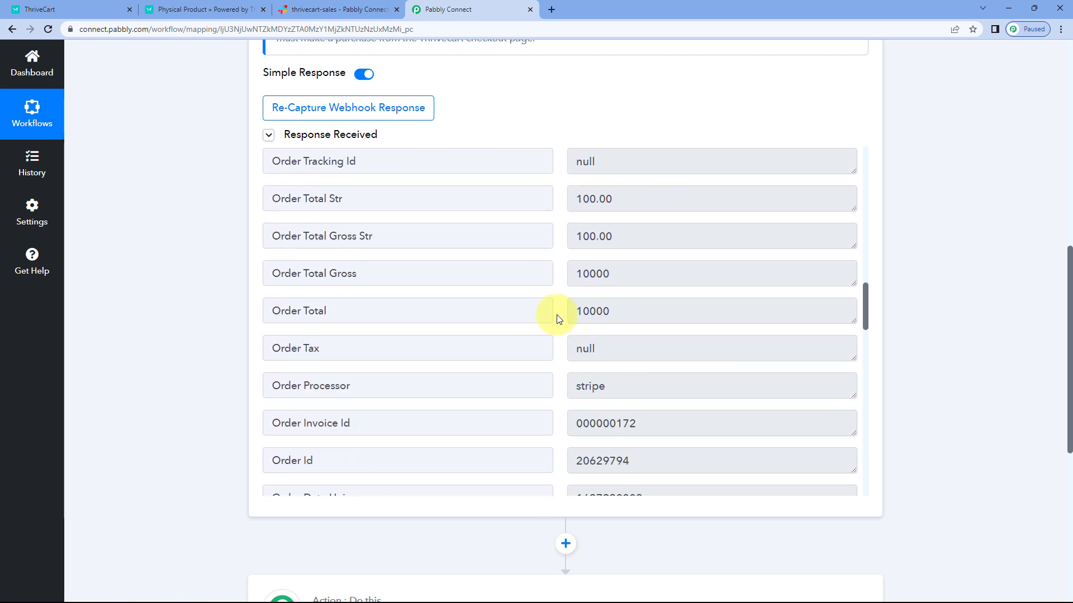
{"action": "scroll", "coordinate": [557, 318], "scroll_direction": "down", "scroll_amount": 9}
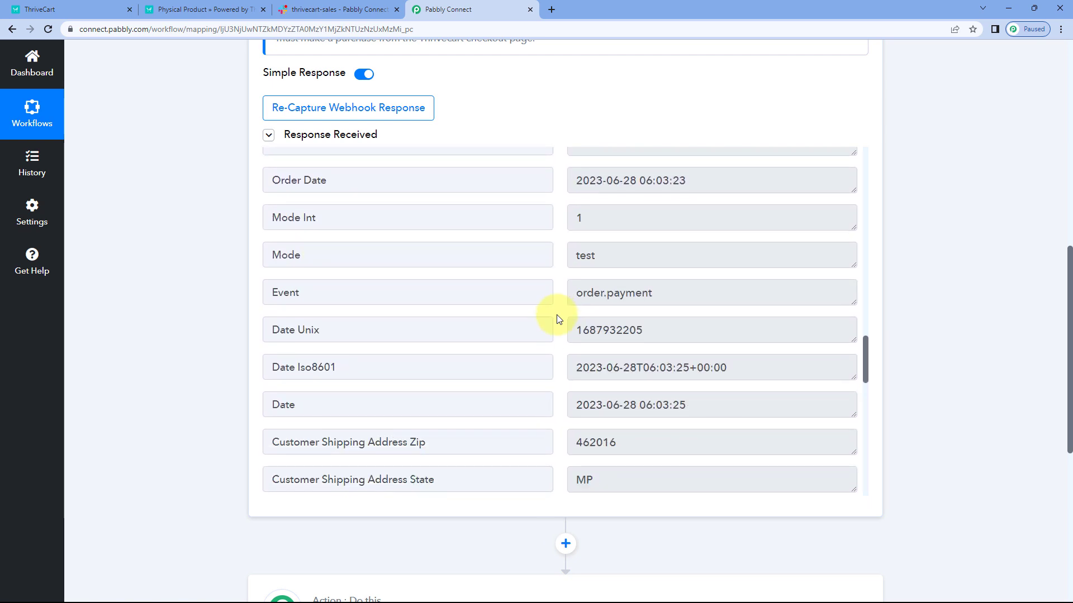
Step: Examine the customer's shipping address, name, email and contact number in the captured webhook response
{"action": "scroll", "coordinate": [609, 193], "scroll_direction": "up", "scroll_amount": 1}
{"action": "left_click", "coordinate": [569, 207]}
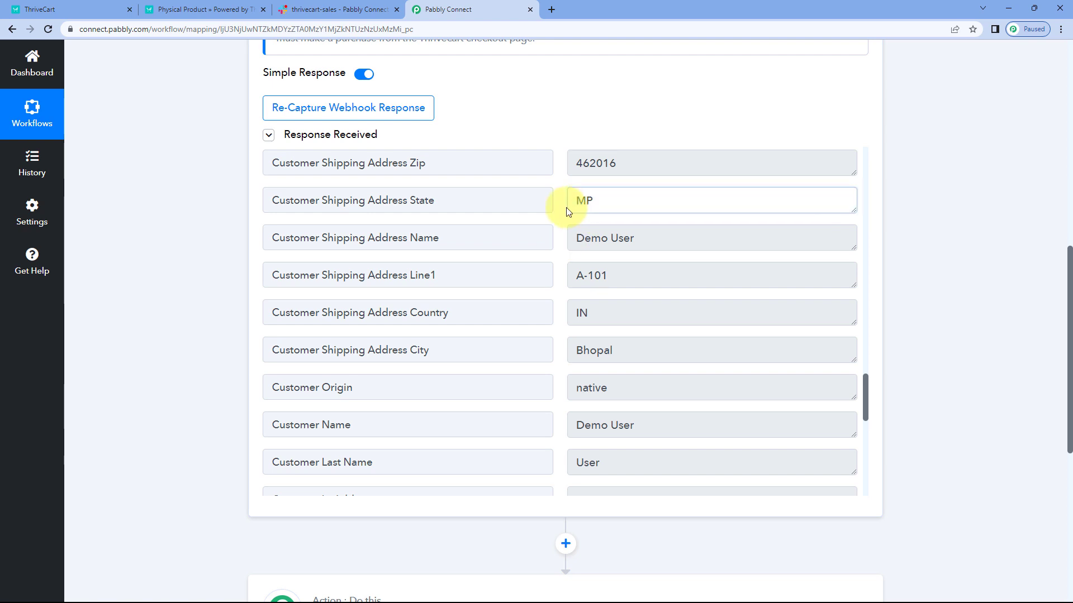
{"action": "left_click", "coordinate": [573, 167]}
{"action": "left_click_drag", "start_coordinate": [624, 240], "coordinate": [575, 240]}
{"action": "scroll", "coordinate": [556, 280], "scroll_direction": "down", "scroll_amount": 1}
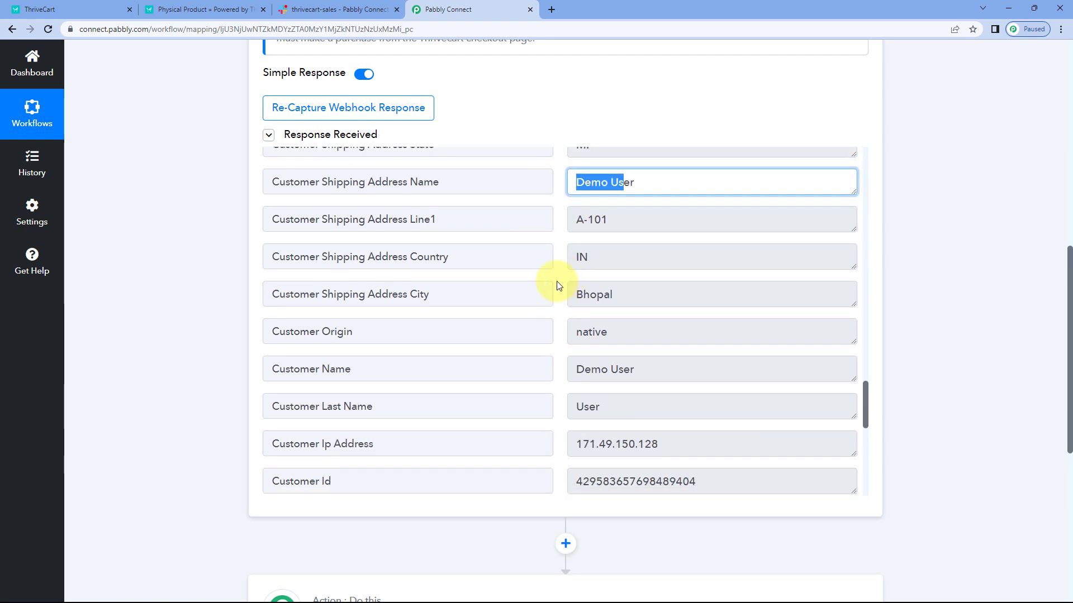
{"action": "left_click_drag", "start_coordinate": [654, 180], "coordinate": [558, 193]}
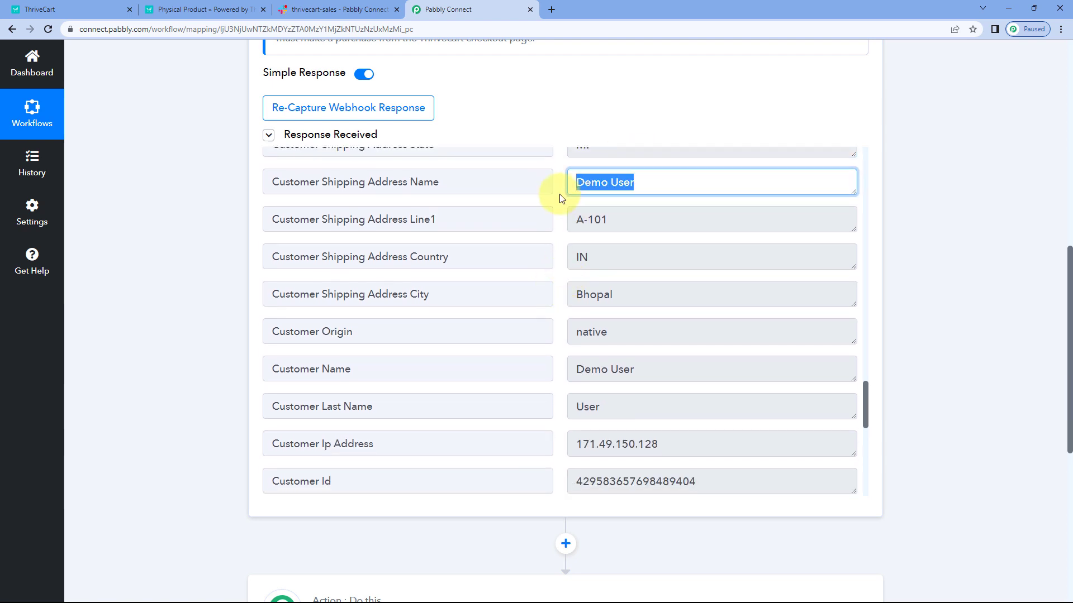
{"action": "scroll", "coordinate": [559, 269], "scroll_direction": "down", "scroll_amount": 4}
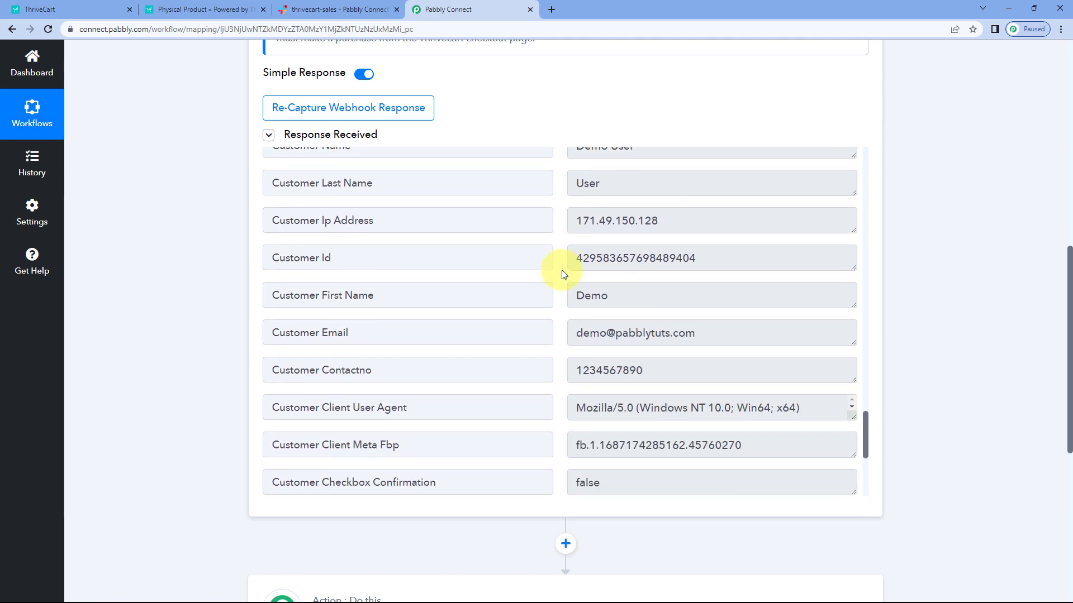
{"action": "left_click_drag", "start_coordinate": [721, 334], "coordinate": [569, 341]}
{"action": "left_click_drag", "start_coordinate": [663, 366], "coordinate": [566, 368]}
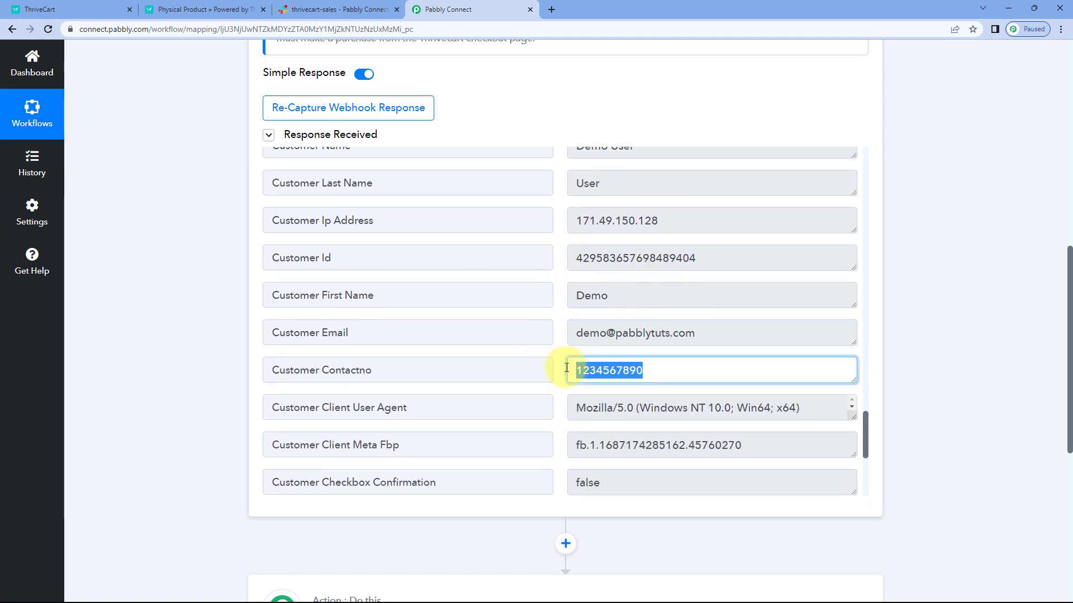
{"action": "left_click", "coordinate": [556, 356]}
{"action": "scroll", "coordinate": [556, 361], "scroll_direction": "down", "scroll_amount": 3}
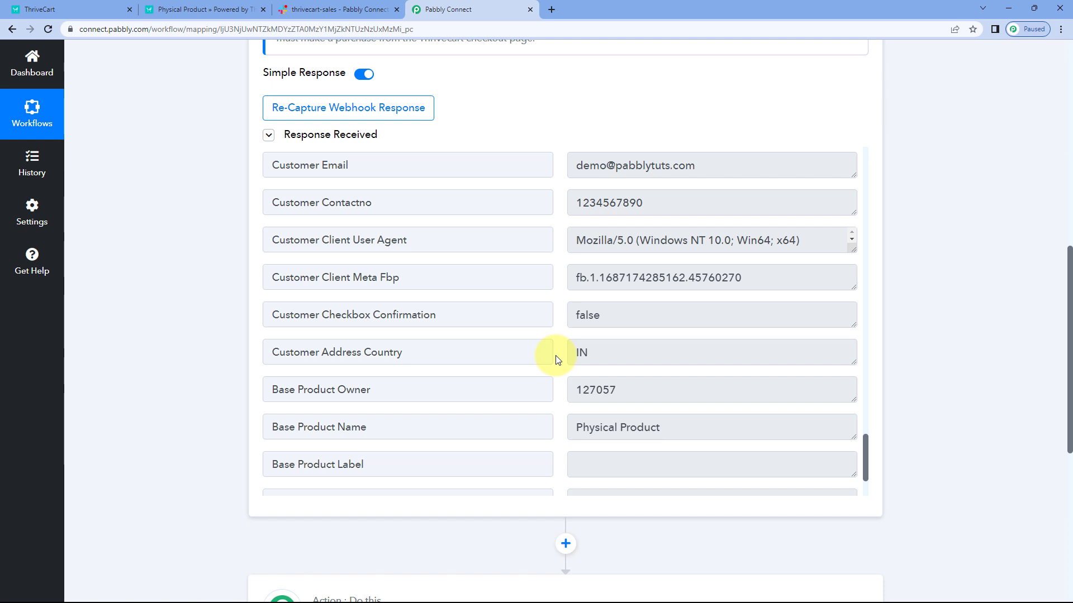
{"action": "scroll", "coordinate": [557, 343], "scroll_direction": "up", "scroll_amount": 6}
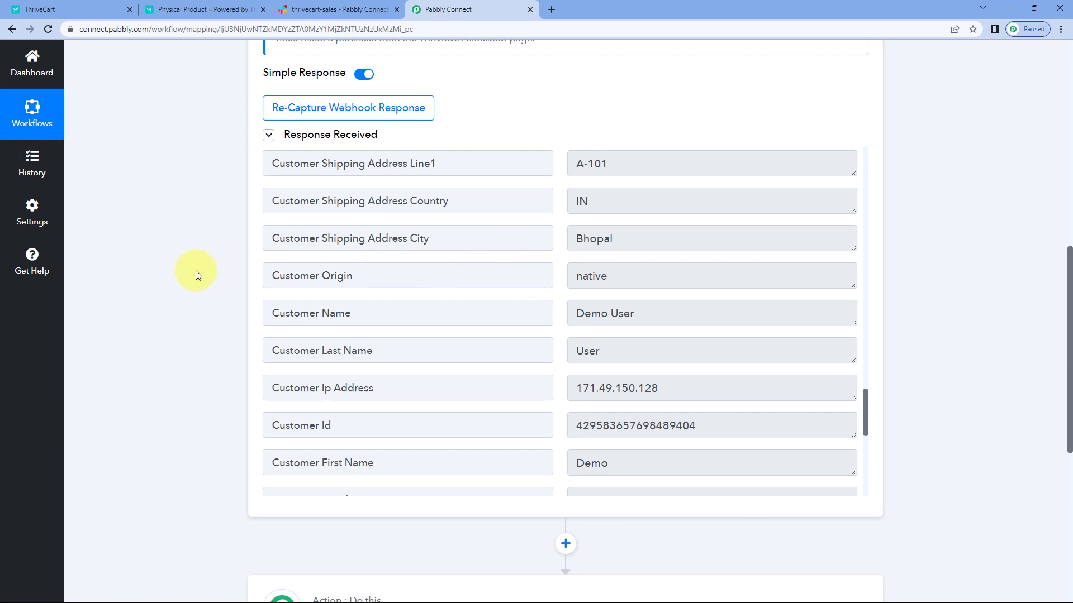
Step: Search for Slack in the workflow's second step and choose it as the action application
{"action": "scroll", "coordinate": [195, 270], "scroll_direction": "down", "scroll_amount": 7}
{"action": "left_click", "coordinate": [296, 222]}
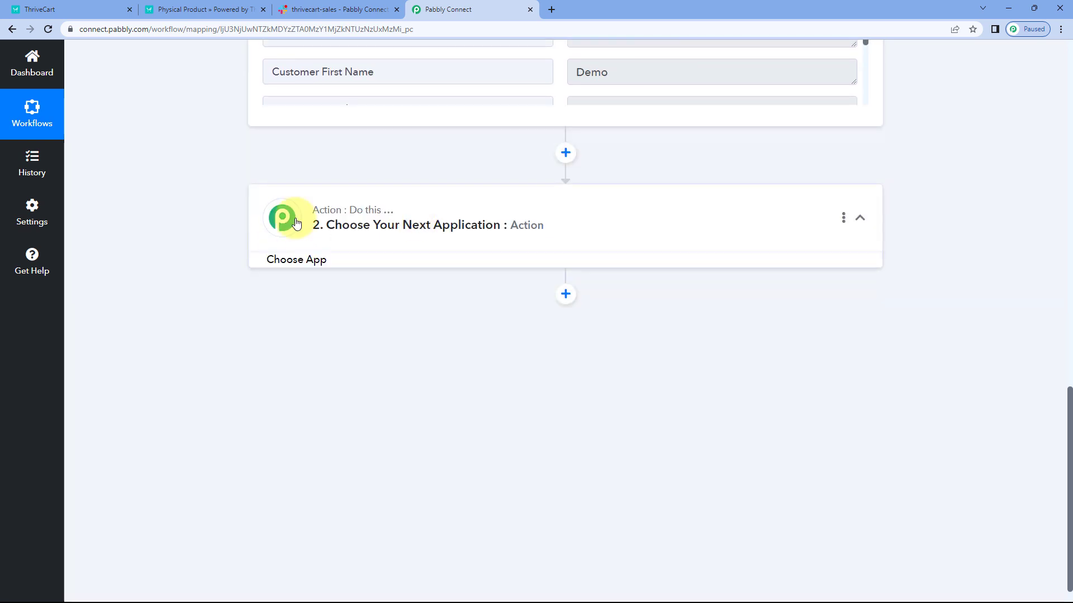
{"action": "scroll", "coordinate": [195, 235], "scroll_direction": "down", "scroll_amount": 2}
{"action": "left_click", "coordinate": [299, 194]}
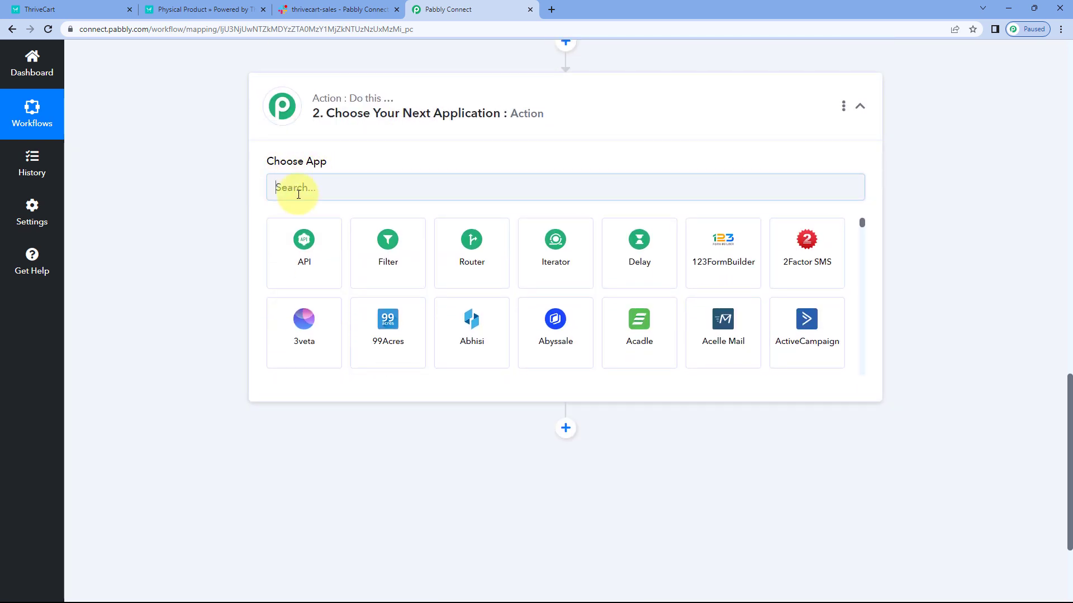
{"action": "type", "text": "Slack"}
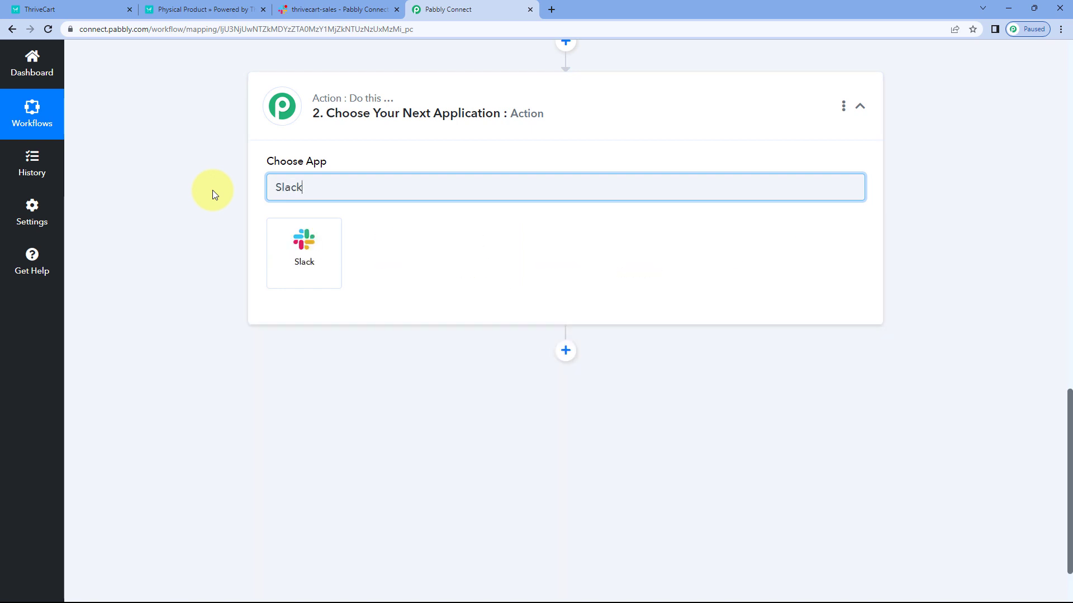
{"action": "left_click", "coordinate": [292, 251]}
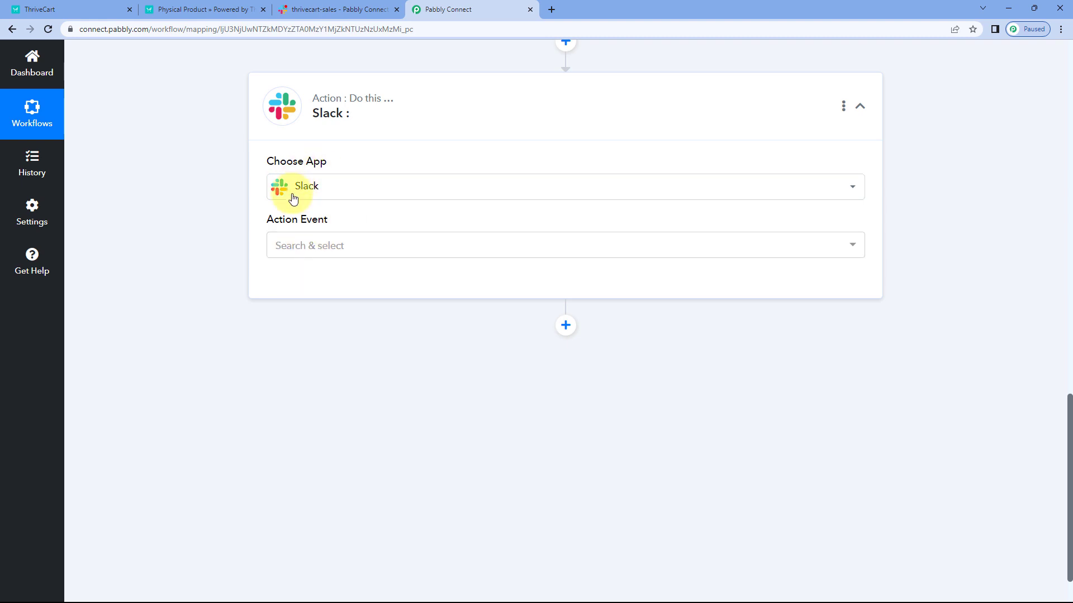
Step: Set the Slack action event to Send Channel Message and open the Slack account connection settings
{"action": "left_click", "coordinate": [358, 246]}
{"action": "scroll", "coordinate": [292, 196], "scroll_direction": "down", "scroll_amount": 1}
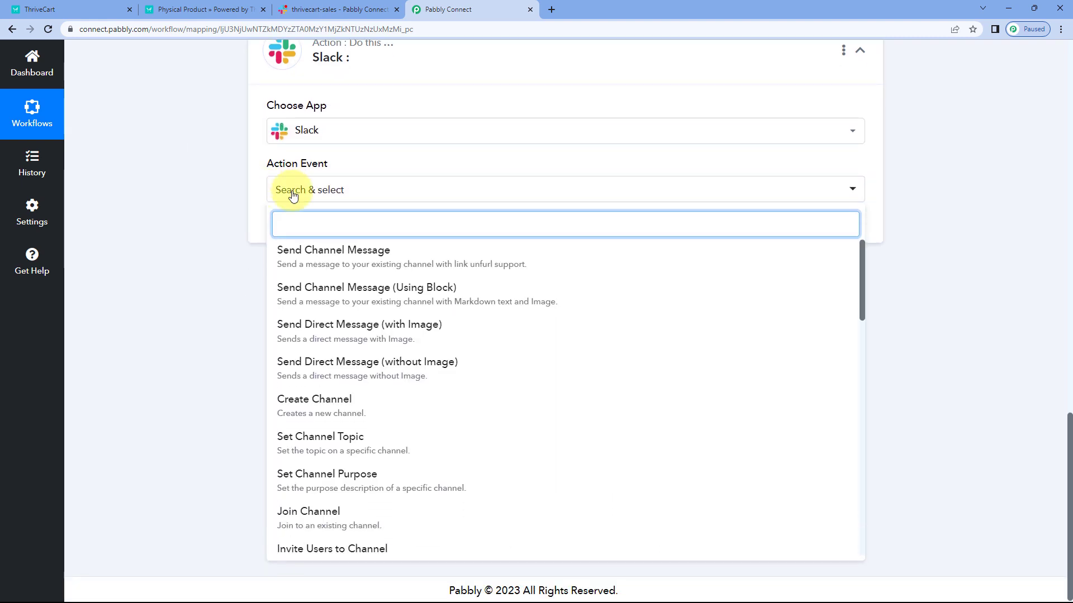
{"action": "left_click", "coordinate": [344, 257]}
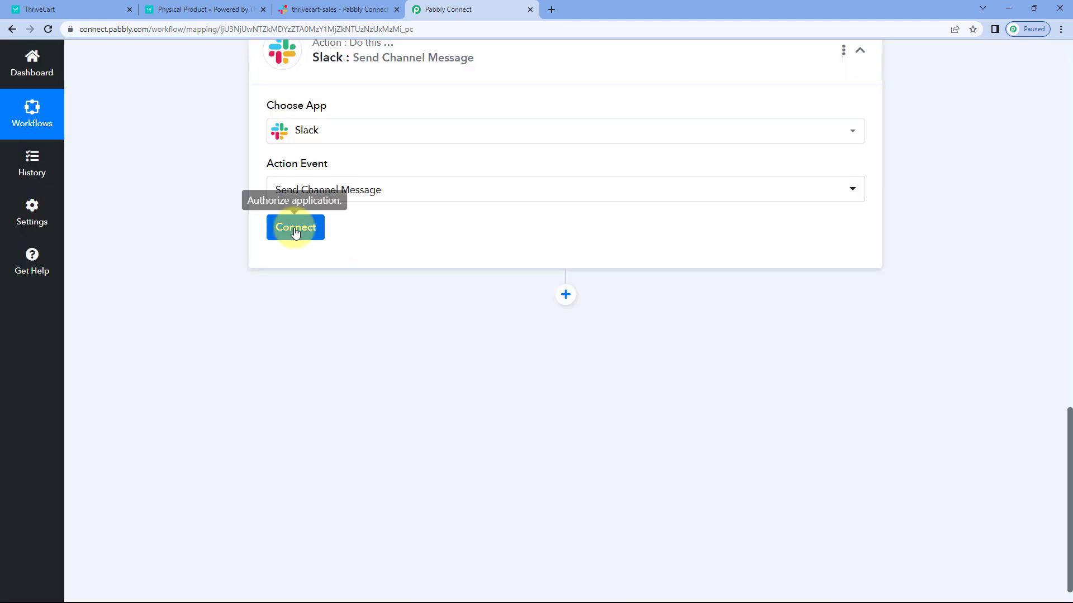
{"action": "left_click", "coordinate": [295, 229]}
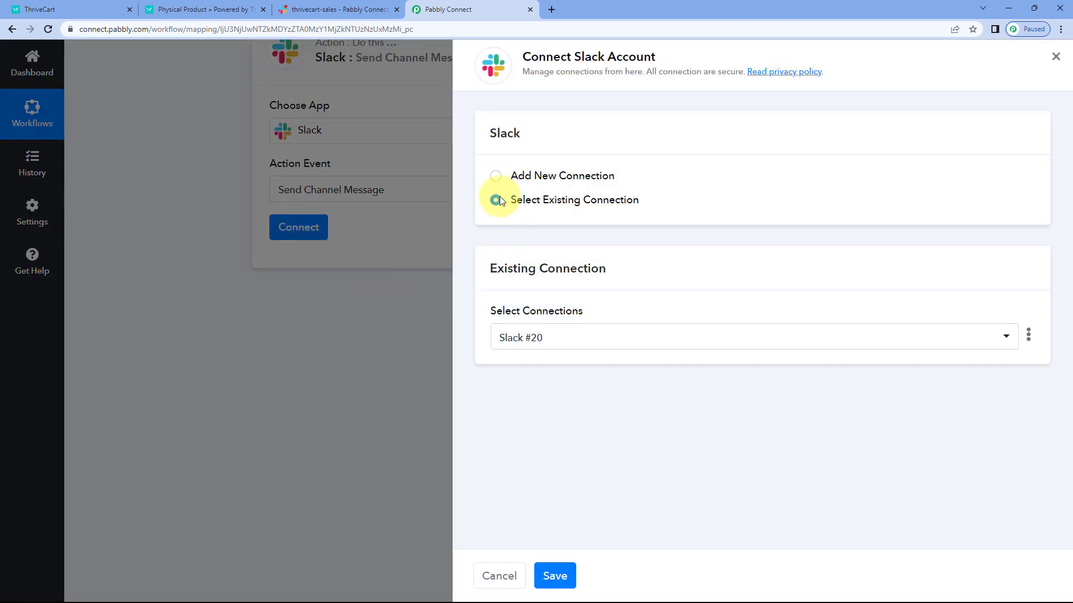
Step: Start adding a new Slack connection and open the help article about Slack token types
{"action": "left_click", "coordinate": [495, 176]}
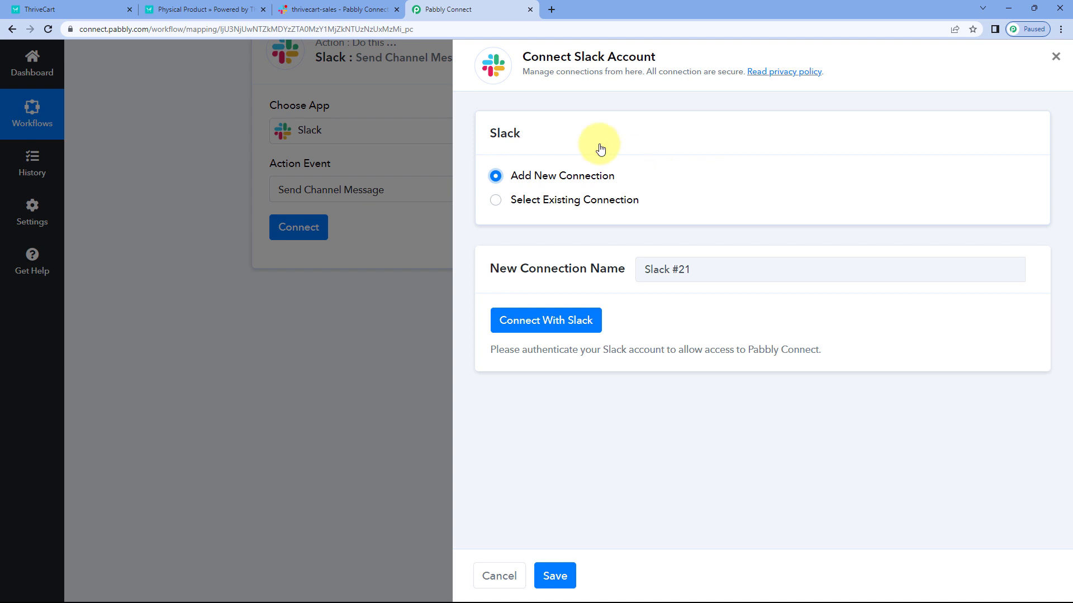
{"action": "left_click", "coordinate": [550, 327]}
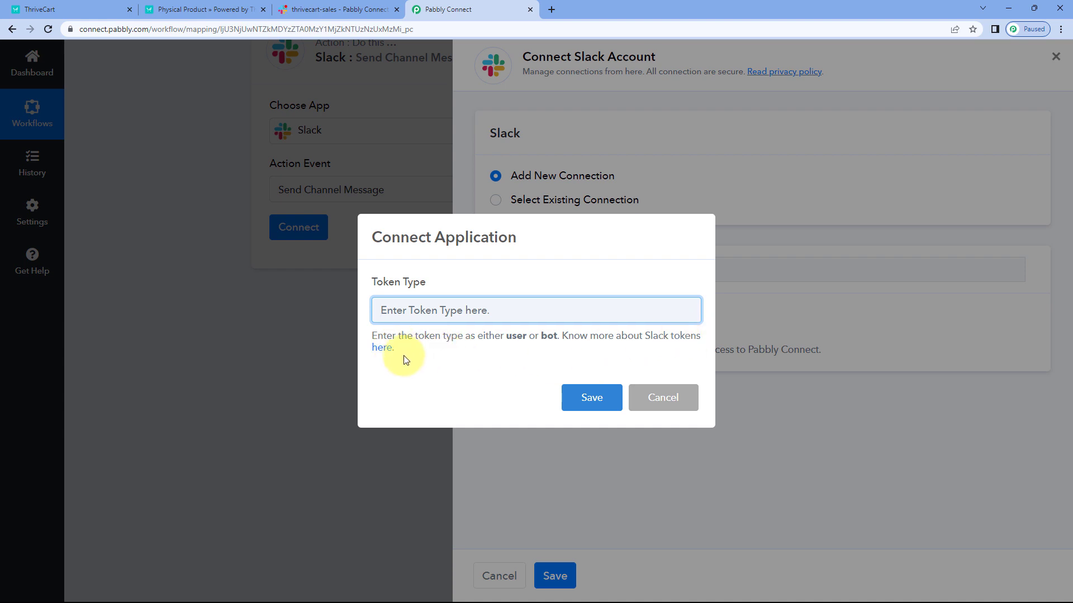
{"action": "left_click", "coordinate": [383, 350]}
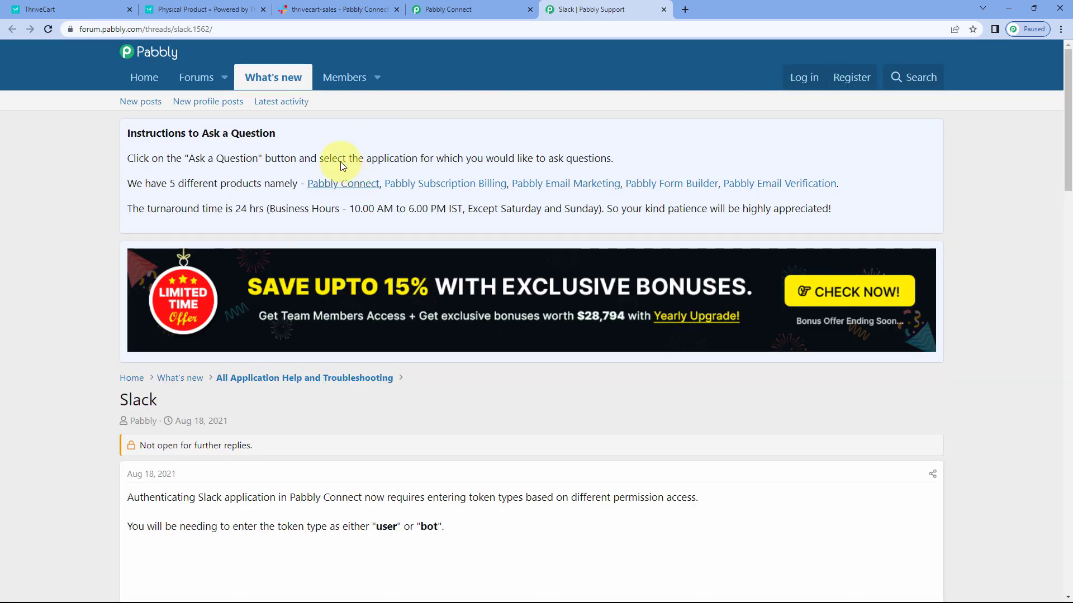
Step: Examine the permissions listed for the user and bot token types in the Slack help article
{"action": "scroll", "coordinate": [84, 226], "scroll_direction": "down", "scroll_amount": 10}
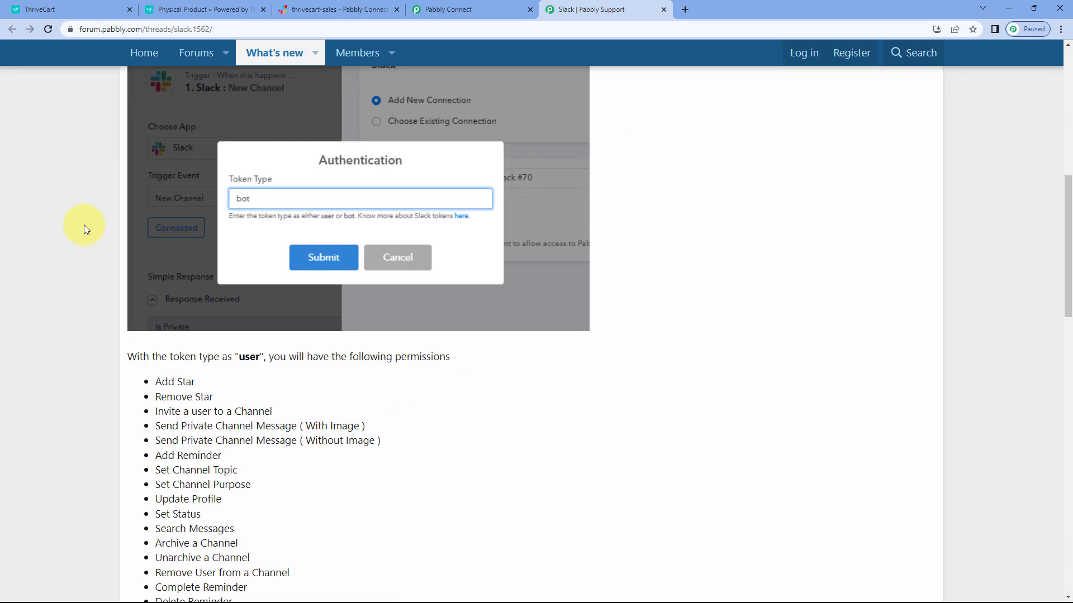
{"action": "scroll", "coordinate": [84, 222], "scroll_direction": "down", "scroll_amount": 5}
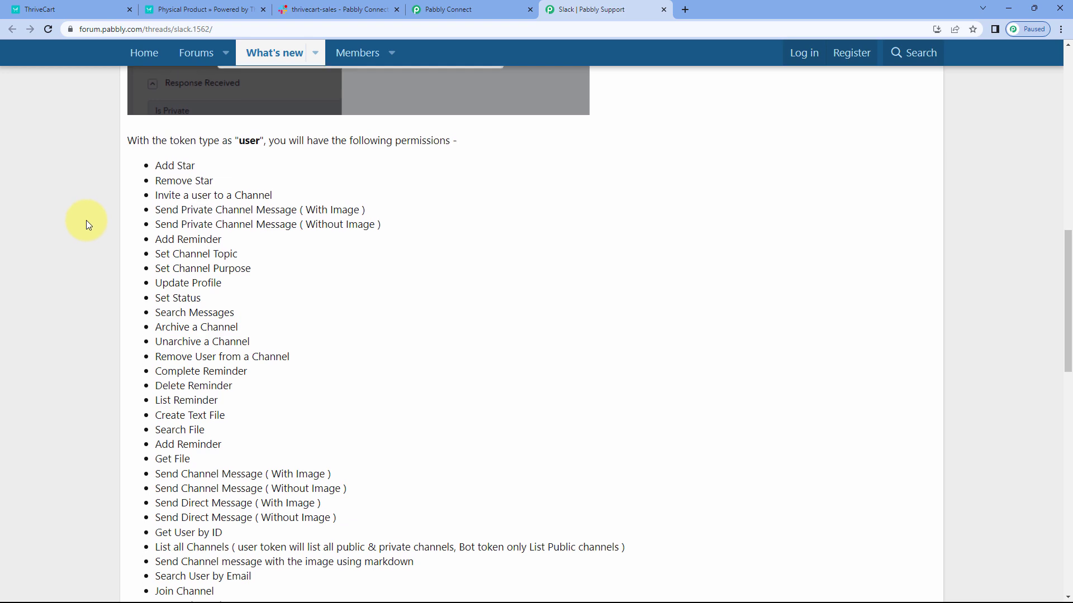
{"action": "scroll", "coordinate": [86, 220], "scroll_direction": "down", "scroll_amount": 4}
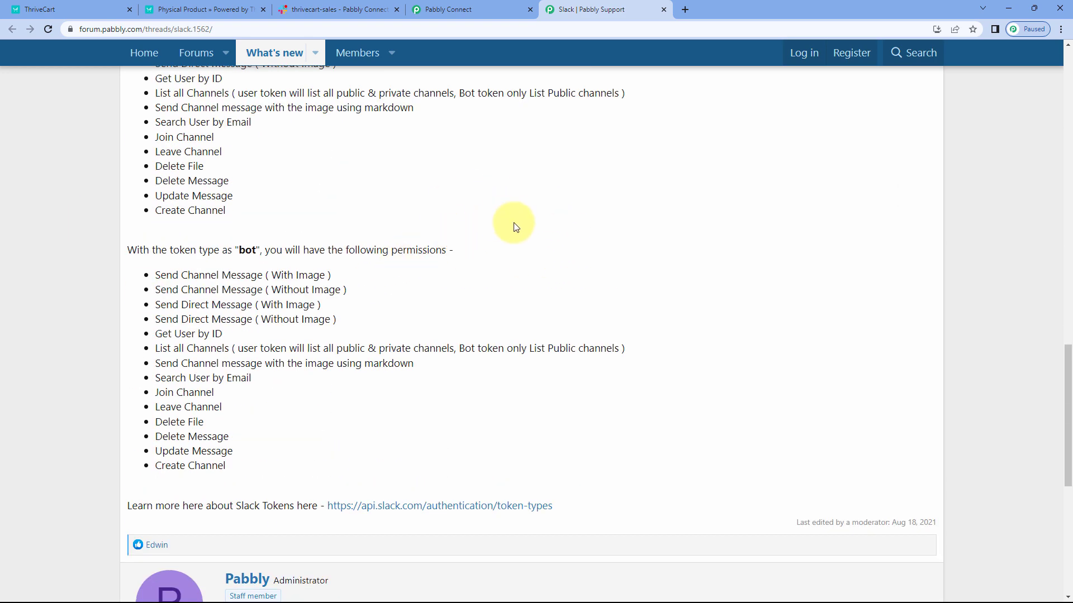
{"action": "scroll", "coordinate": [515, 227], "scroll_direction": "up", "scroll_amount": 4}
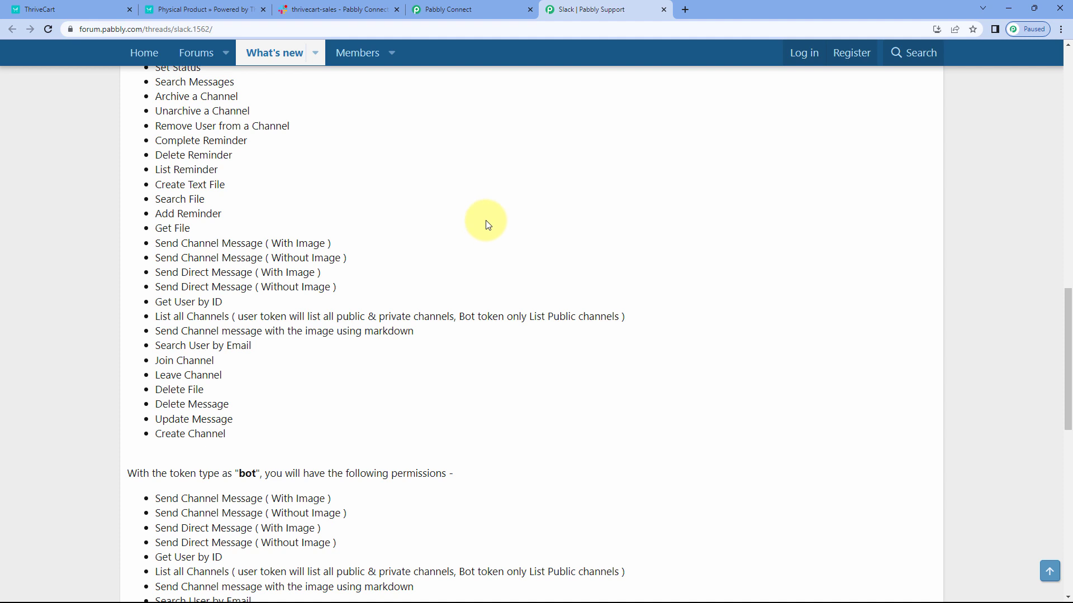
{"action": "scroll", "coordinate": [486, 224], "scroll_direction": "up", "scroll_amount": 4}
Step: Return to the Pabbly Connect workflow, set the Slack connection's token type to user and request Slack authorization
{"action": "left_click", "coordinate": [447, 13]}
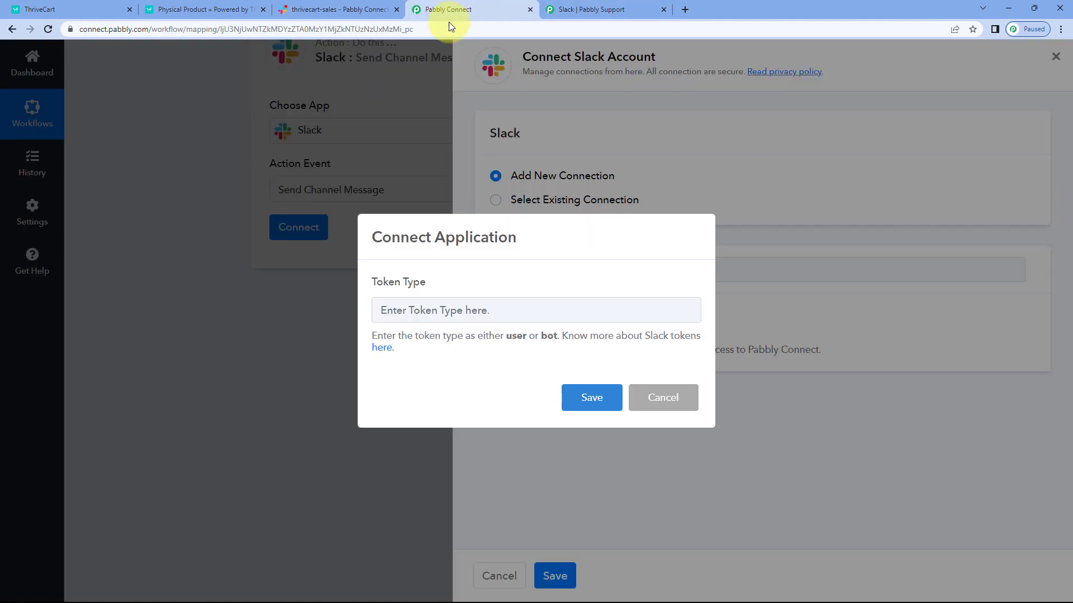
{"action": "left_click", "coordinate": [450, 316]}
{"action": "type", "text": "user"}
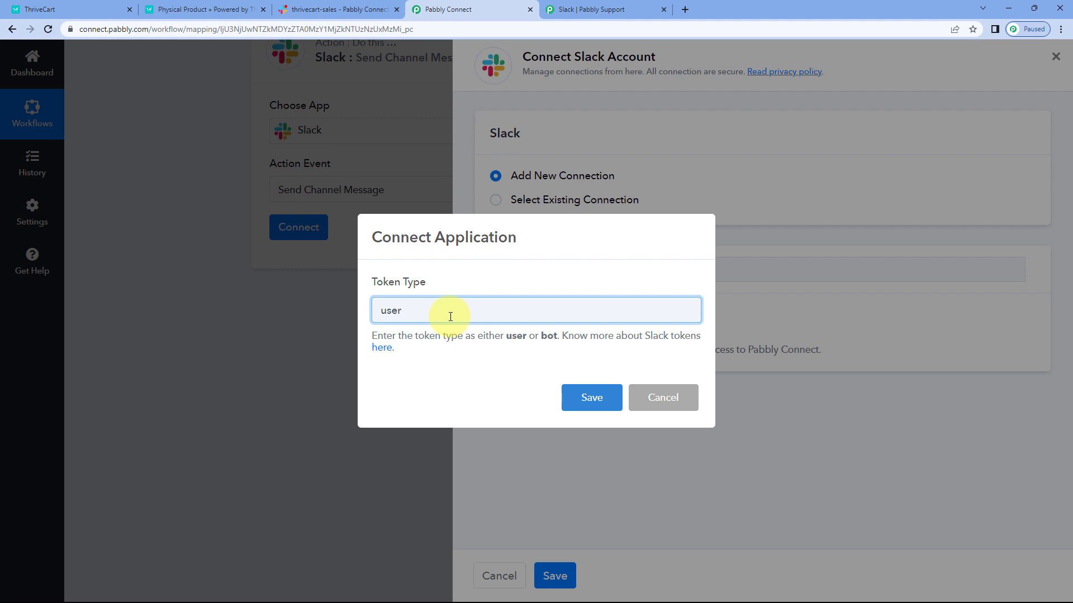
{"action": "left_click", "coordinate": [587, 397]}
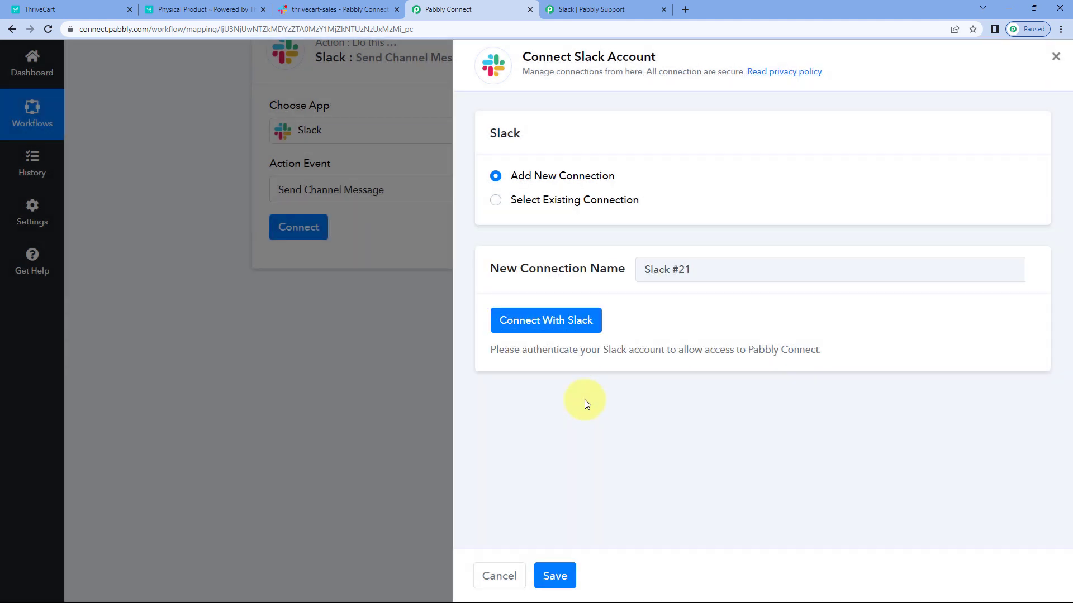
{"action": "left_click", "coordinate": [587, 320]}
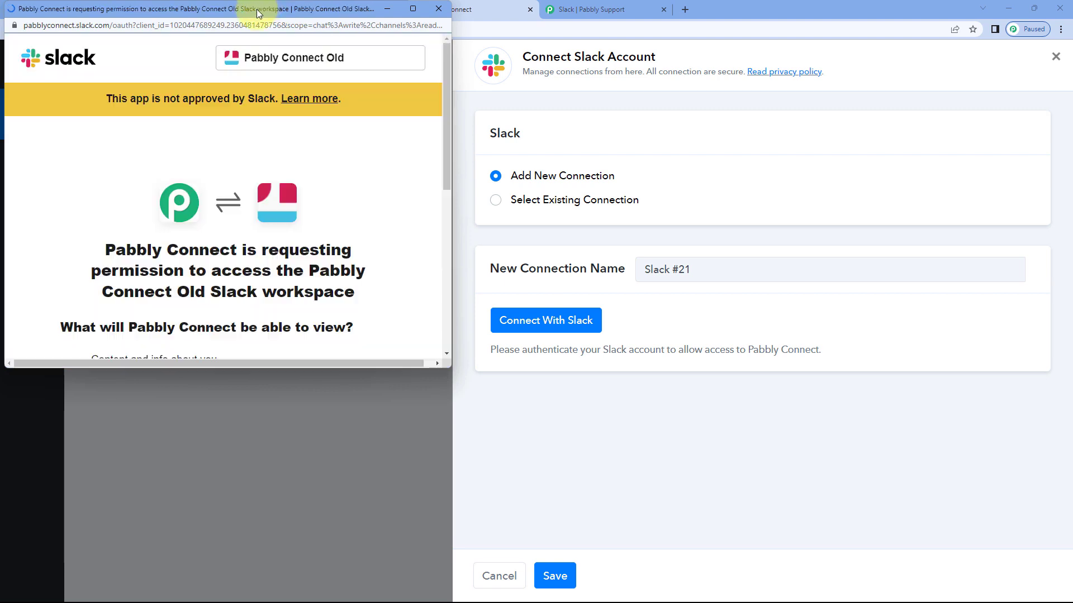
Step: Select the Pabbly Connect workspace in the Slack permission request and allow access
{"action": "left_click_drag", "start_coordinate": [256, 9], "coordinate": [257, 45]}
{"action": "left_click", "coordinate": [345, 10]}
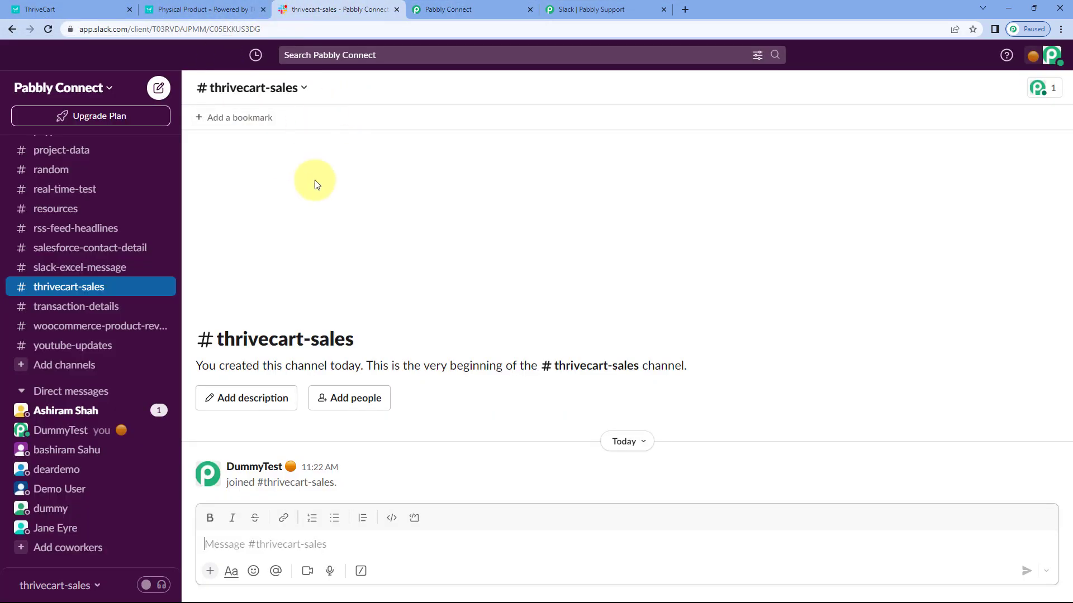
{"action": "left_click", "coordinate": [464, 10]}
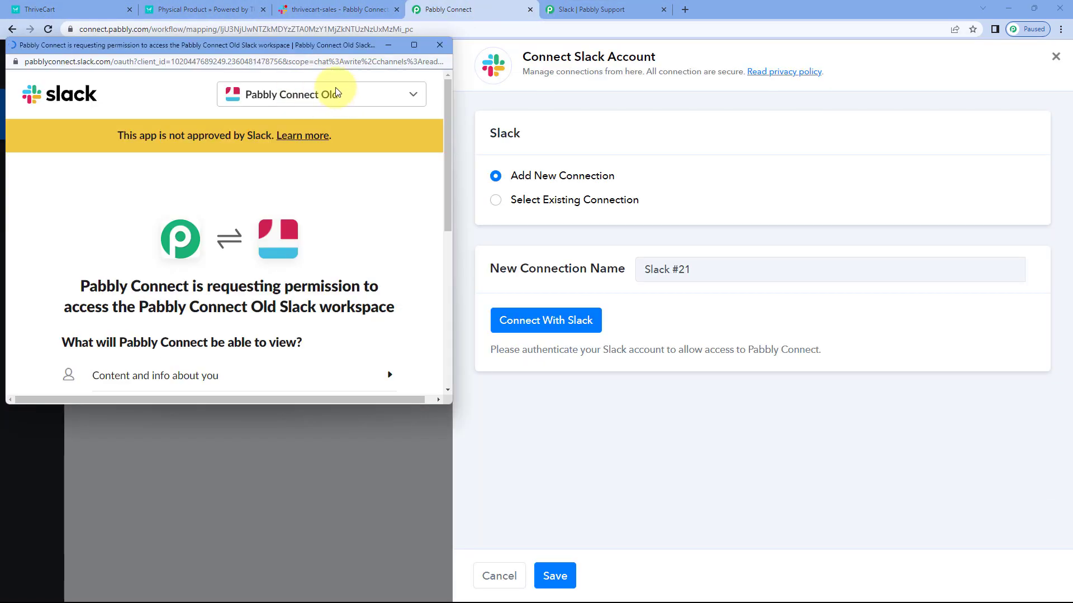
{"action": "left_click", "coordinate": [324, 94]}
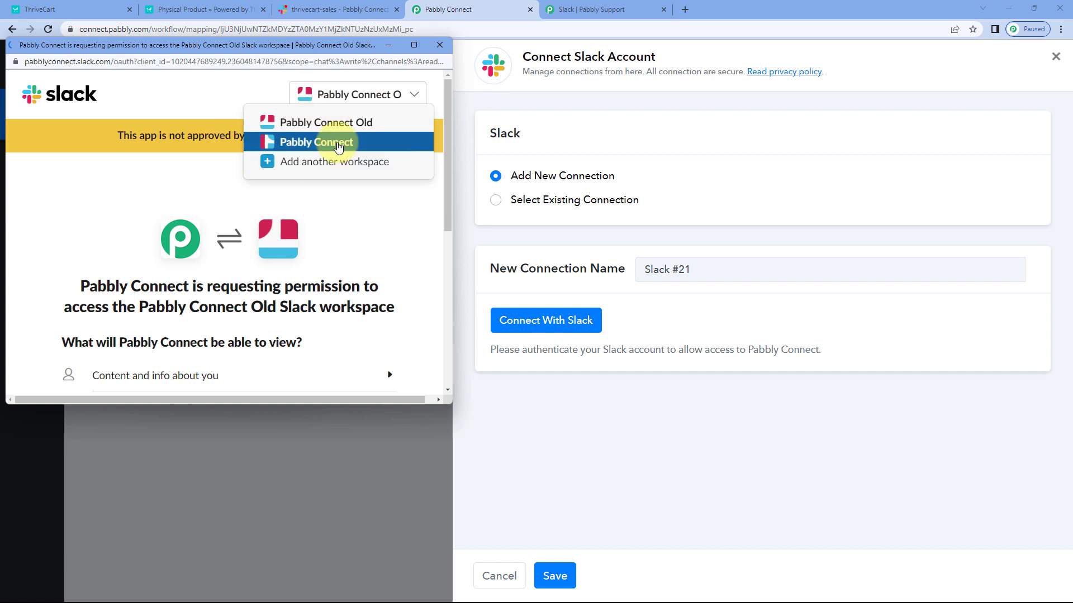
{"action": "left_click", "coordinate": [337, 143]}
{"action": "scroll", "coordinate": [335, 203], "scroll_direction": "down", "scroll_amount": 1}
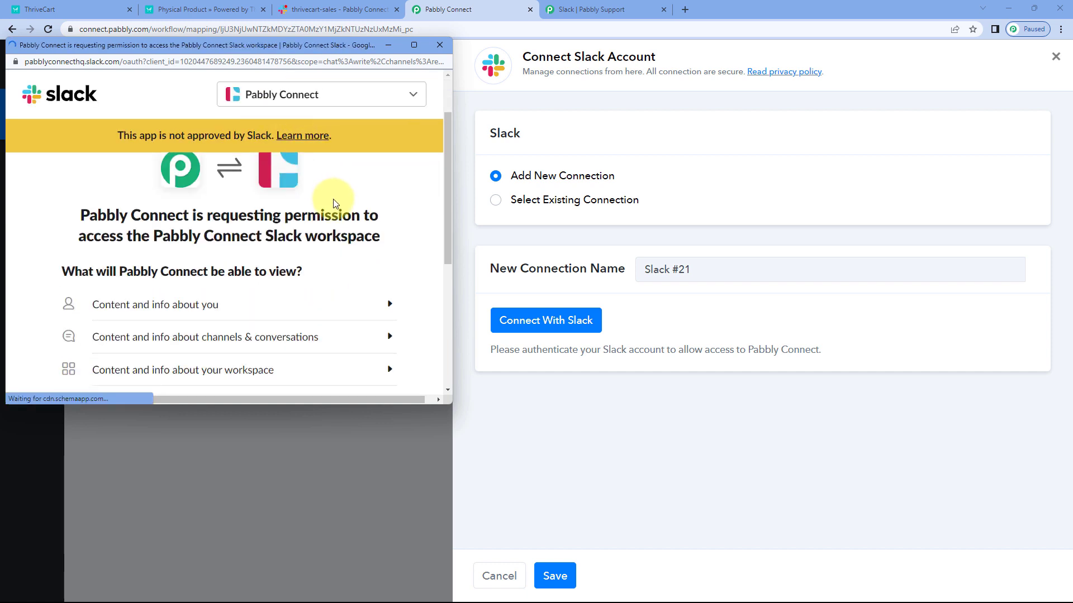
{"action": "scroll", "coordinate": [281, 239], "scroll_direction": "down", "scroll_amount": 5}
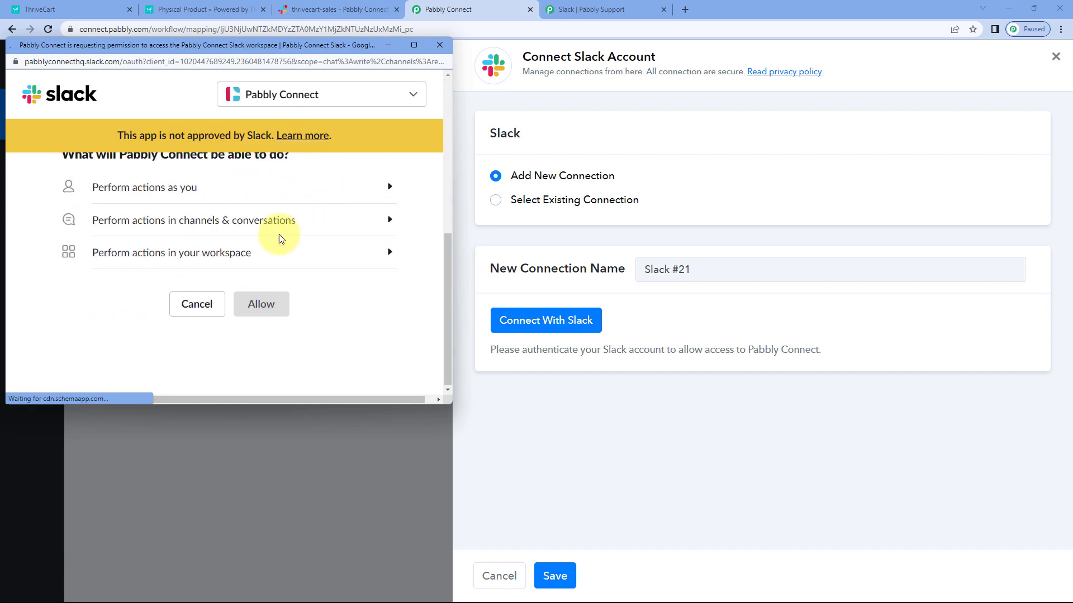
{"action": "scroll", "coordinate": [300, 307], "scroll_direction": "down", "scroll_amount": 3}
{"action": "left_click", "coordinate": [269, 303]}
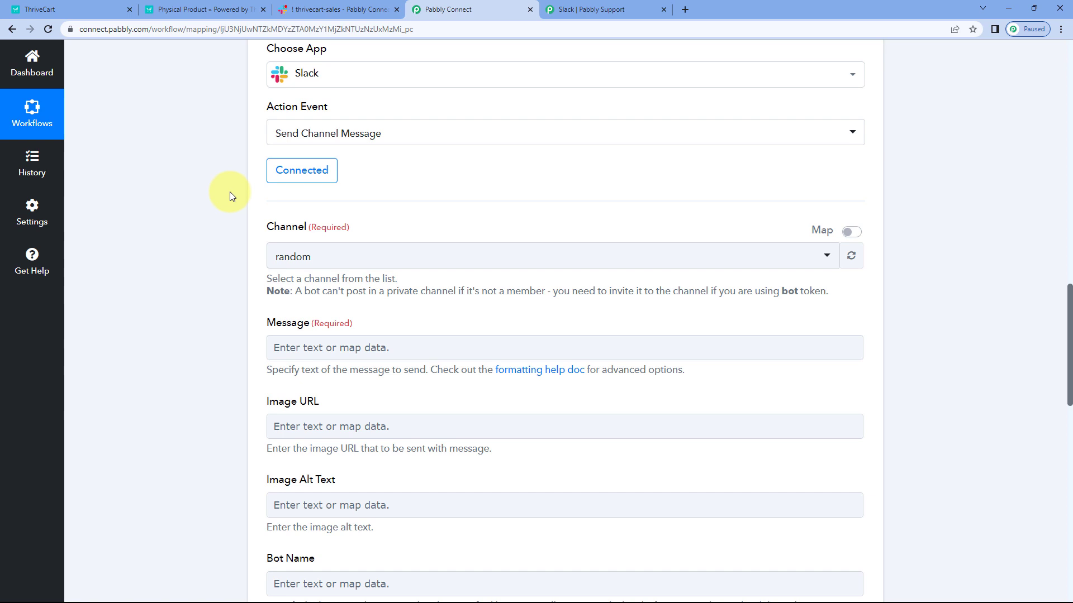
Step: Choose thrivecart-sales as the channel for the Slack message, checking the channel list in the Slack workspace
{"action": "left_click", "coordinate": [418, 258]}
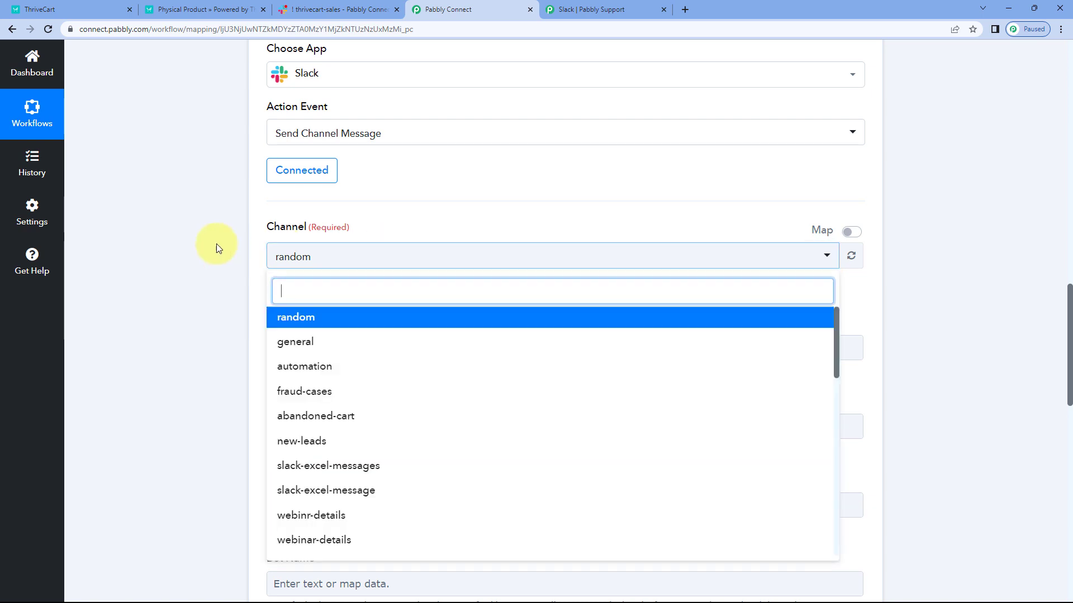
{"action": "scroll", "coordinate": [193, 239], "scroll_direction": "down", "scroll_amount": 2}
{"action": "scroll", "coordinate": [343, 363], "scroll_direction": "down", "scroll_amount": 3}
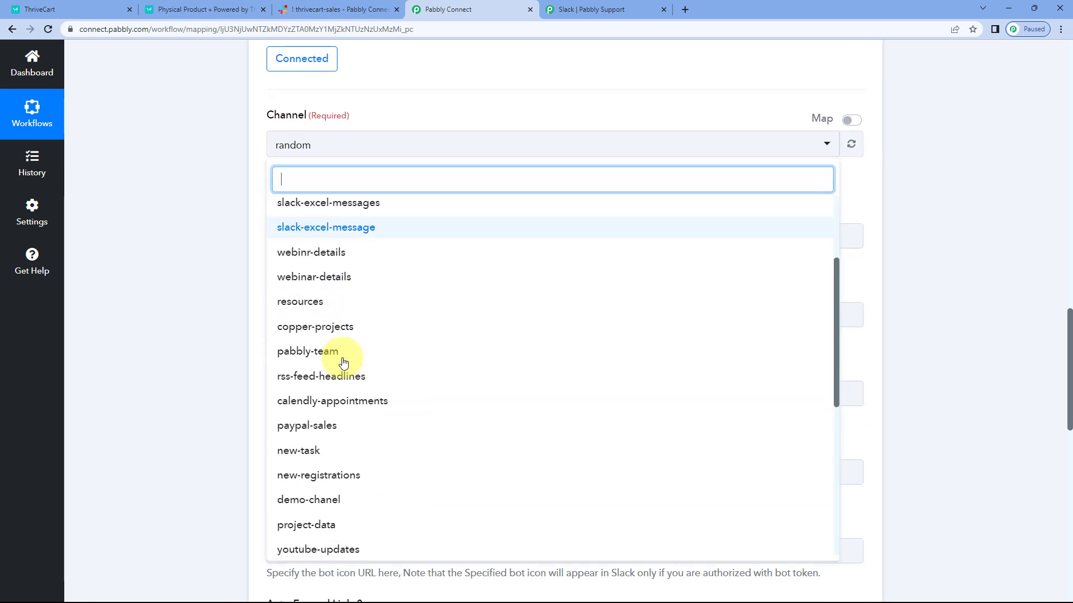
{"action": "left_click", "coordinate": [335, 9]}
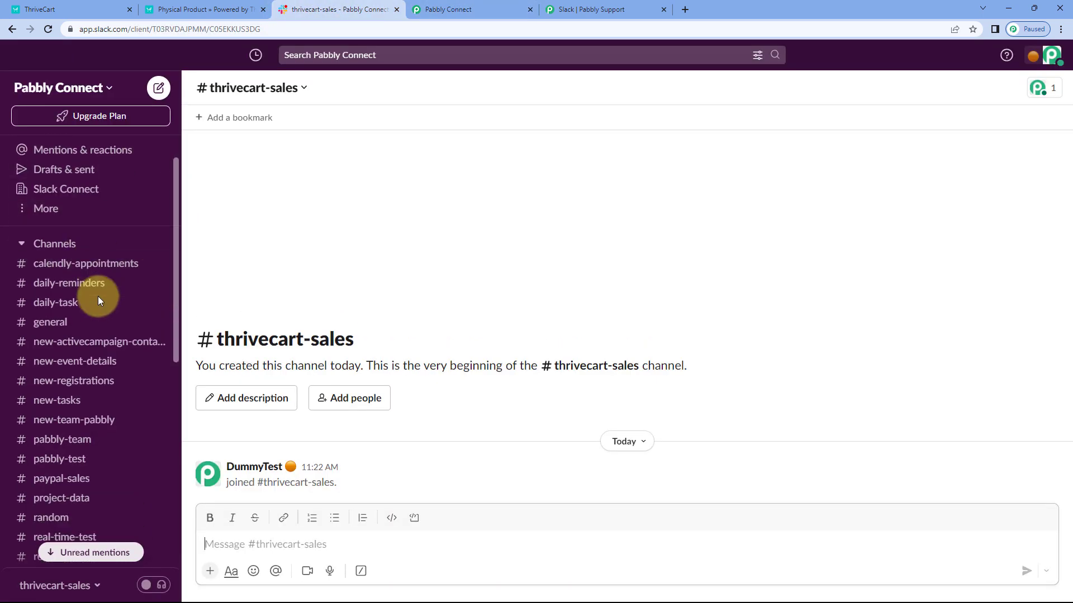
{"action": "scroll", "coordinate": [98, 299], "scroll_direction": "down", "scroll_amount": 4}
{"action": "scroll", "coordinate": [79, 299], "scroll_direction": "up", "scroll_amount": 4}
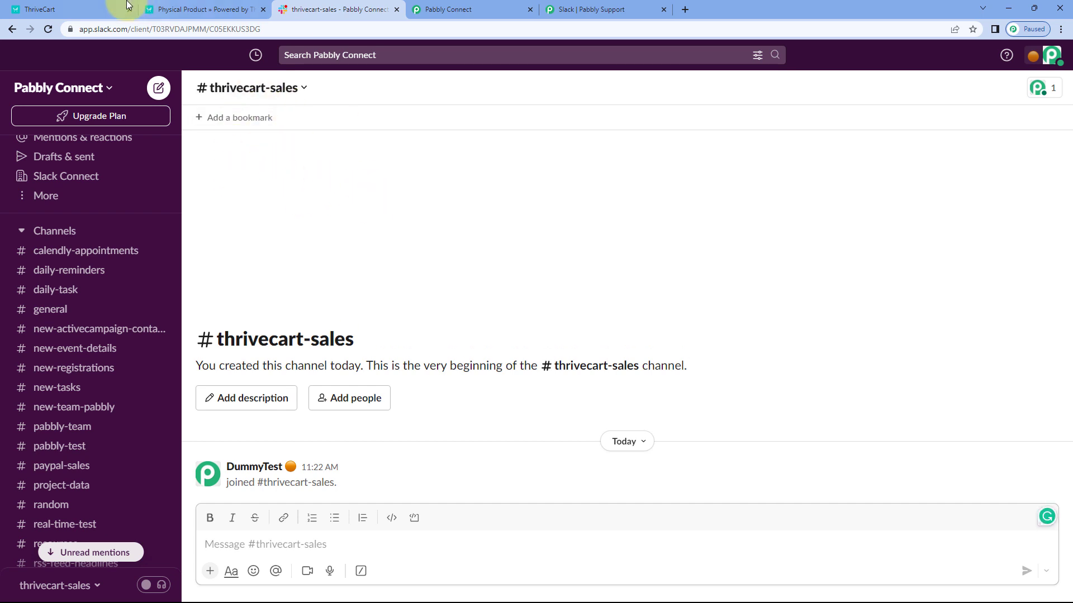
{"action": "left_click", "coordinate": [184, 9]}
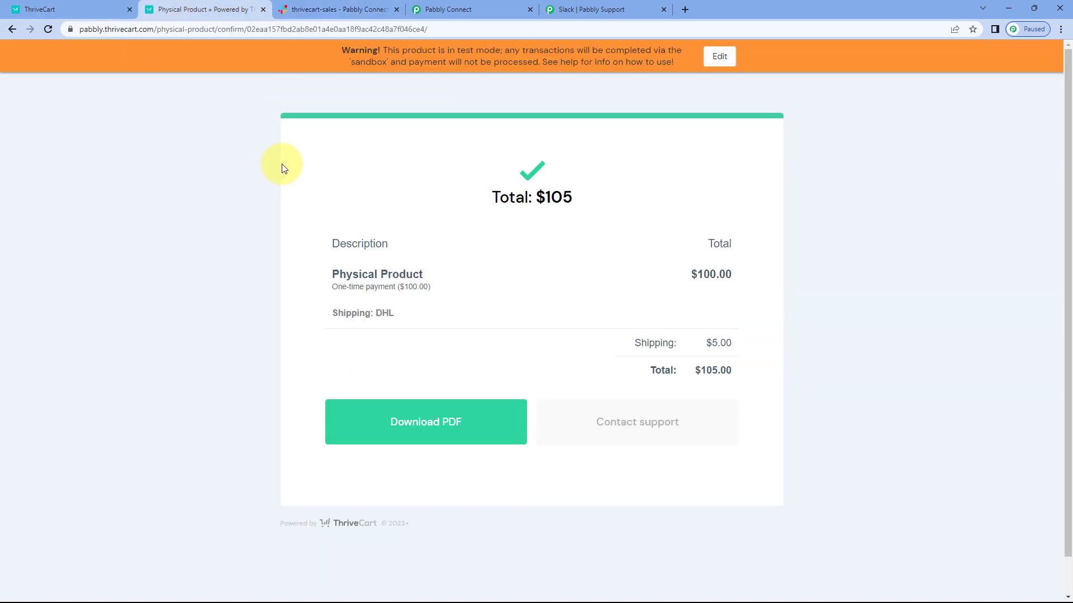
{"action": "left_click", "coordinate": [466, 6]}
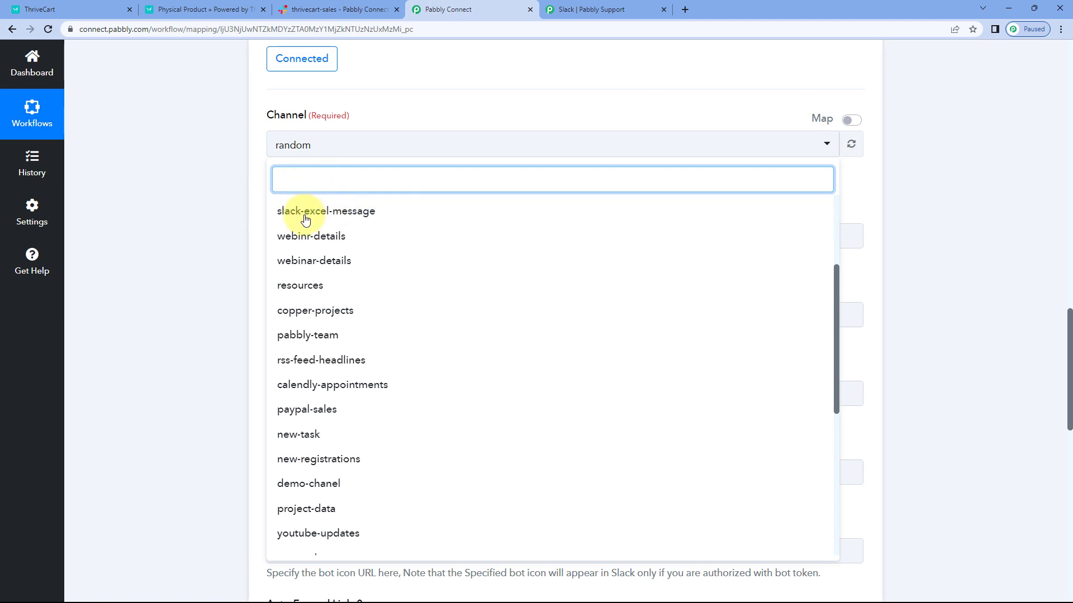
{"action": "scroll", "coordinate": [313, 240], "scroll_direction": "down", "scroll_amount": 4}
{"action": "scroll", "coordinate": [317, 255], "scroll_direction": "down", "scroll_amount": 2}
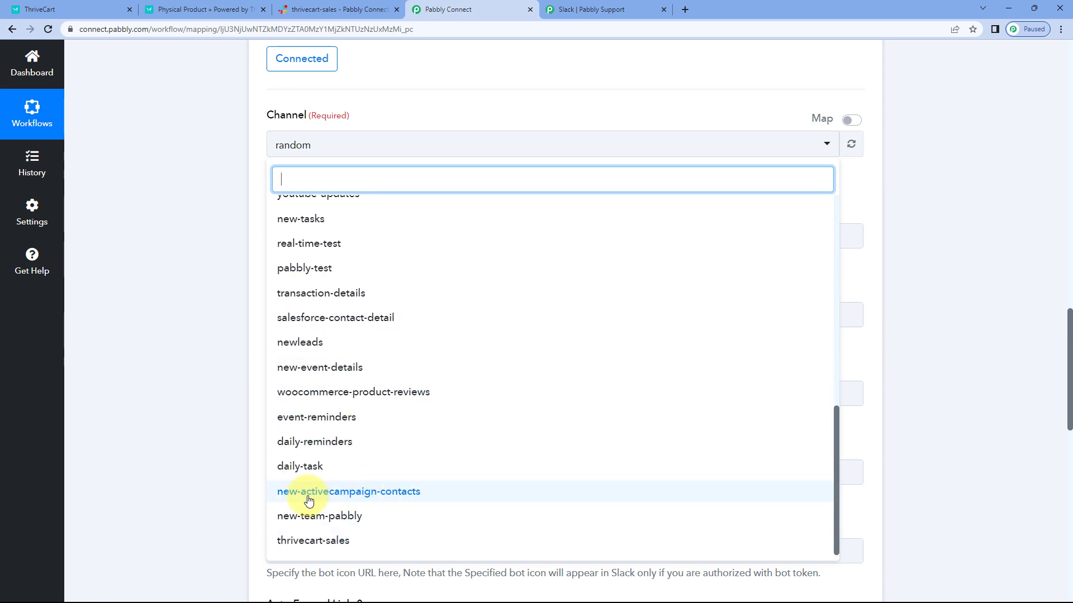
{"action": "left_click", "coordinate": [331, 545]}
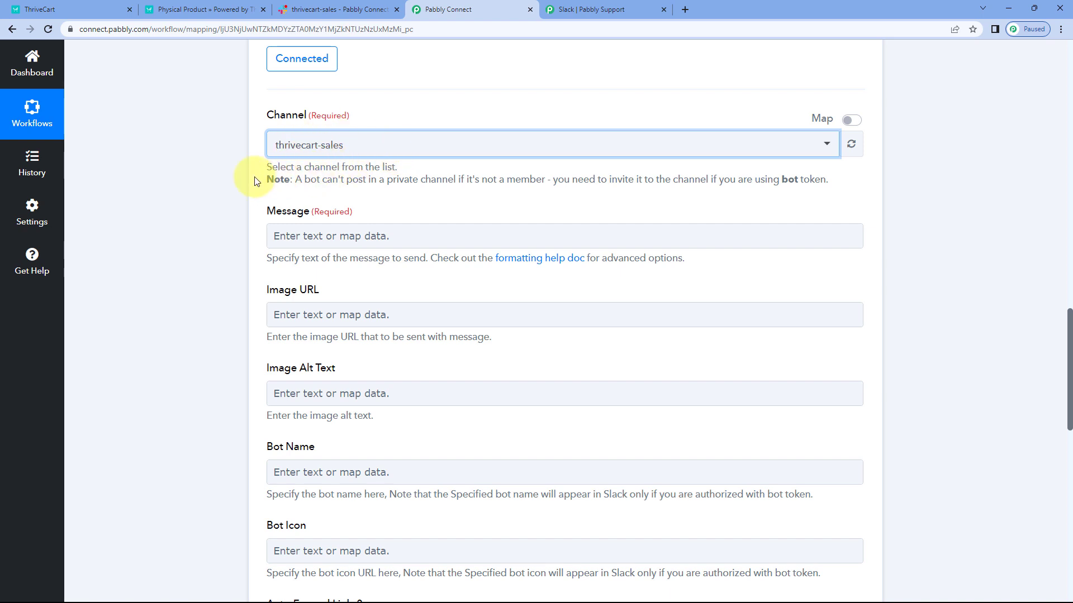
Step: Begin the Slack message with "Hello Team," and the line "We have received a new sale on ThriveCart:" followed by a blank line
{"action": "scroll", "coordinate": [246, 168], "scroll_direction": "down", "scroll_amount": 1}
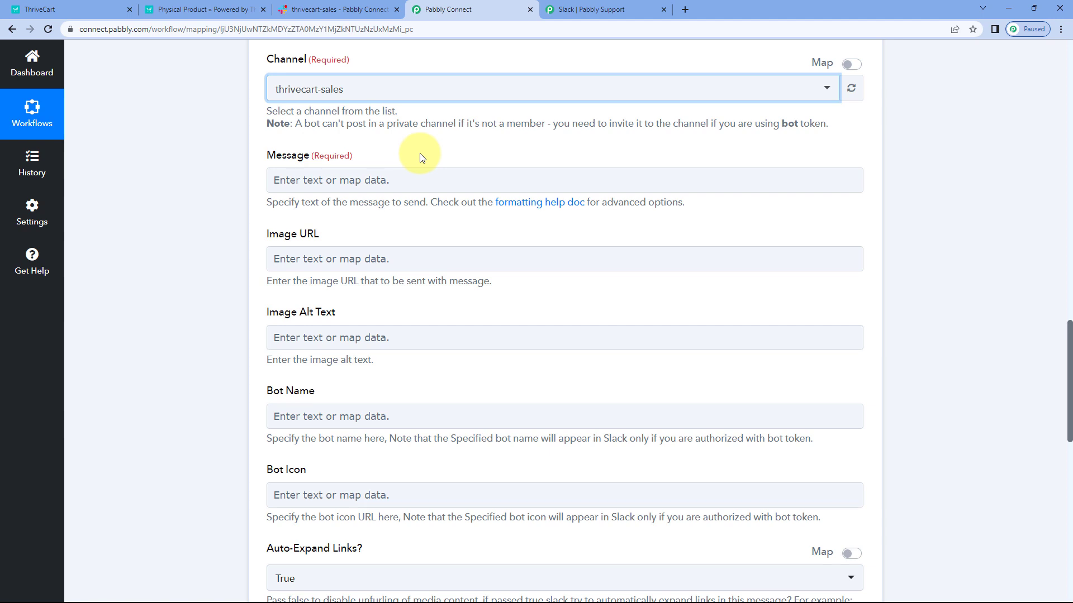
{"action": "left_click", "coordinate": [377, 180]}
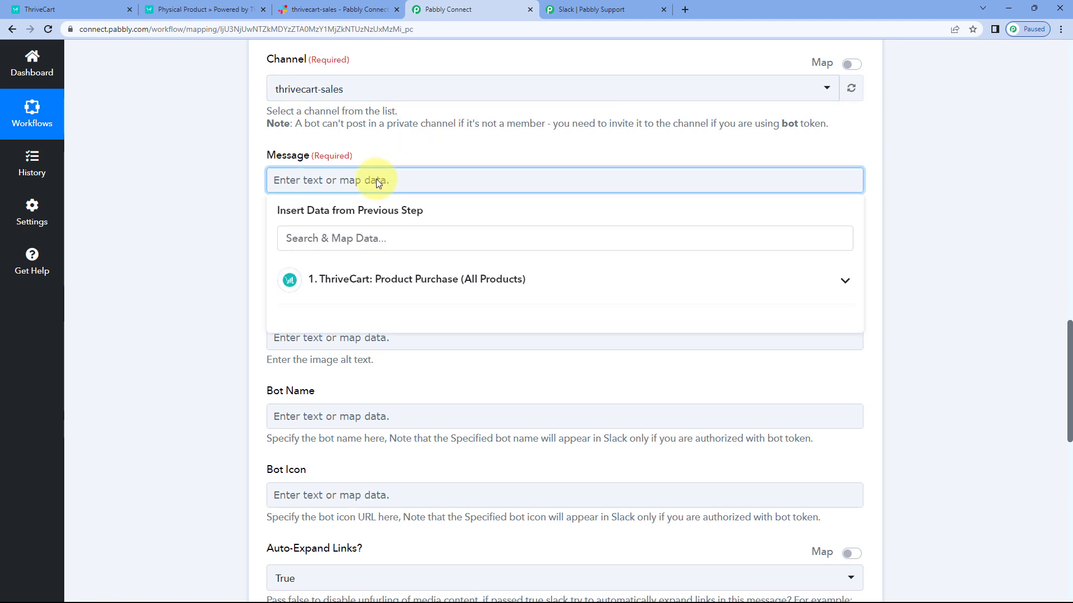
{"action": "type", "text": "Hello Team,"}
{"action": "key", "text": "Return"}
{"action": "type", "text": "We have received a new sale on ThaveCart:"}
{"action": "key", "text": "Return"}
{"action": "key", "text": "Return"}
Step: Add the labels Product Name:, Customer Name:, Email:, Mobile No.: and Amount: to the Slack message on separate lines
{"action": "type", "text": "Product Name:"}
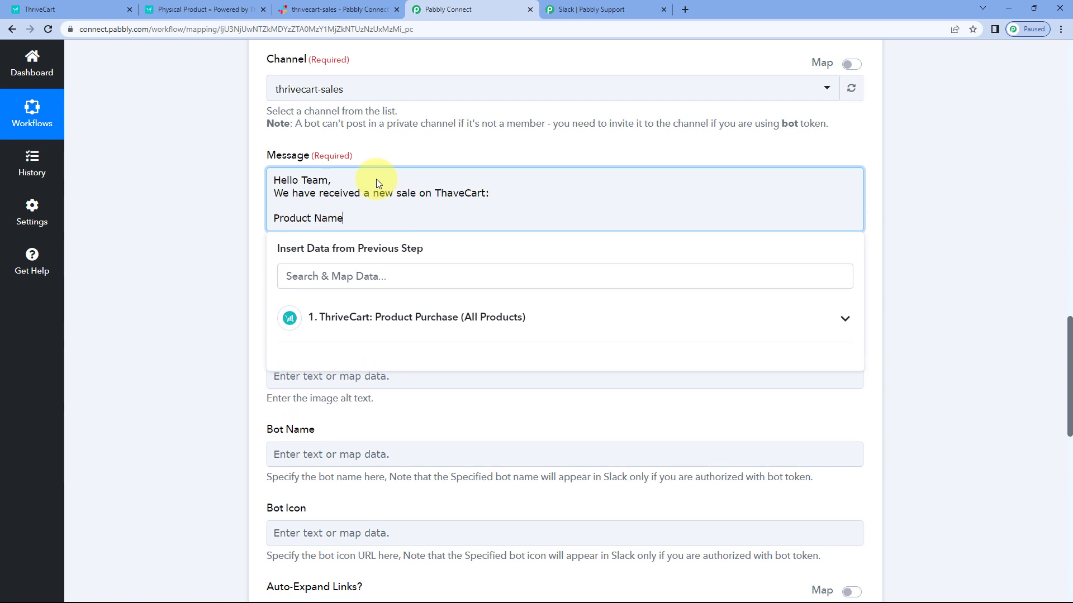
{"action": "key", "text": "Return"}
{"action": "type", "text": "Customer Name:"}
{"action": "key", "text": "Return"}
{"action": "type", "text": "Email:"}
{"action": "key", "text": "Return"}
{"action": "type", "text": "Mobile No.:"}
{"action": "key", "text": "Return"}
{"action": "type", "text": "Amount:"}
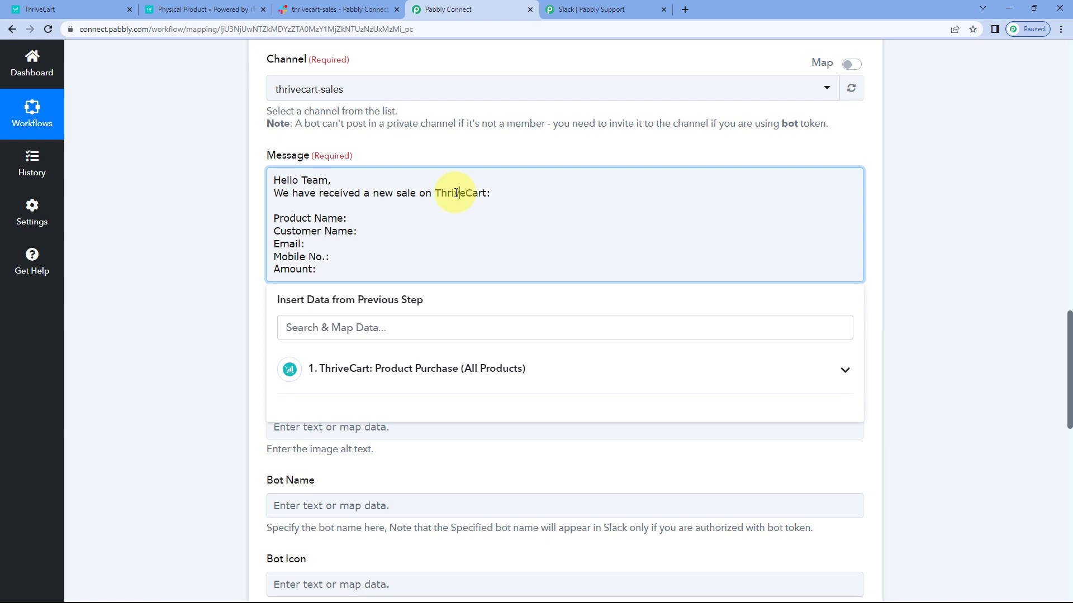
{"action": "left_click", "coordinate": [226, 207]}
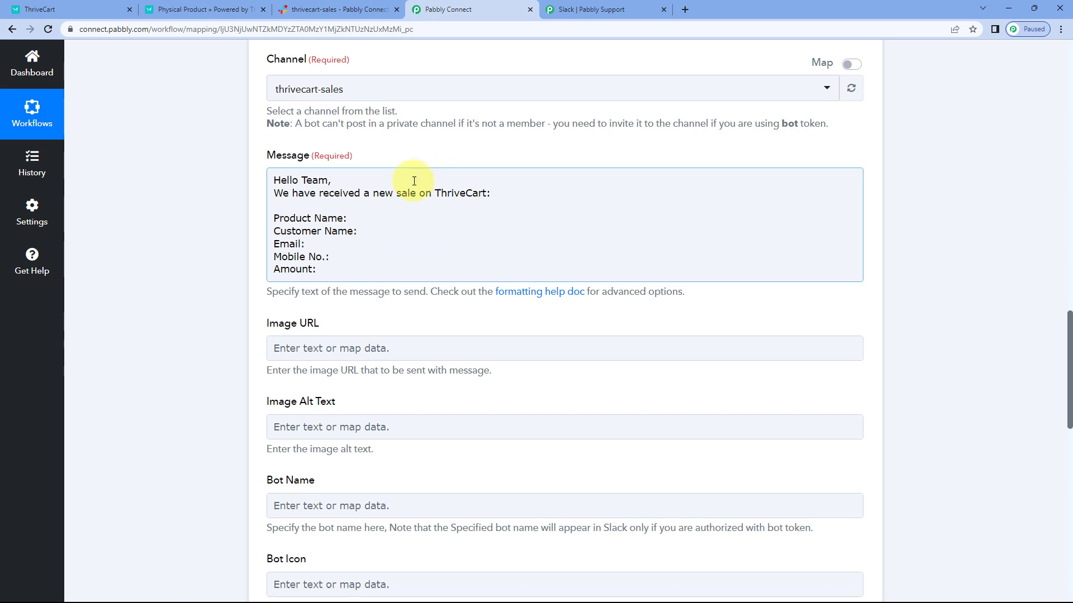
Step: Examine the purchase amount and purchase name fields in the captured ThriveCart response
{"action": "left_click", "coordinate": [355, 220]}
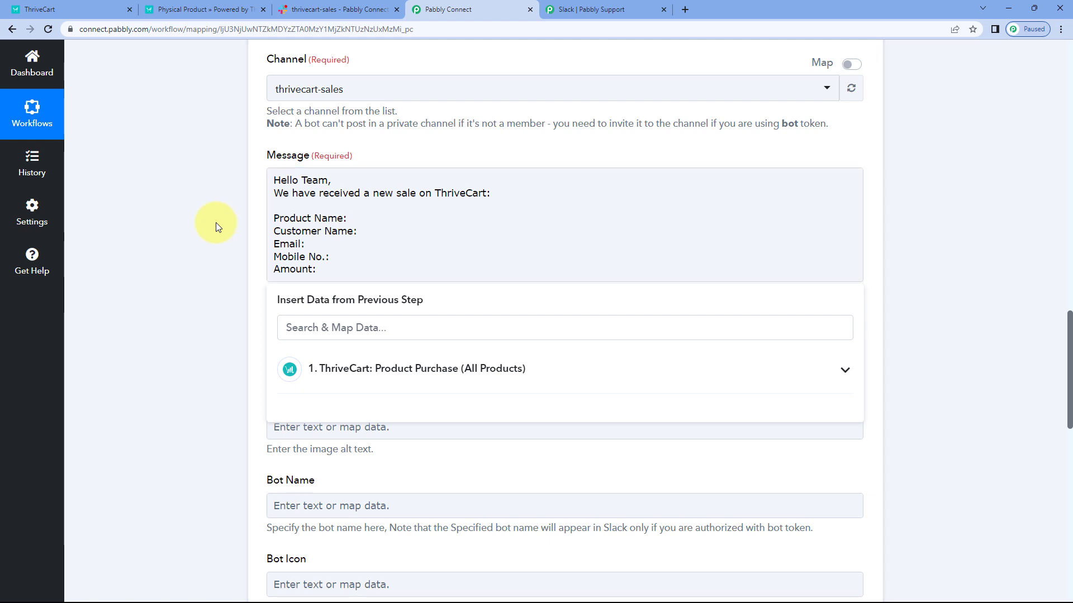
{"action": "left_click", "coordinate": [216, 223]}
{"action": "scroll", "coordinate": [230, 224], "scroll_direction": "up", "scroll_amount": 15}
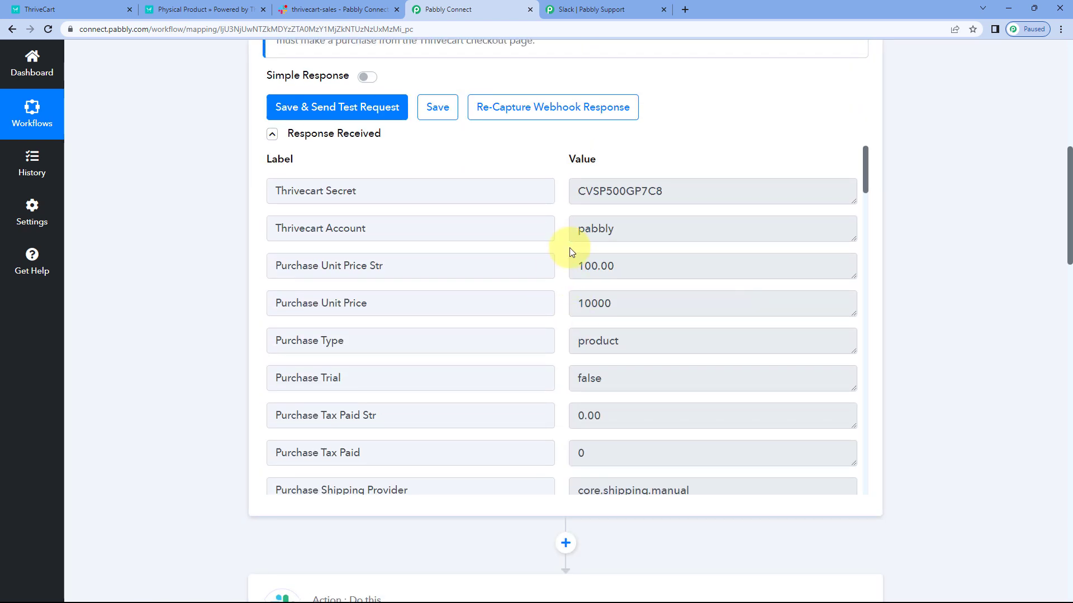
{"action": "scroll", "coordinate": [560, 246], "scroll_direction": "down", "scroll_amount": 2}
{"action": "scroll", "coordinate": [560, 246], "scroll_direction": "down", "scroll_amount": 9}
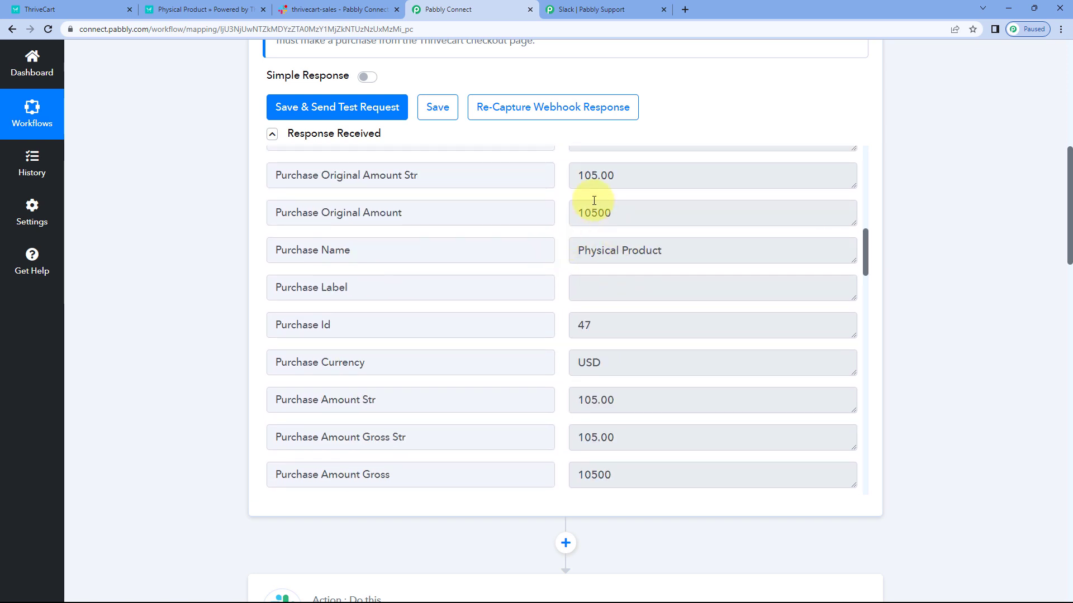
{"action": "left_click_drag", "start_coordinate": [635, 174], "coordinate": [549, 182]}
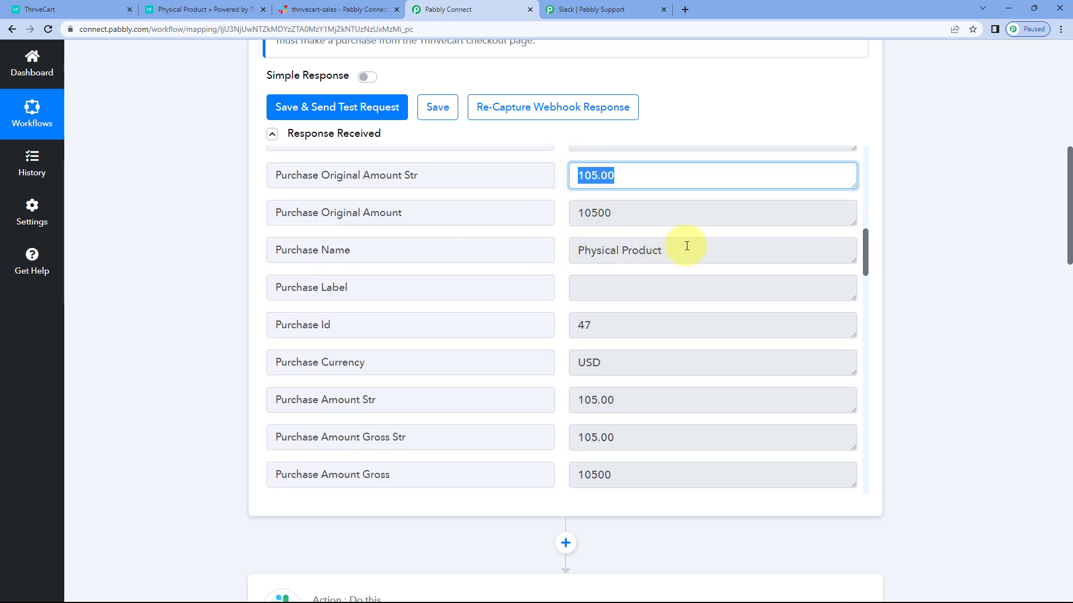
{"action": "left_click_drag", "start_coordinate": [686, 245], "coordinate": [546, 249]}
{"action": "left_click", "coordinate": [564, 263]}
{"action": "scroll", "coordinate": [563, 262], "scroll_direction": "down", "scroll_amount": 1}
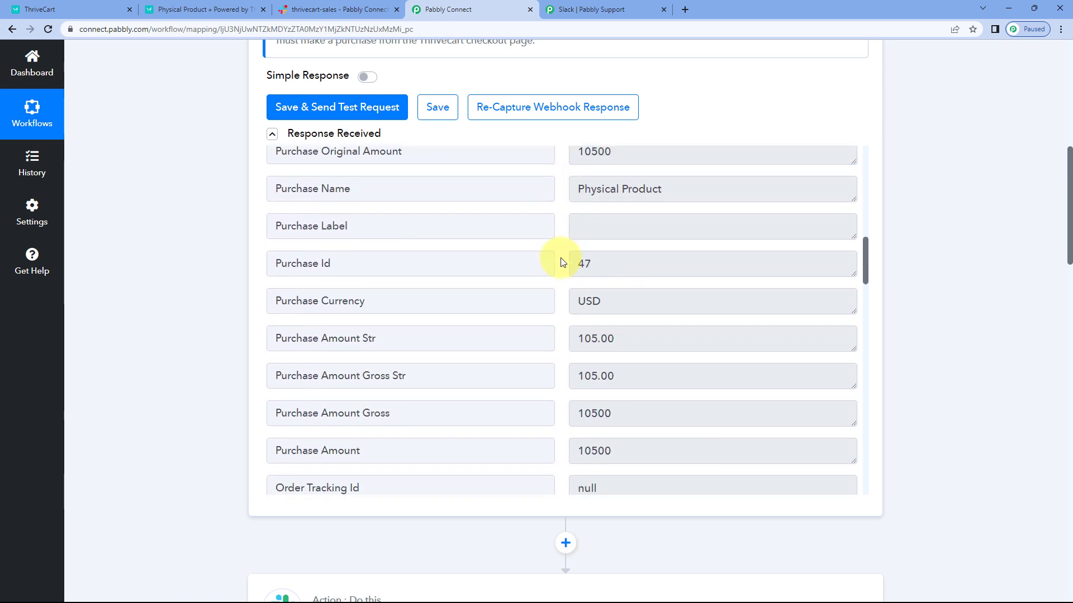
Step: Examine the customer name, email and contact number fields in the ThriveCart response, and recheck the Purchase Name field
{"action": "scroll", "coordinate": [562, 263], "scroll_direction": "down", "scroll_amount": 12}
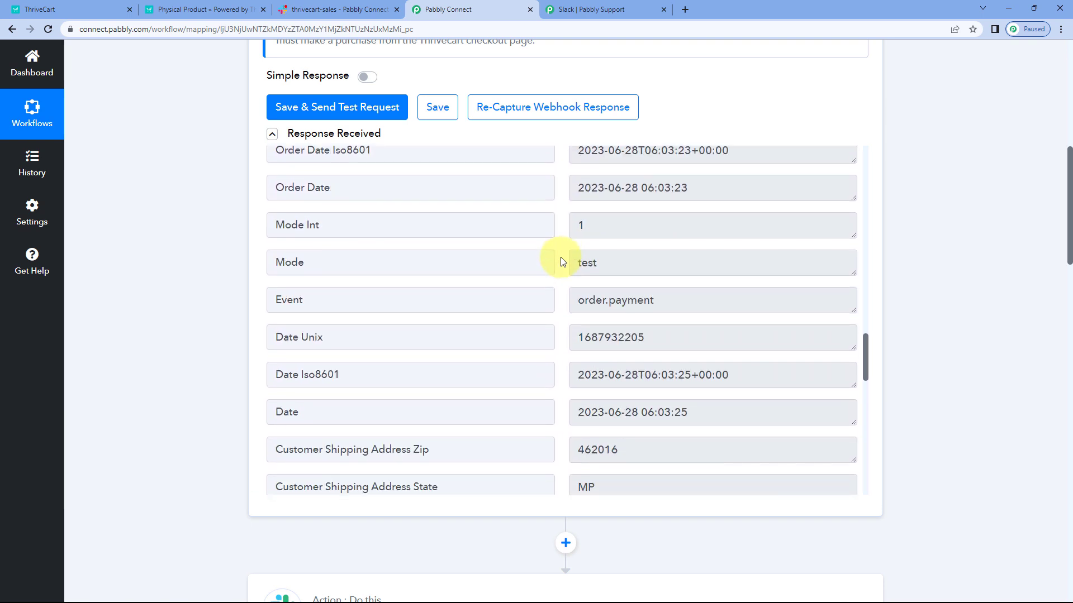
{"action": "scroll", "coordinate": [562, 261], "scroll_direction": "down", "scroll_amount": 9}
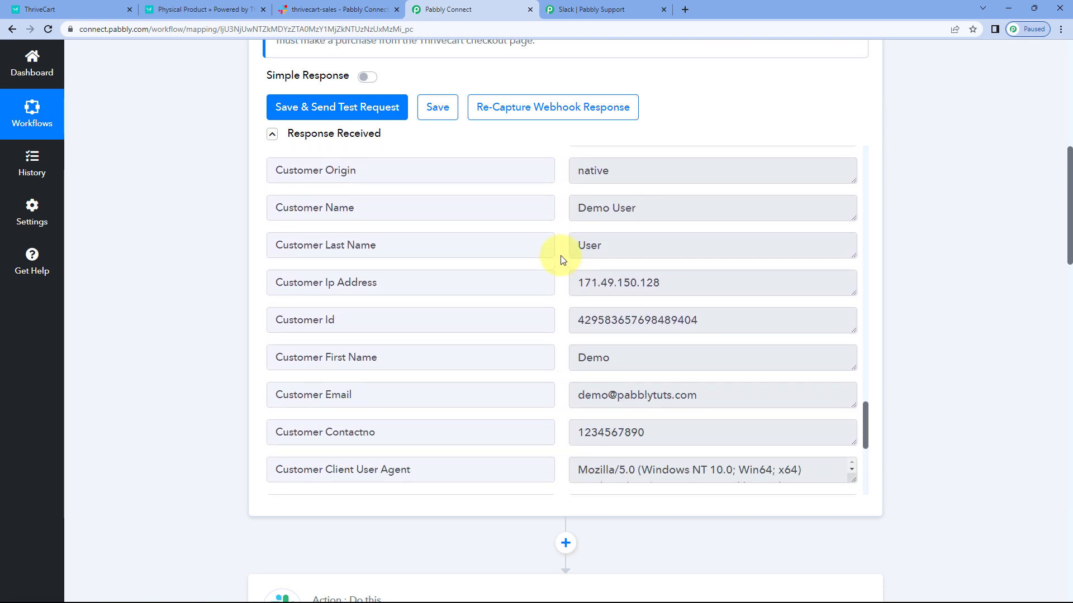
{"action": "scroll", "coordinate": [562, 261], "scroll_direction": "up", "scroll_amount": 2}
{"action": "left_click_drag", "start_coordinate": [641, 307], "coordinate": [558, 311]}
{"action": "scroll", "coordinate": [559, 311], "scroll_direction": "down", "scroll_amount": 2}
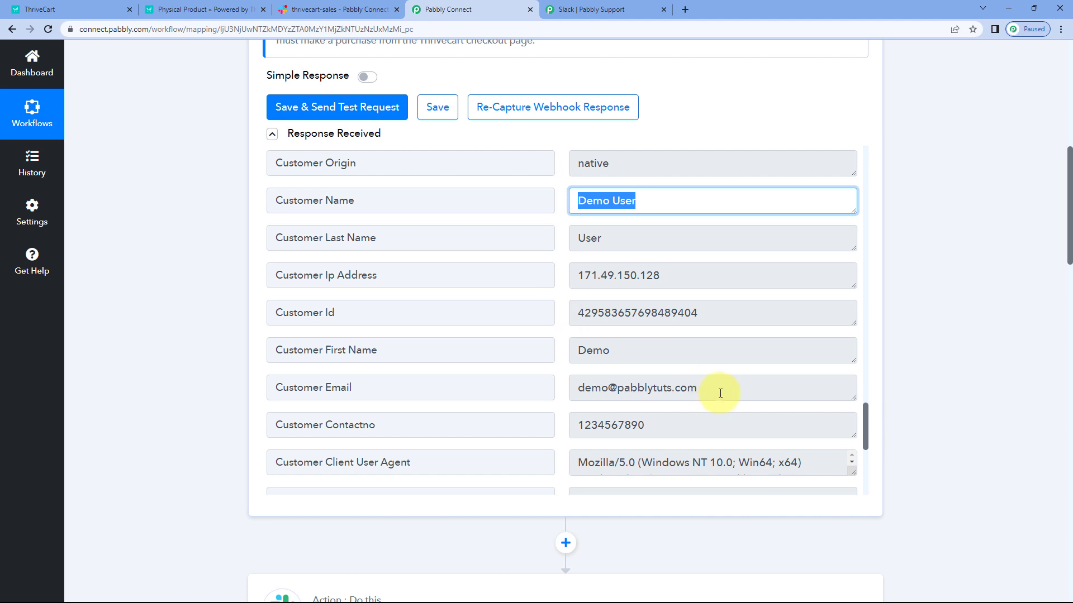
{"action": "left_click_drag", "start_coordinate": [720, 394], "coordinate": [570, 384]}
{"action": "left_click_drag", "start_coordinate": [678, 424], "coordinate": [567, 426]}
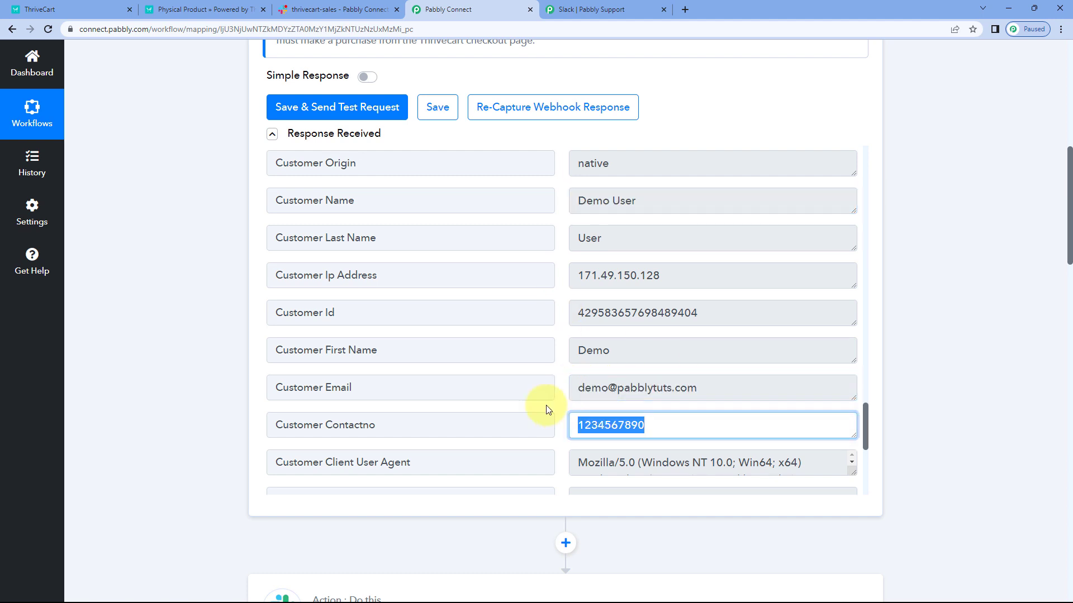
{"action": "left_click", "coordinate": [563, 381]}
{"action": "scroll", "coordinate": [574, 288], "scroll_direction": "up", "scroll_amount": 15}
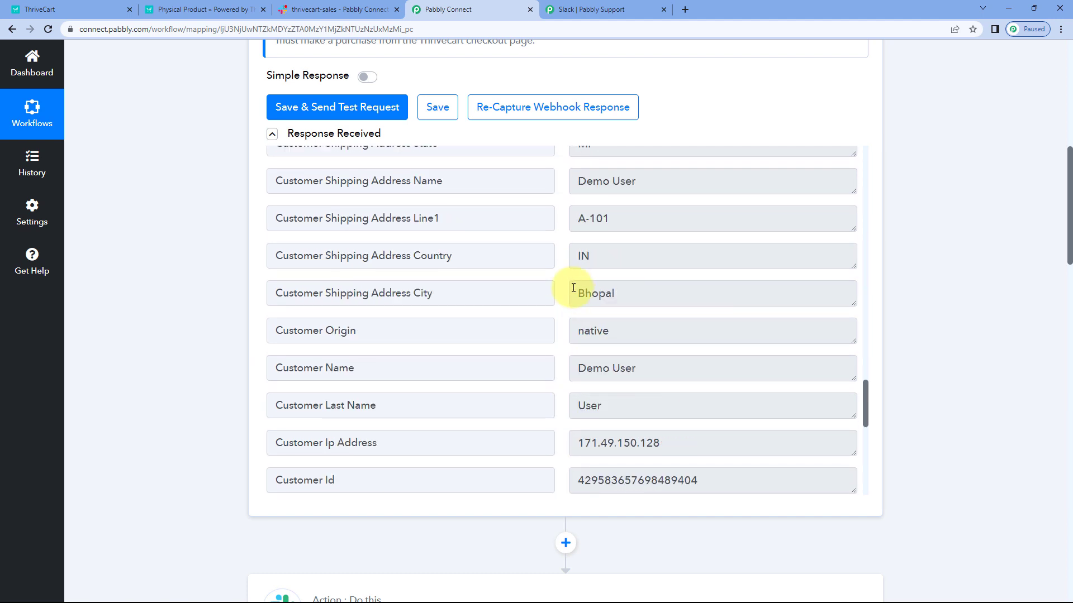
{"action": "scroll", "coordinate": [572, 266], "scroll_direction": "up", "scroll_amount": 7}
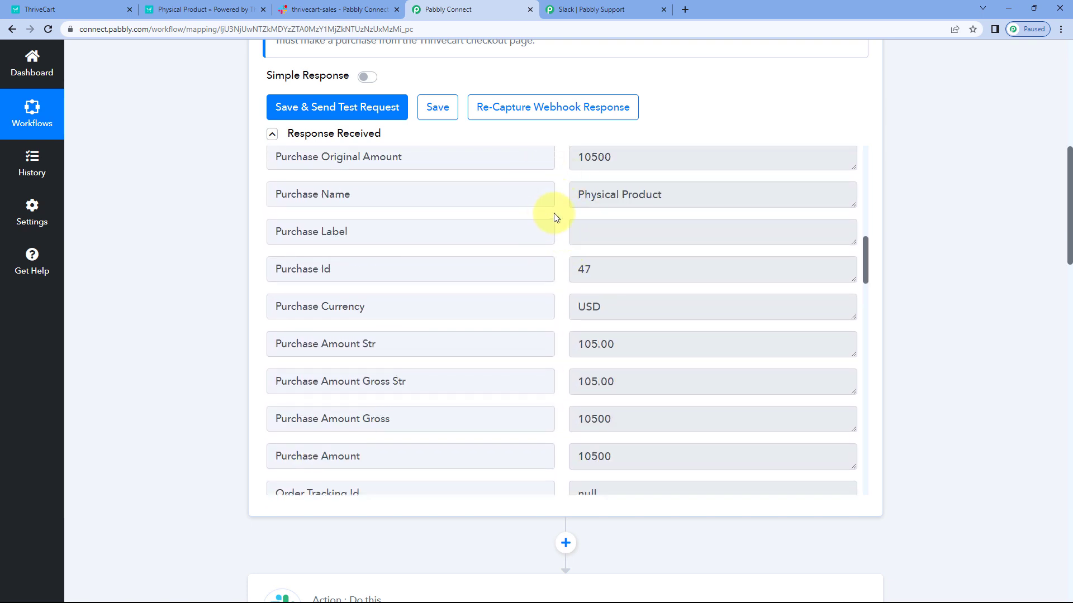
{"action": "left_click_drag", "start_coordinate": [576, 194], "coordinate": [690, 196]}
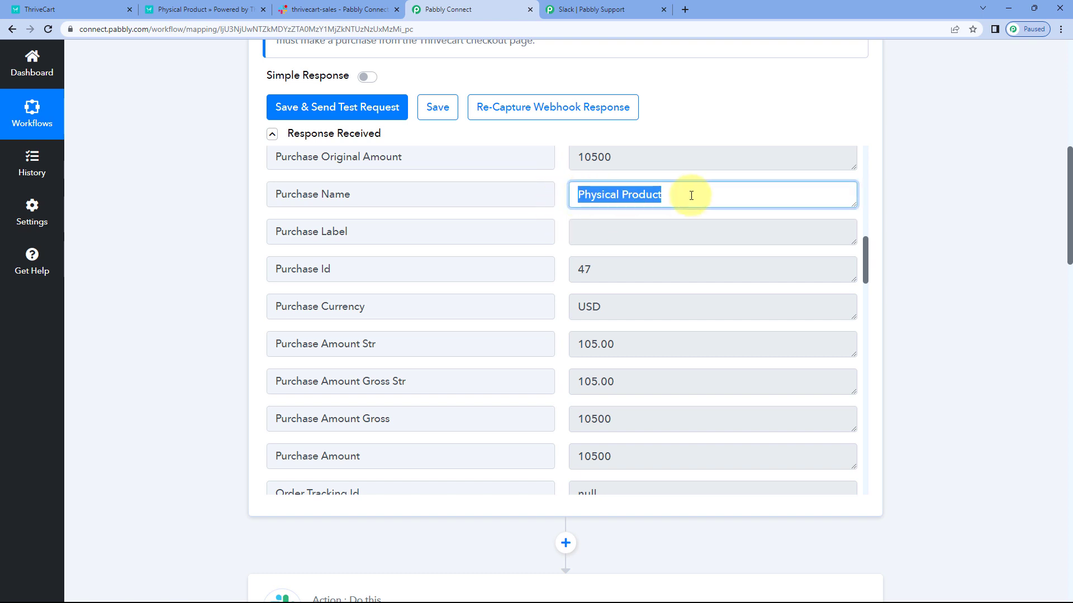
{"action": "left_click", "coordinate": [559, 193]}
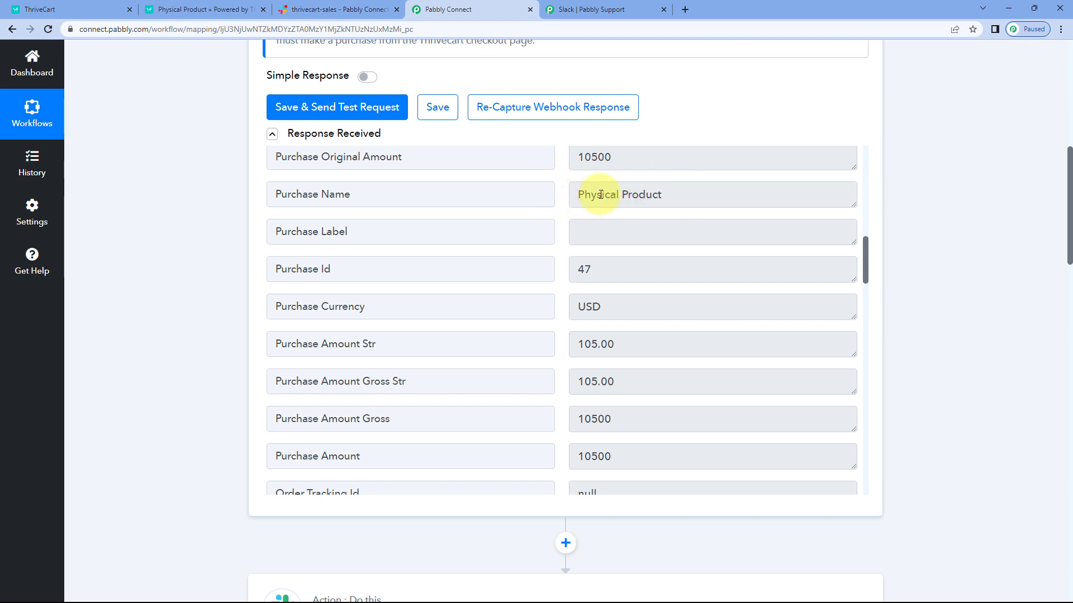
Step: Map the ThriveCart Purchase Name field after the Product Name: label in the Slack message
{"action": "scroll", "coordinate": [229, 239], "scroll_direction": "down", "scroll_amount": 10}
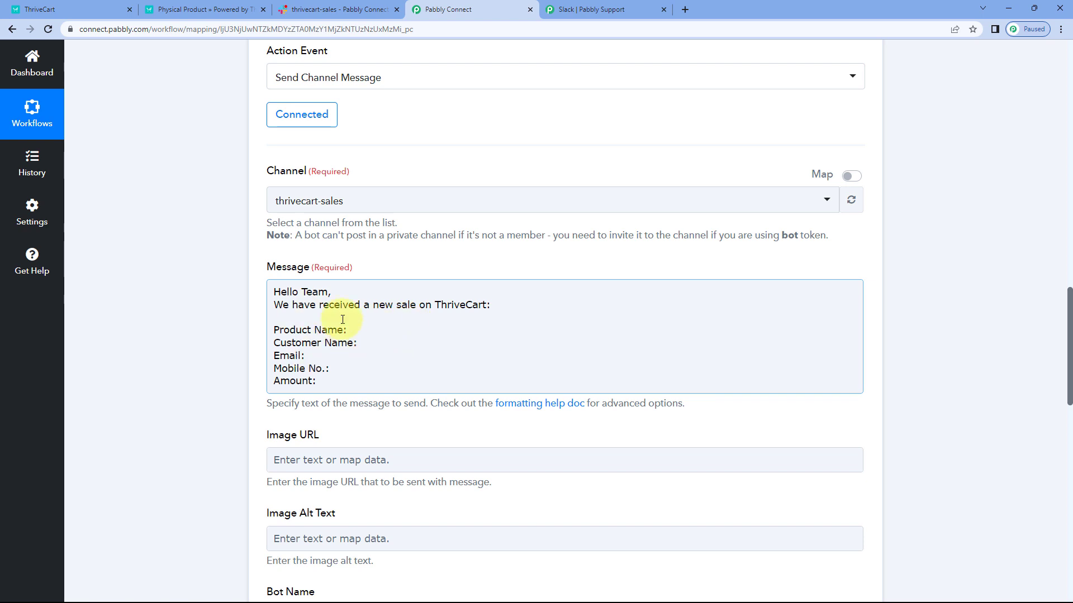
{"action": "left_click", "coordinate": [357, 329]}
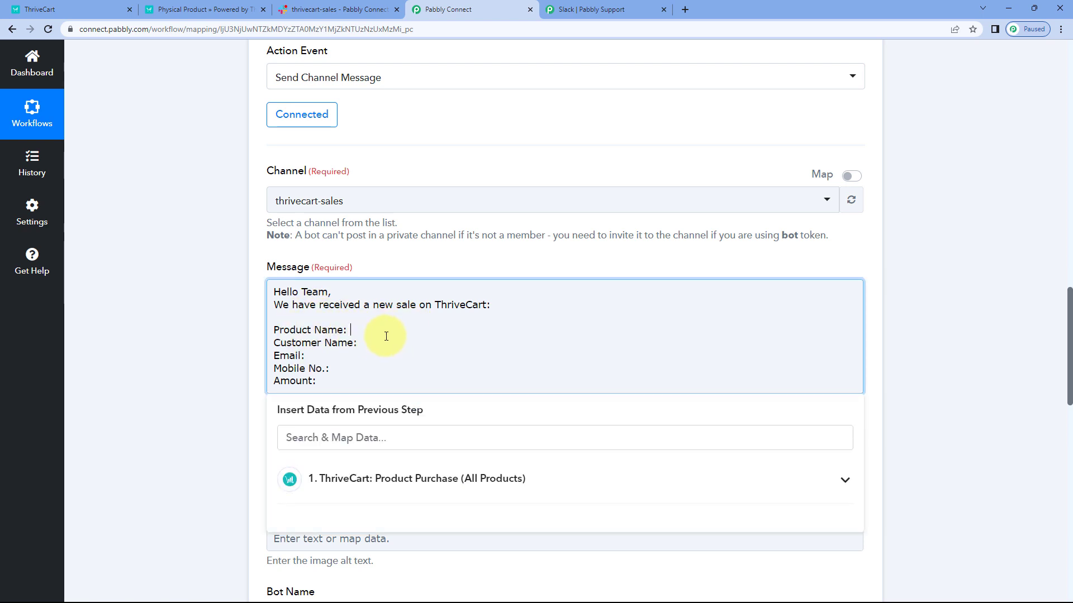
{"action": "scroll", "coordinate": [222, 327], "scroll_direction": "down", "scroll_amount": 2}
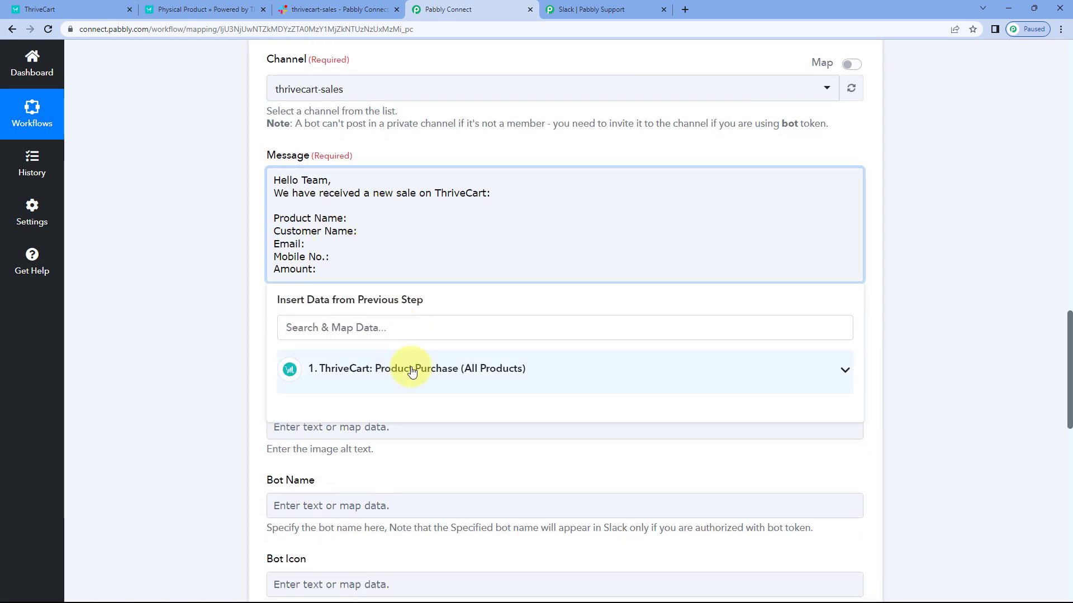
{"action": "left_click", "coordinate": [447, 368]}
{"action": "scroll", "coordinate": [232, 343], "scroll_direction": "down", "scroll_amount": 1}
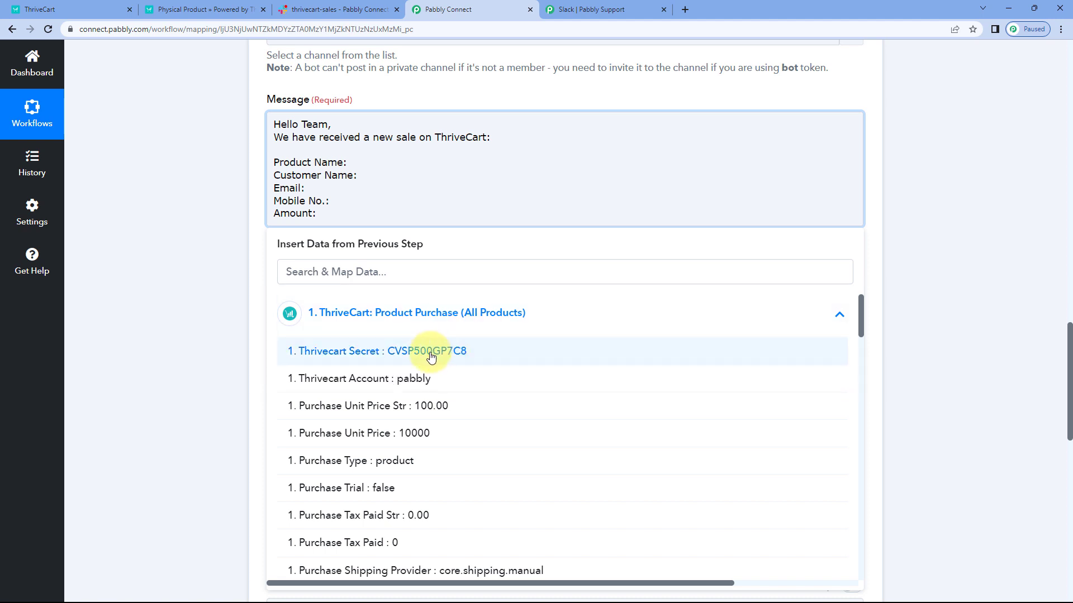
{"action": "scroll", "coordinate": [433, 357], "scroll_direction": "down", "scroll_amount": 1}
{"action": "scroll", "coordinate": [439, 350], "scroll_direction": "down", "scroll_amount": 3}
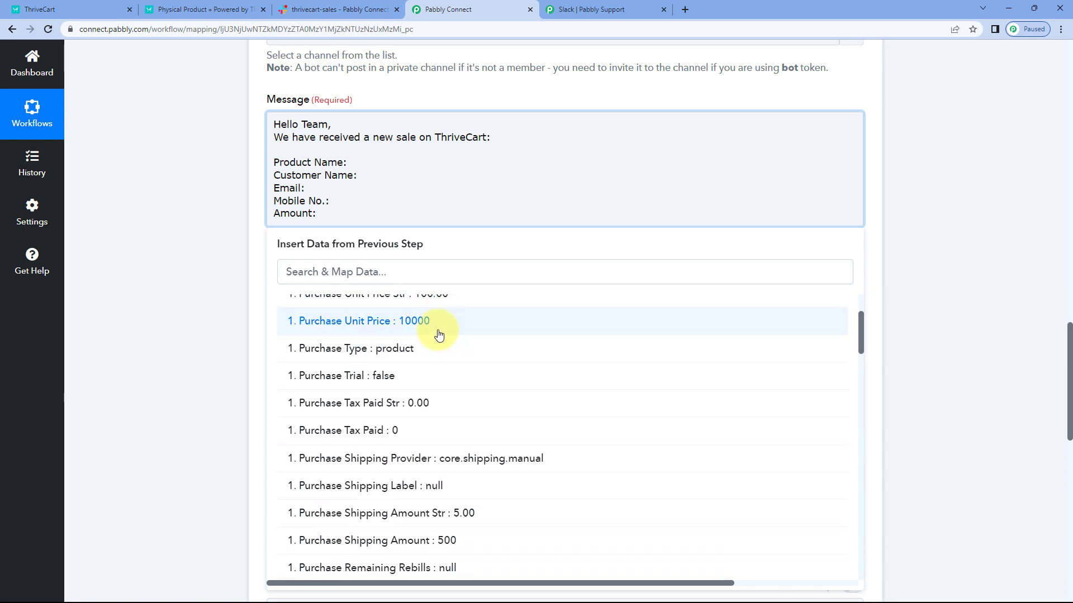
{"action": "scroll", "coordinate": [436, 338], "scroll_direction": "down", "scroll_amount": 3}
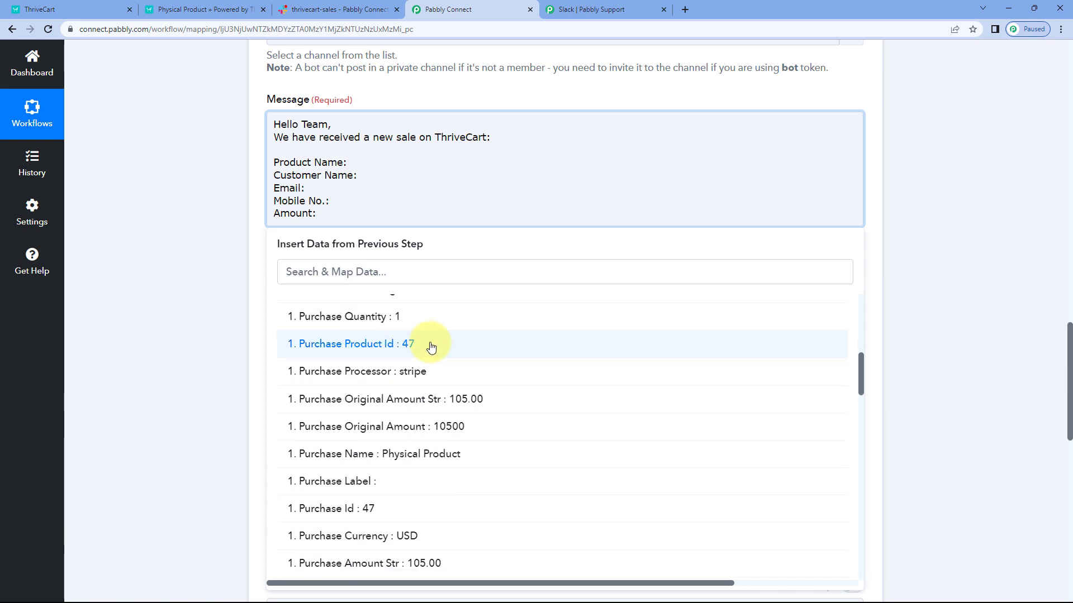
{"action": "scroll", "coordinate": [430, 360], "scroll_direction": "down", "scroll_amount": 2}
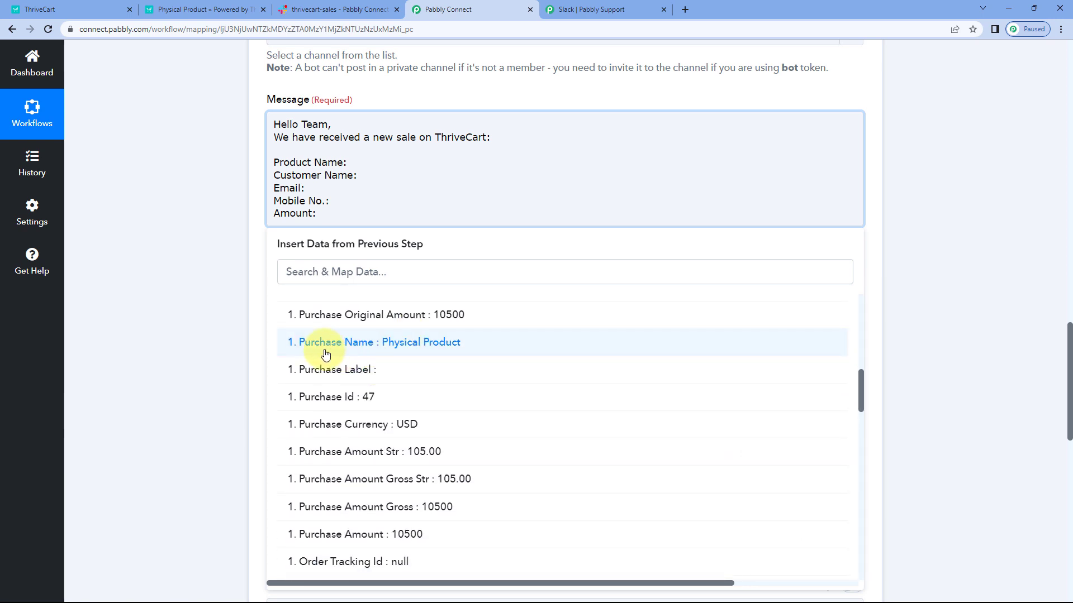
{"action": "left_click", "coordinate": [386, 347]}
{"action": "left_click", "coordinate": [210, 188]}
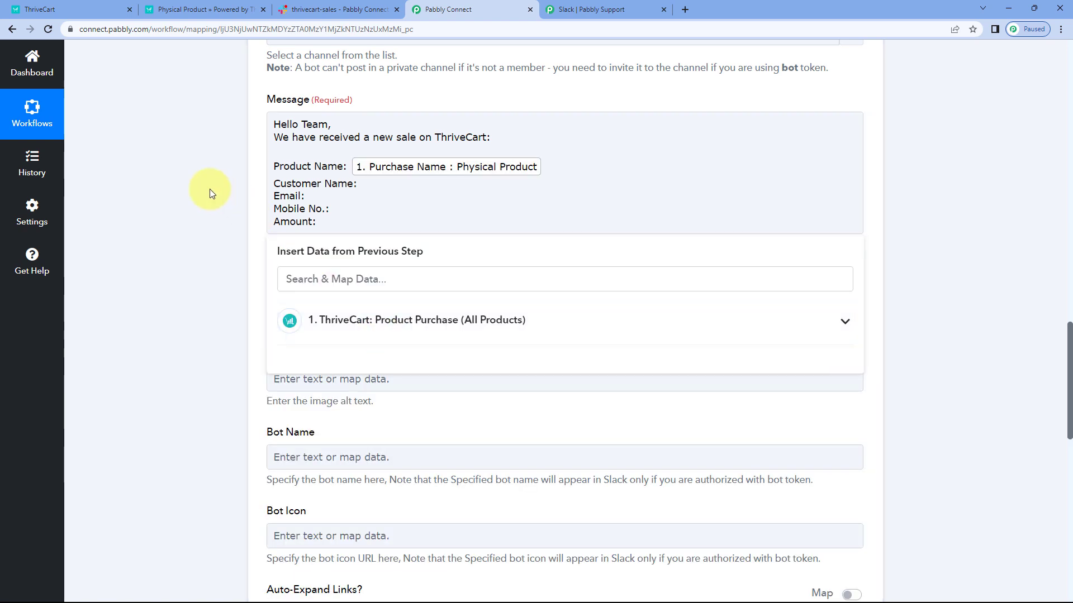
Step: Map the ThriveCart Customer Shipping Address Name field after the Customer Name: label in the Slack message
{"action": "left_click", "coordinate": [386, 198]}
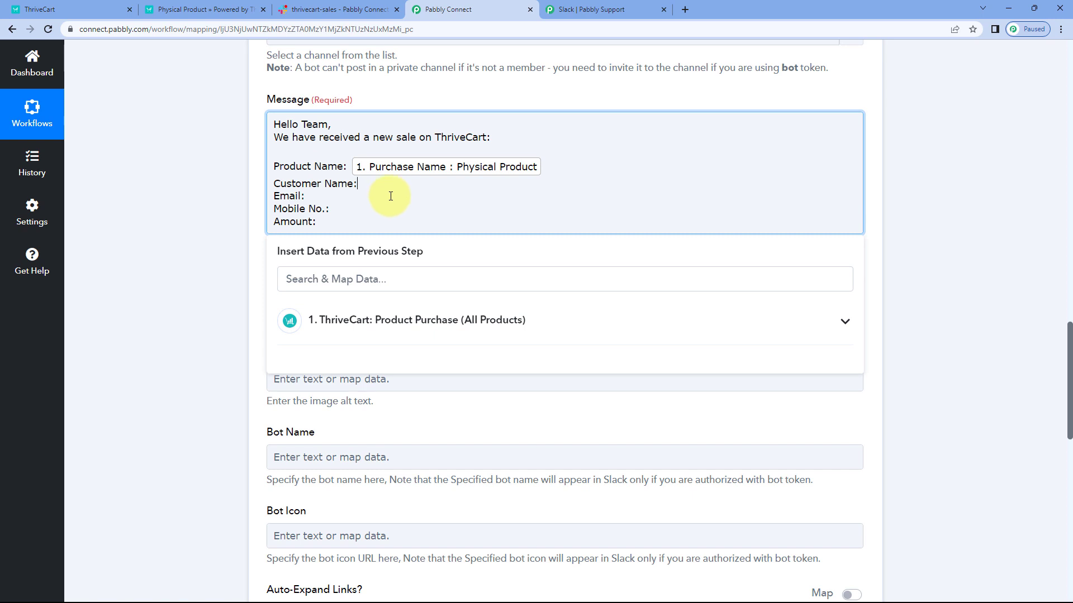
{"action": "left_click", "coordinate": [390, 319]}
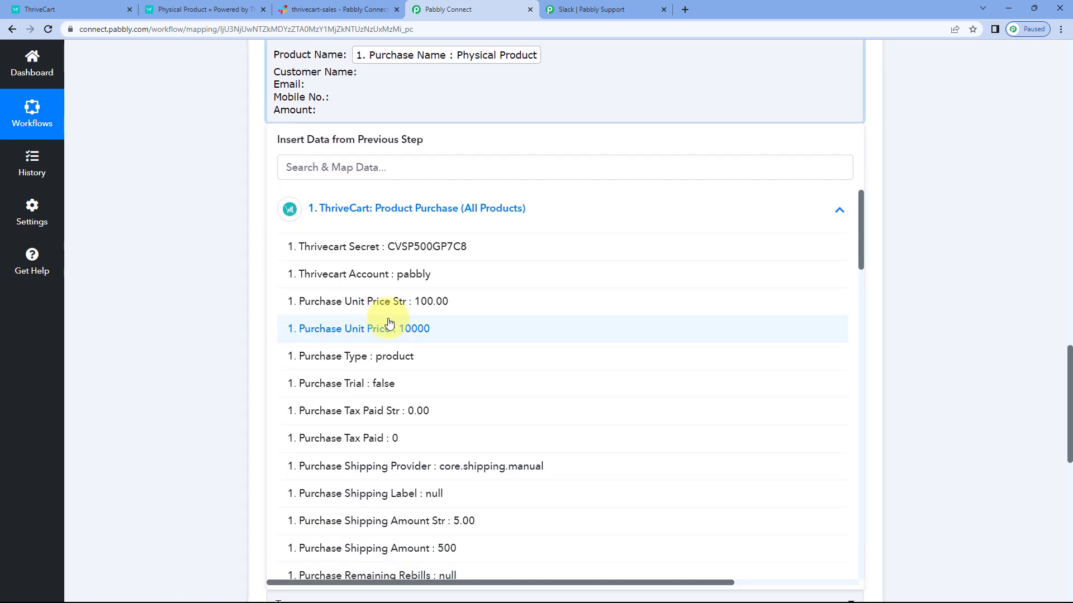
{"action": "scroll", "coordinate": [389, 324], "scroll_direction": "down", "scroll_amount": 10}
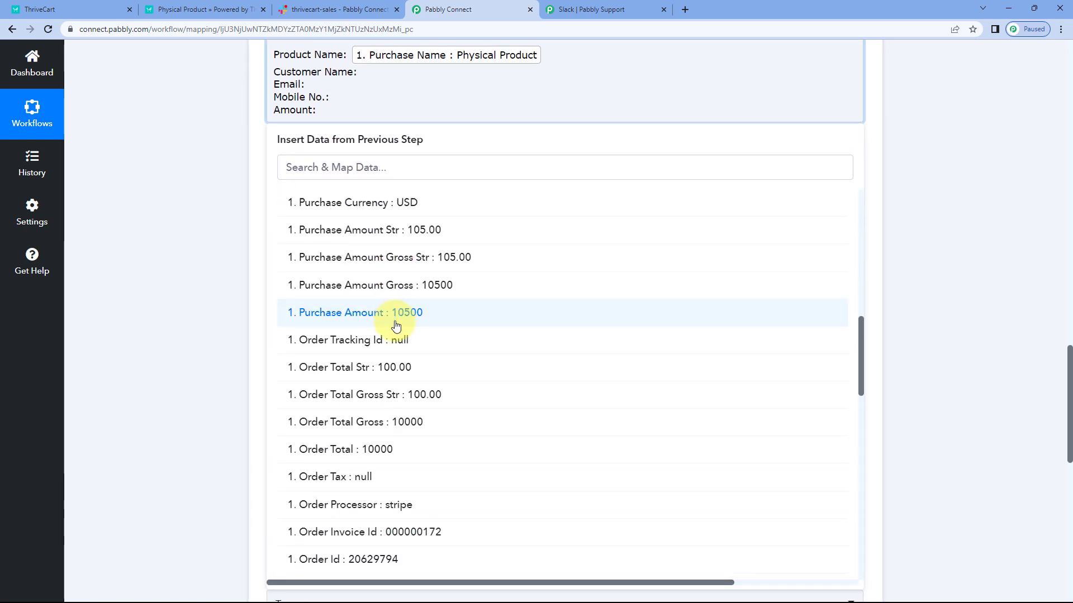
{"action": "scroll", "coordinate": [395, 325], "scroll_direction": "down", "scroll_amount": 8}
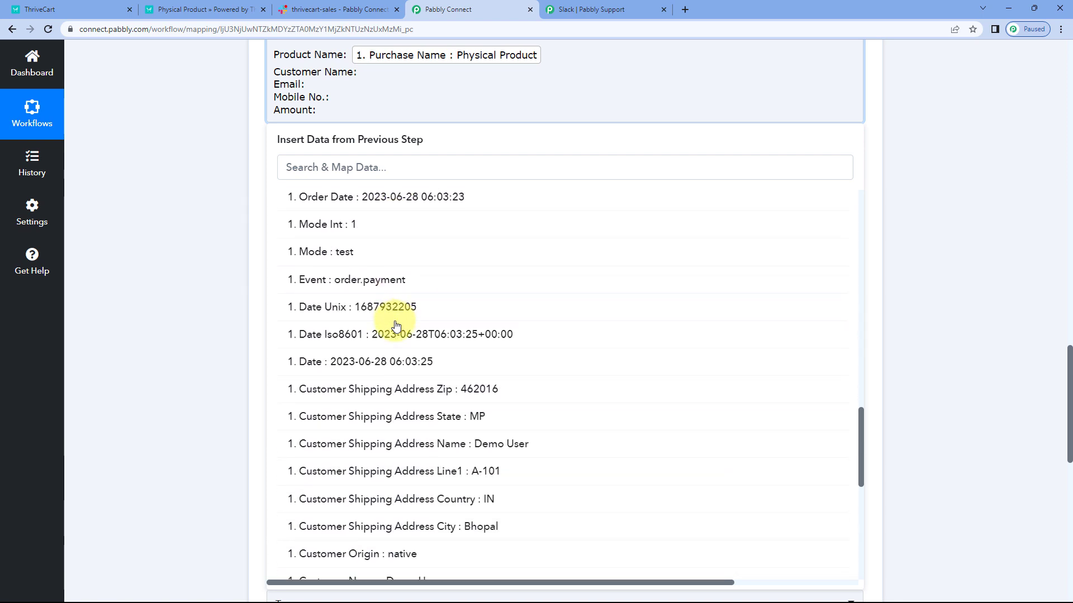
{"action": "scroll", "coordinate": [396, 325], "scroll_direction": "down", "scroll_amount": 3}
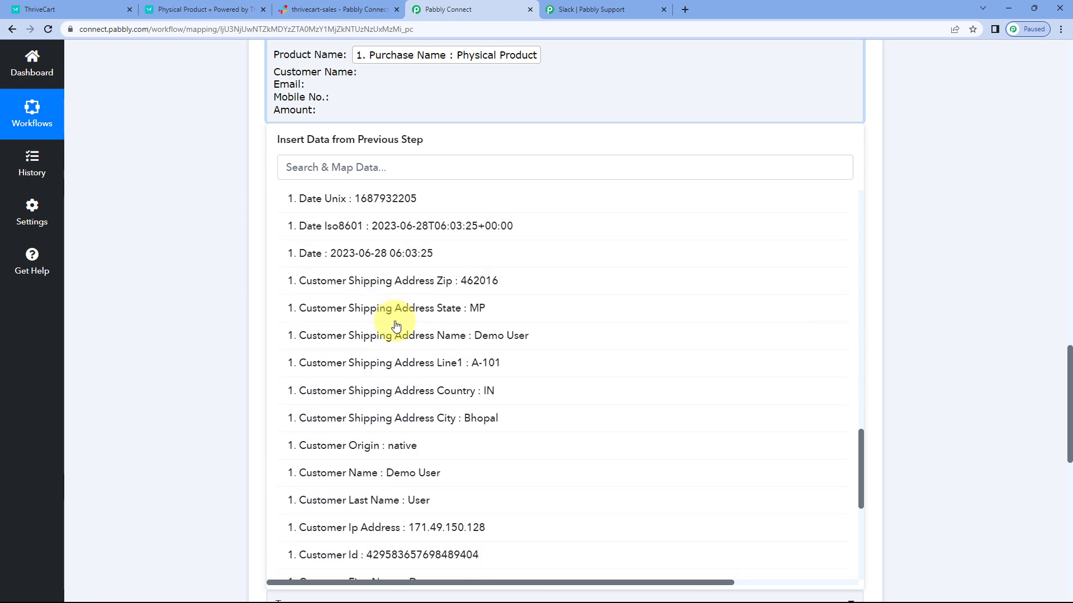
{"action": "left_click", "coordinate": [432, 334]}
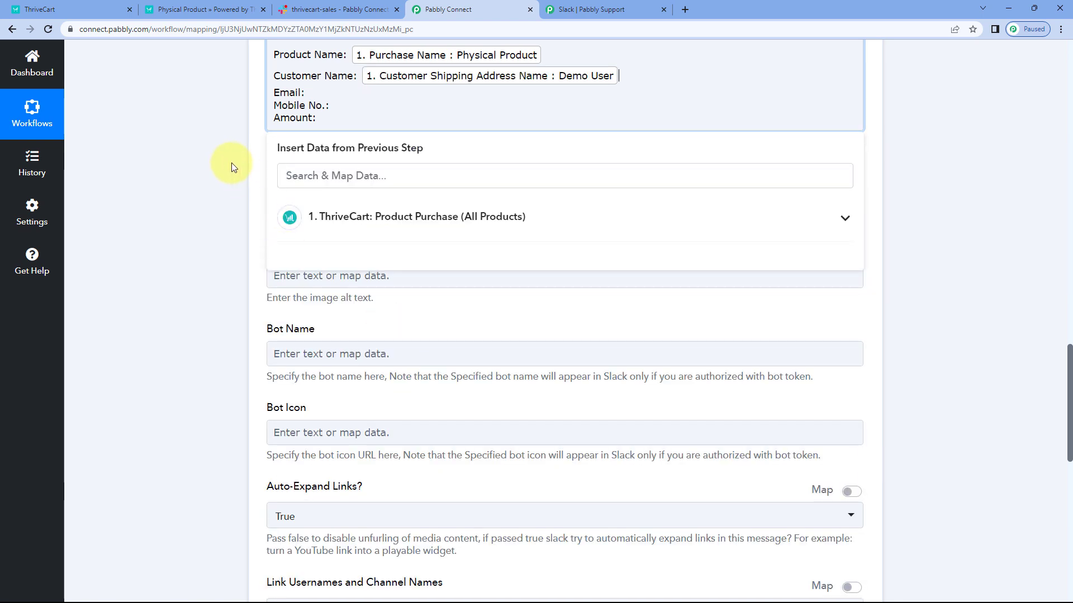
Step: Search the ThriveCart data for "Em" and map the Customer Email field after the Email: label
{"action": "left_click", "coordinate": [337, 92]}
{"action": "left_click", "coordinate": [301, 176]}
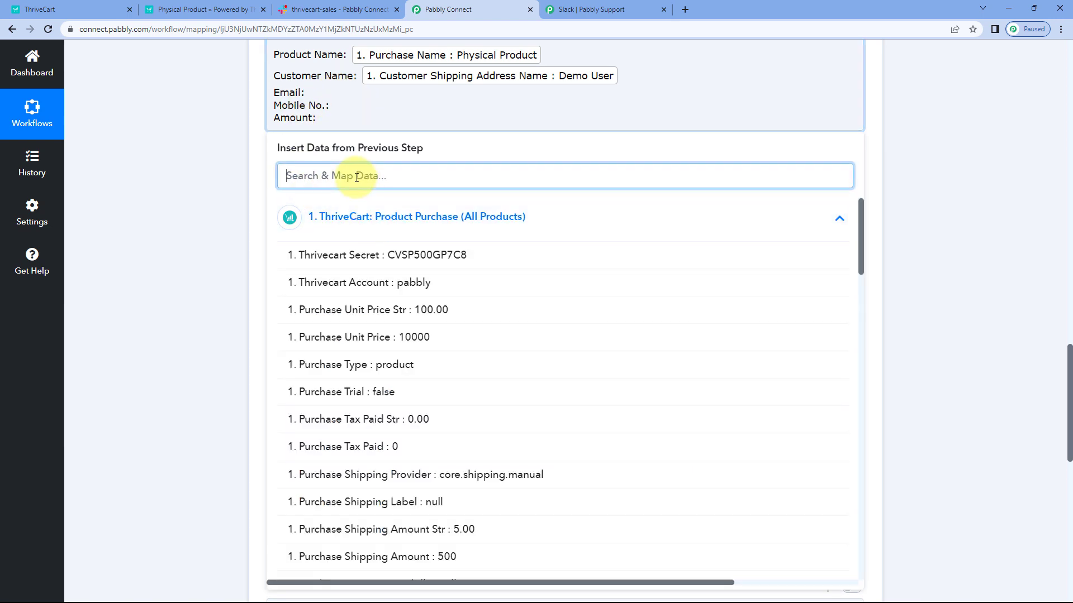
{"action": "type", "text": "Em"}
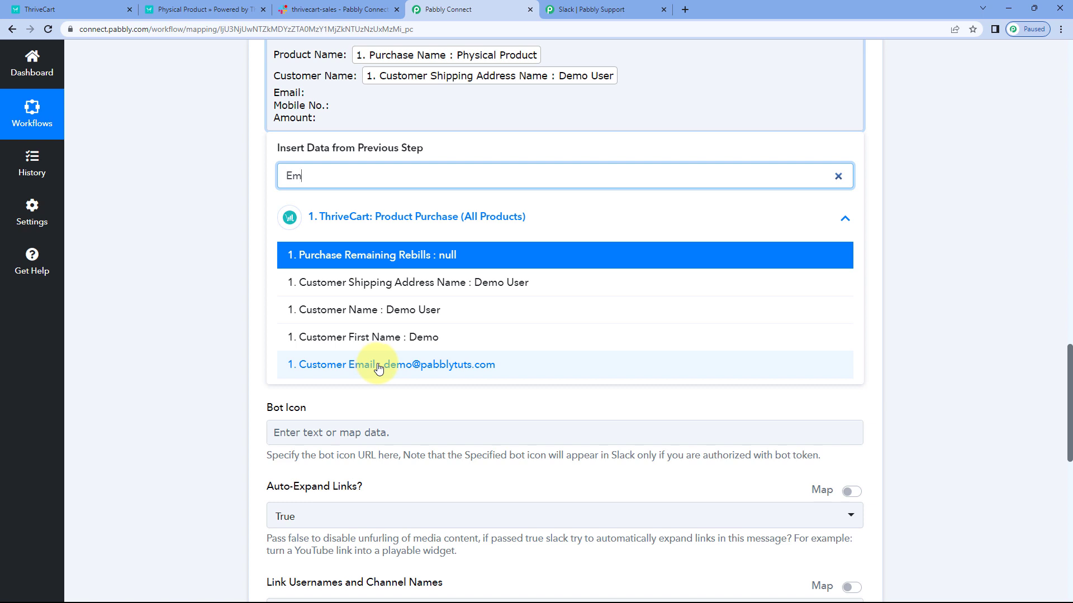
{"action": "left_click", "coordinate": [442, 366]}
Step: Search the ThriveCart data for "con" and map the Customer Contactno field after the Mobile No.: label
{"action": "left_click", "coordinate": [358, 114]}
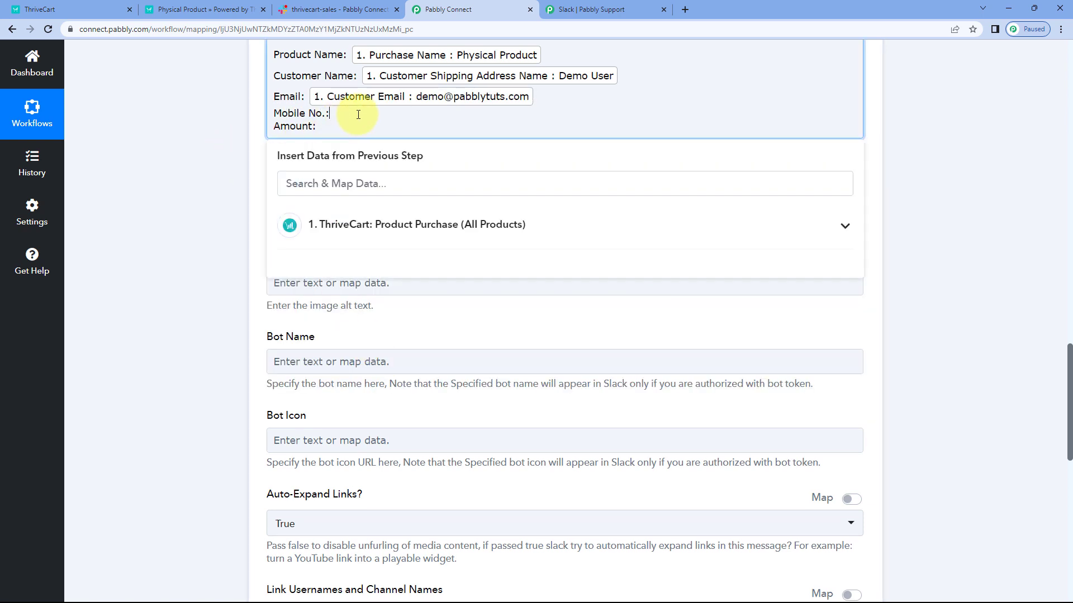
{"action": "left_click", "coordinate": [356, 224]}
{"action": "left_click", "coordinate": [366, 184]}
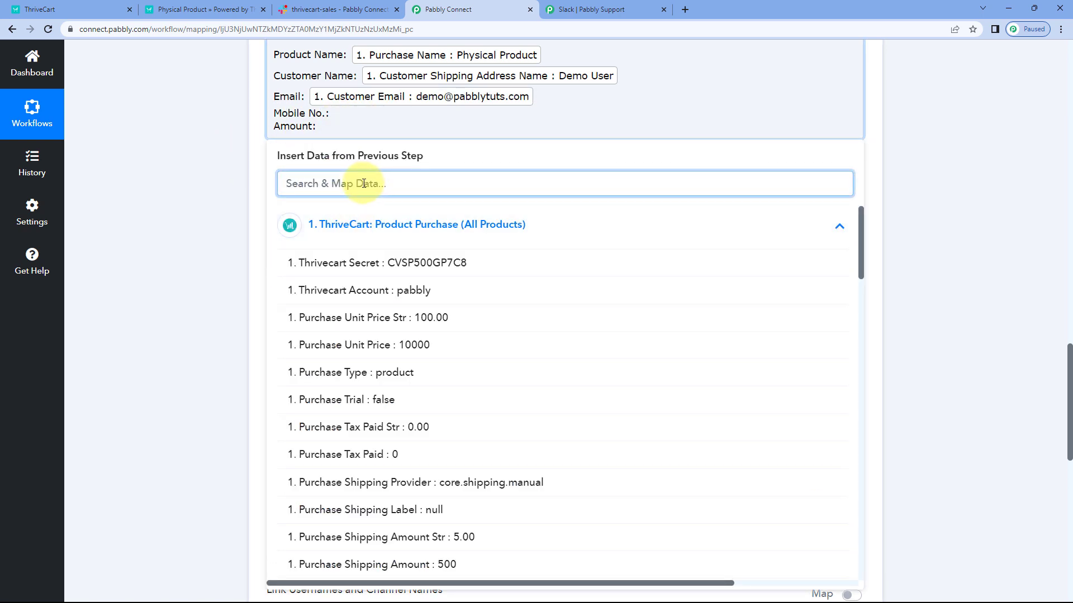
{"action": "type", "text": "con"}
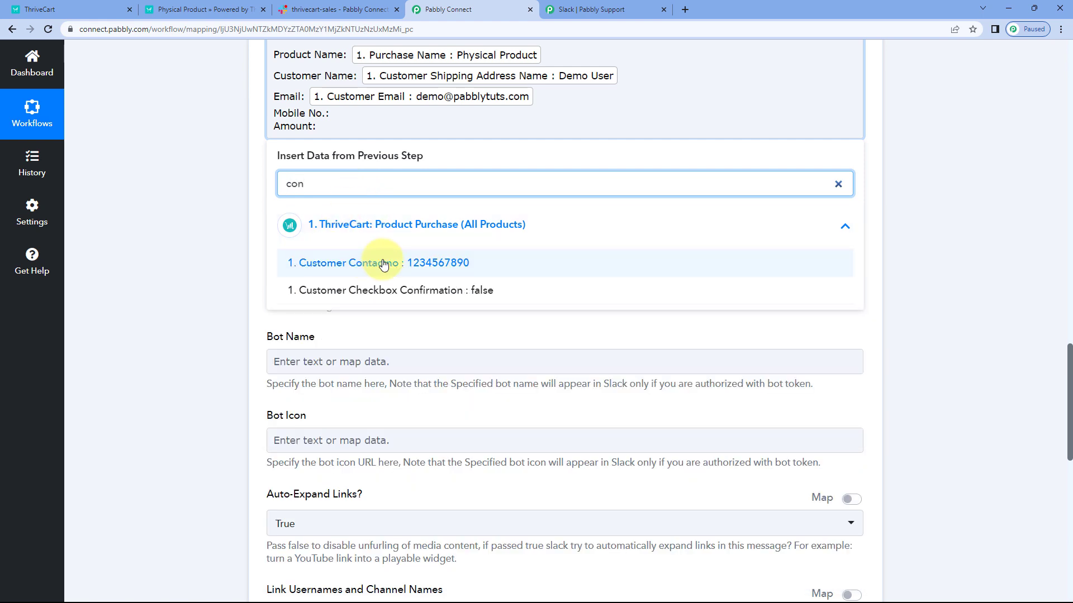
{"action": "left_click", "coordinate": [346, 266]}
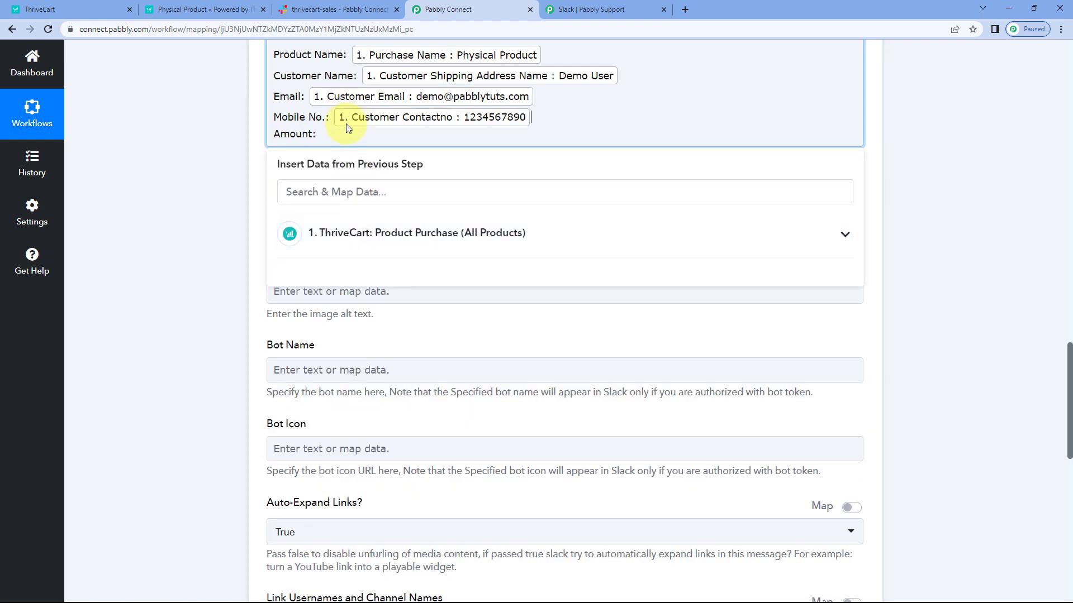
Step: Map the ThriveCart Purchase Amount Str field after the Amount: label in the Slack message
{"action": "left_click", "coordinate": [324, 233]}
{"action": "scroll", "coordinate": [392, 224], "scroll_direction": "down", "scroll_amount": 4}
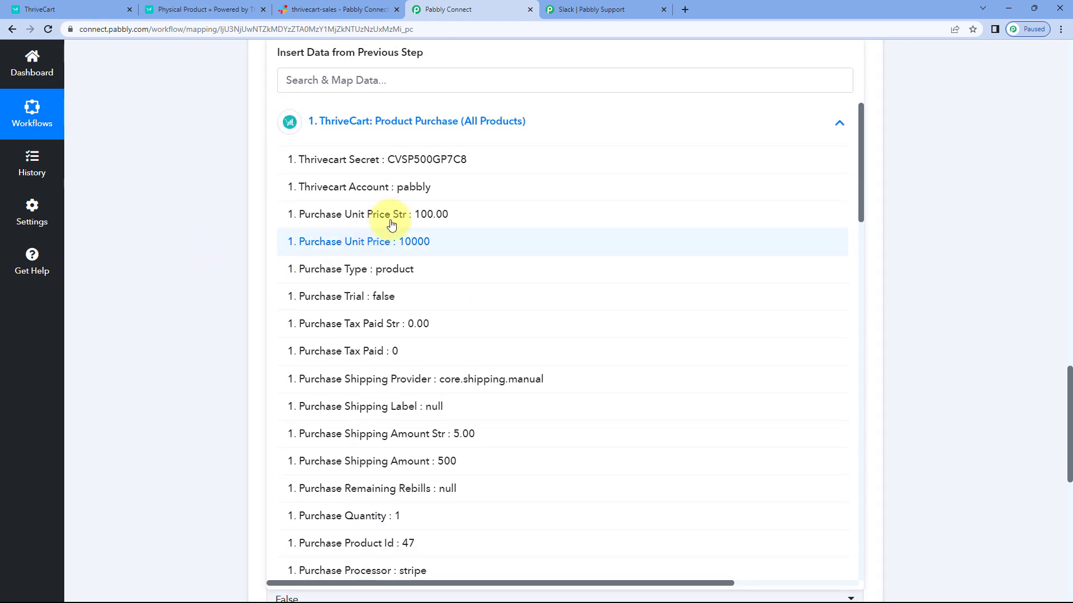
{"action": "scroll", "coordinate": [402, 223], "scroll_direction": "down", "scroll_amount": 5}
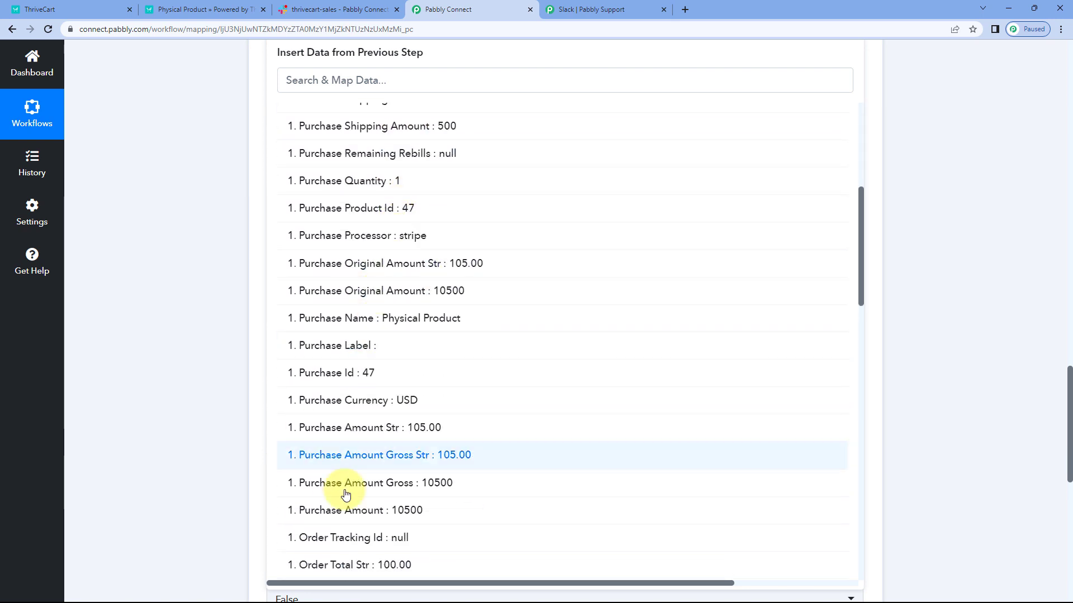
{"action": "left_click", "coordinate": [396, 438]}
{"action": "scroll", "coordinate": [189, 242], "scroll_direction": "up", "scroll_amount": 5}
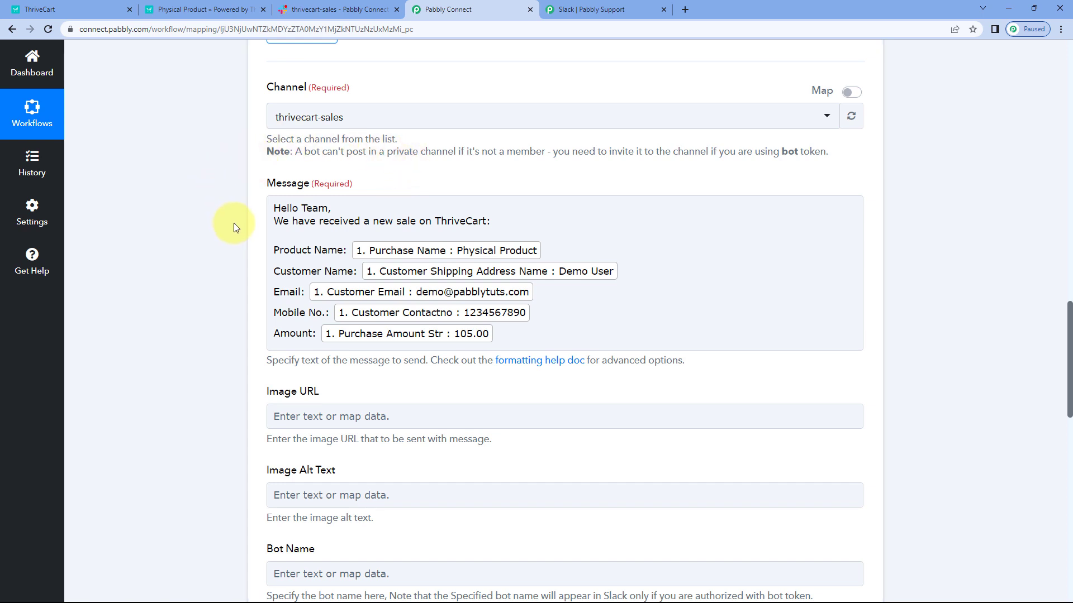
{"action": "left_click", "coordinate": [492, 211]}
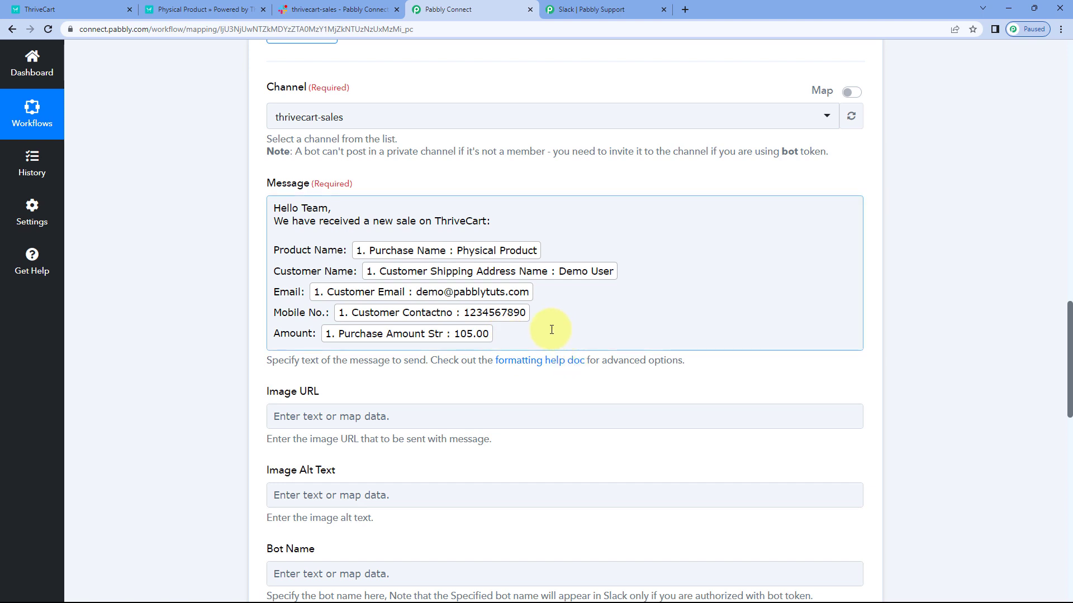
{"action": "left_click", "coordinate": [235, 261]}
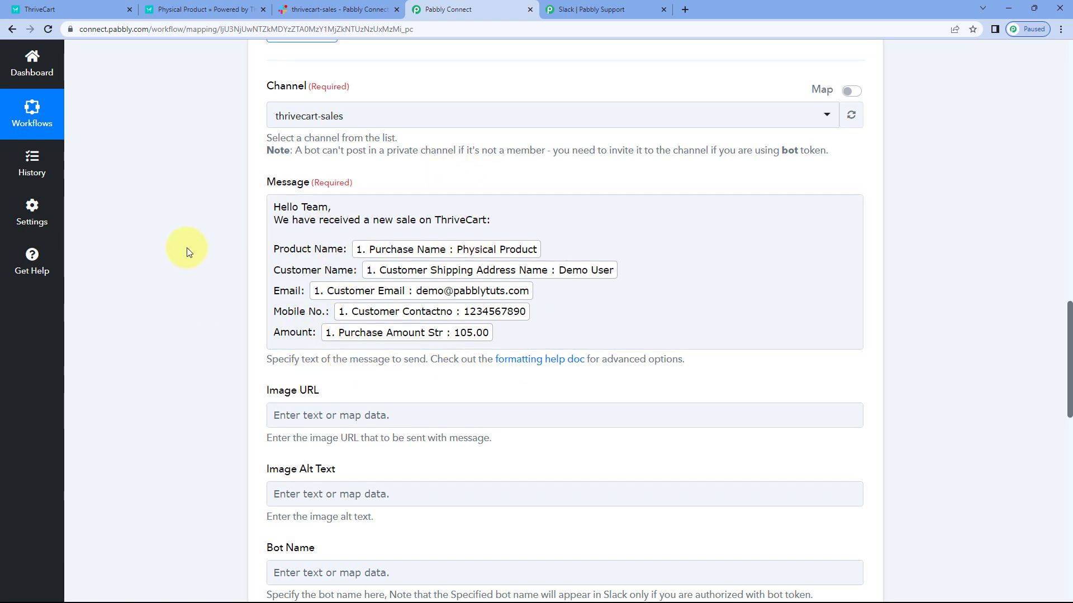
Step: Review the optional image, bot name and bot icon fields, comparing them with the sender's name and icon in the thrivecart-sales Slack channel
{"action": "scroll", "coordinate": [213, 225], "scroll_direction": "down", "scroll_amount": 3}
{"action": "scroll", "coordinate": [214, 223], "scroll_direction": "down", "scroll_amount": 3}
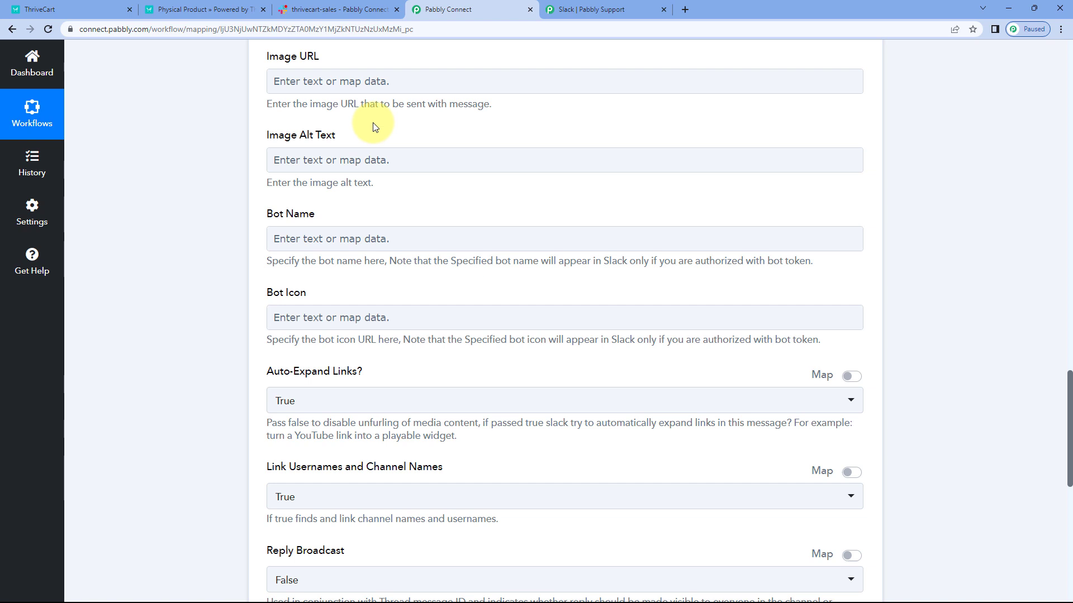
{"action": "scroll", "coordinate": [373, 126], "scroll_direction": "down", "scroll_amount": 2}
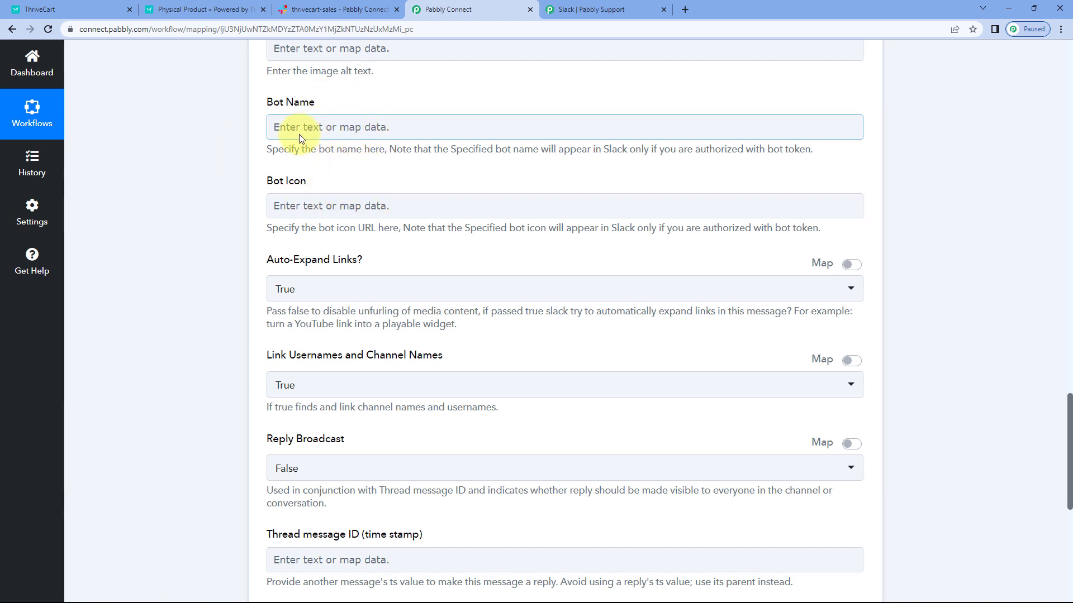
{"action": "left_click", "coordinate": [336, 10]}
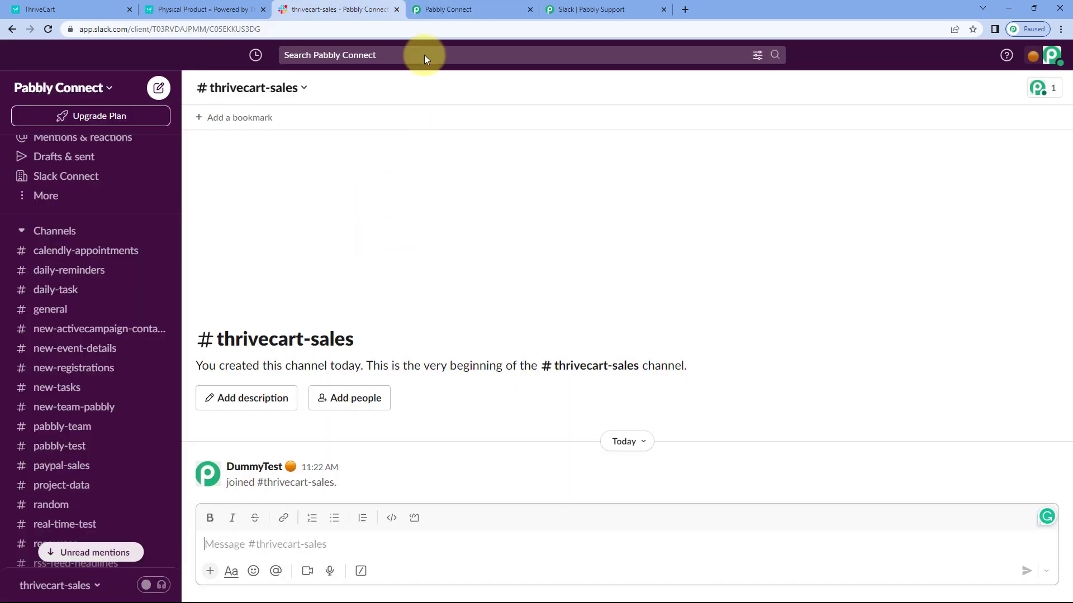
{"action": "left_click", "coordinate": [475, 8]}
{"action": "left_click", "coordinate": [347, 10]}
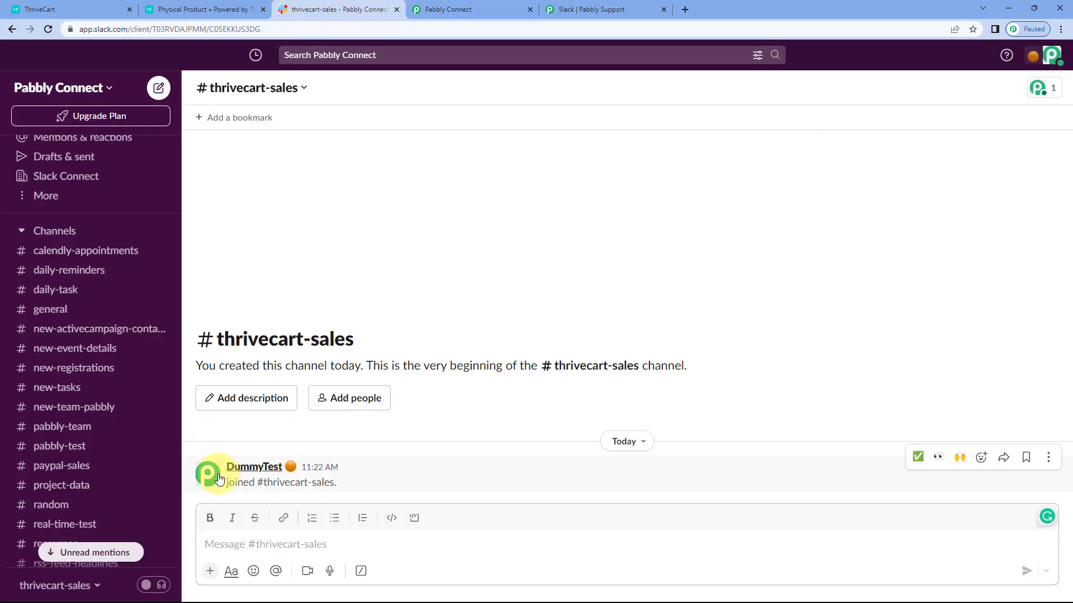
{"action": "left_click", "coordinate": [471, 8]}
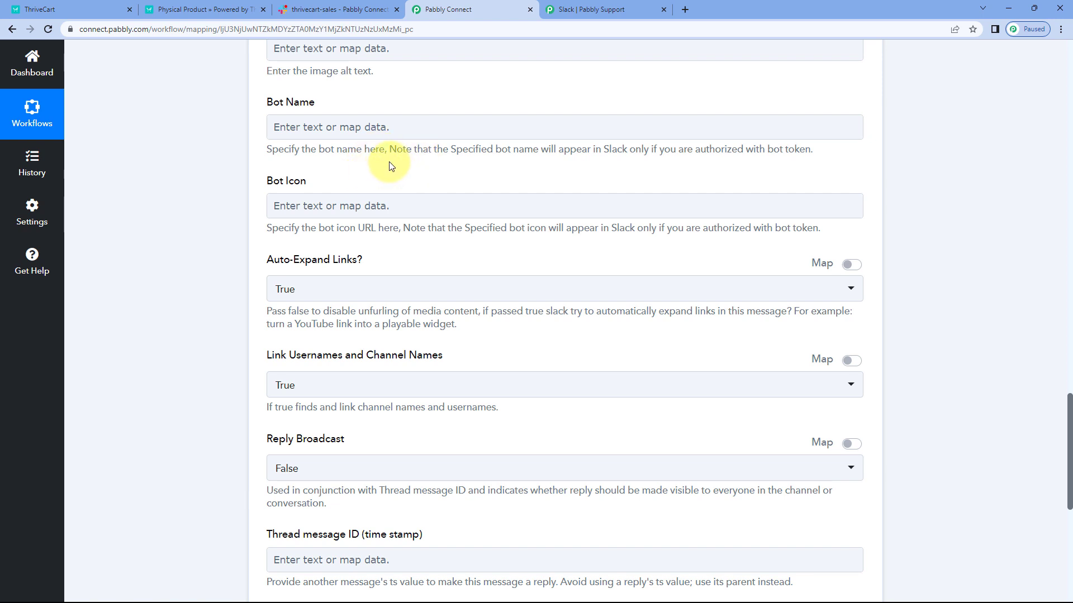
{"action": "left_click", "coordinate": [378, 208]}
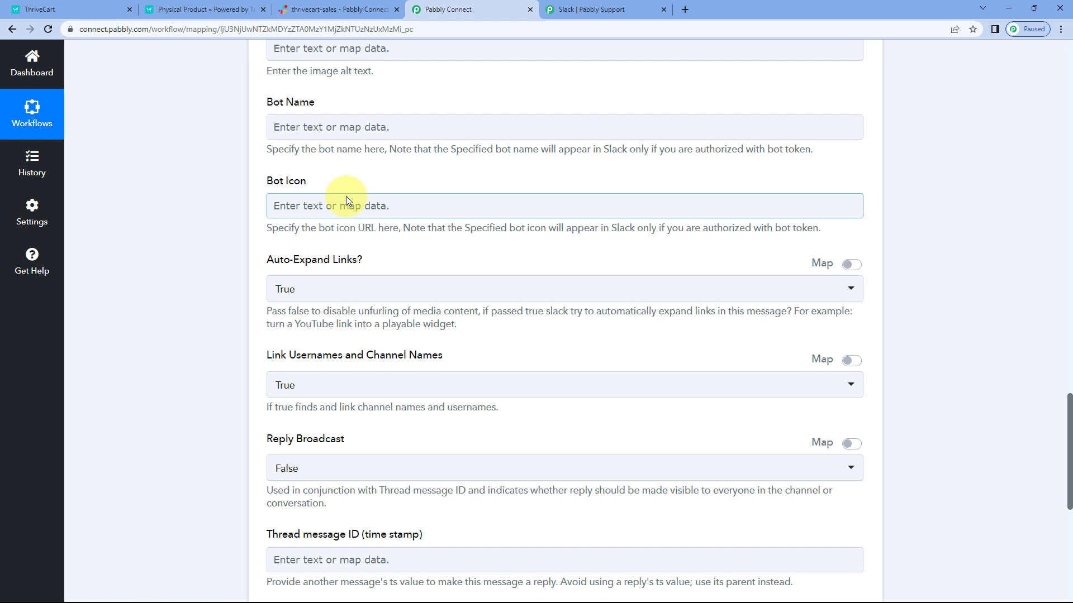
Step: Save the Slack Send Channel Message action and send a test request, leaving the remaining optional fields at their defaults
{"action": "scroll", "coordinate": [256, 199], "scroll_direction": "down", "scroll_amount": 3}
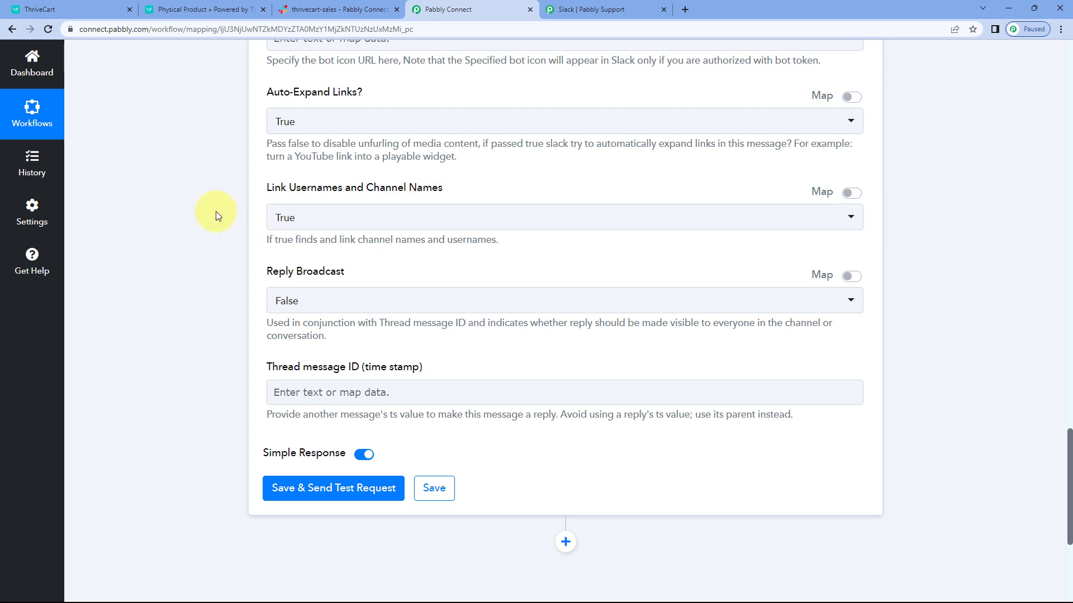
{"action": "scroll", "coordinate": [224, 207], "scroll_direction": "down", "scroll_amount": 4}
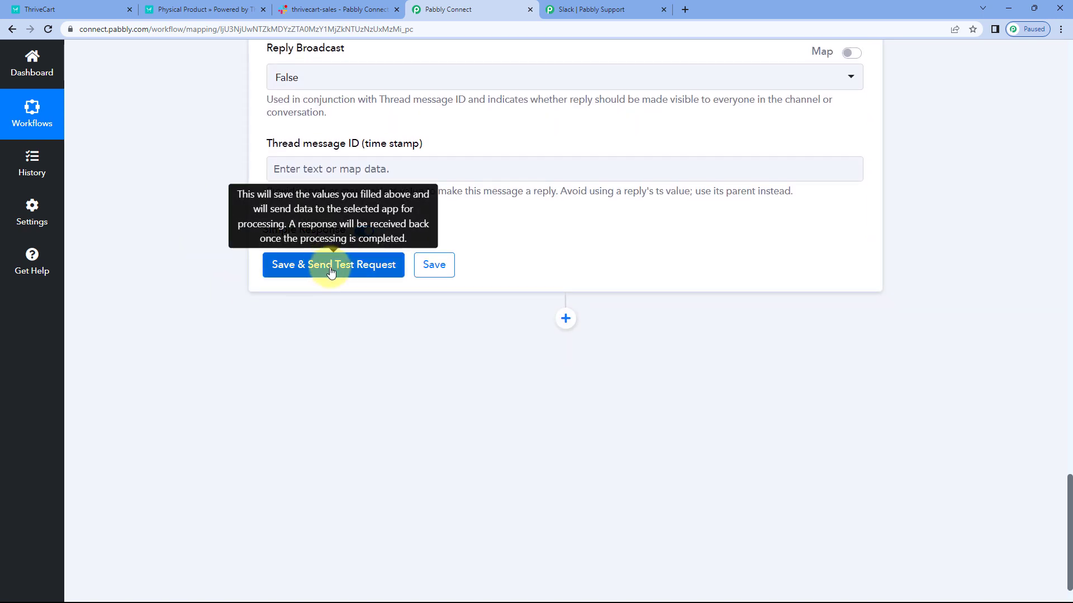
{"action": "left_click", "coordinate": [330, 268]}
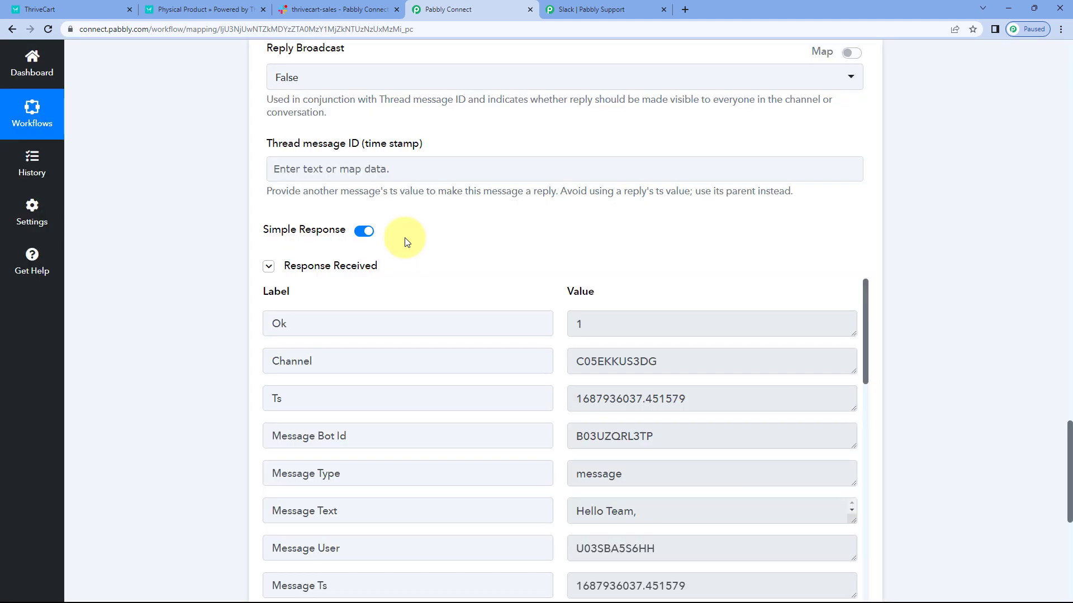
{"action": "scroll", "coordinate": [405, 242], "scroll_direction": "down", "scroll_amount": 2}
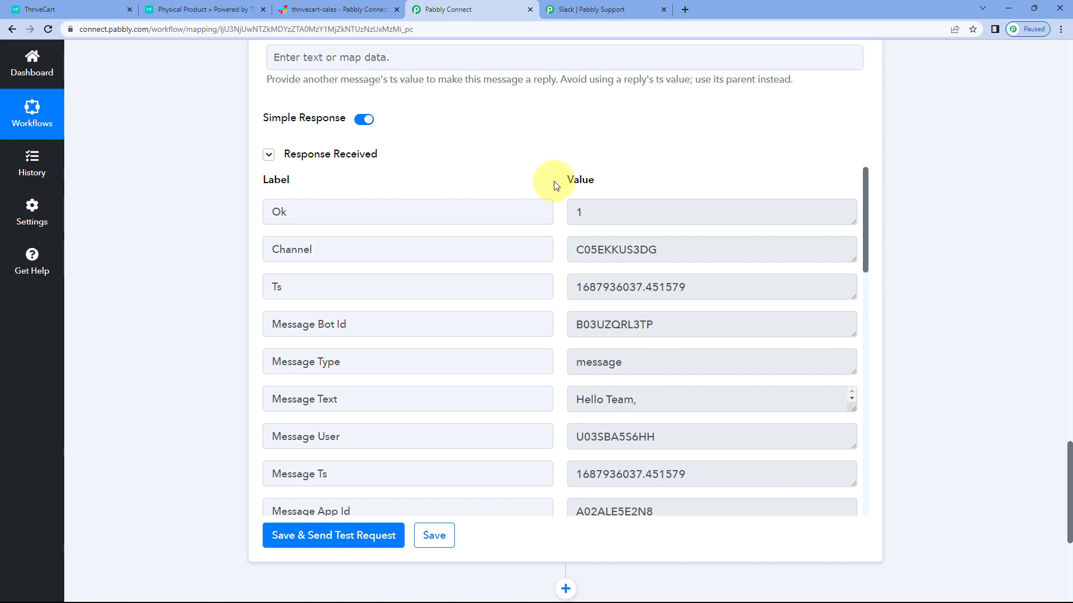
Step: Compare the test message in the thrivecart-sales Slack channel with the mapped message fields and the ThriveCart order confirmation
{"action": "scroll", "coordinate": [553, 170], "scroll_direction": "up", "scroll_amount": 4}
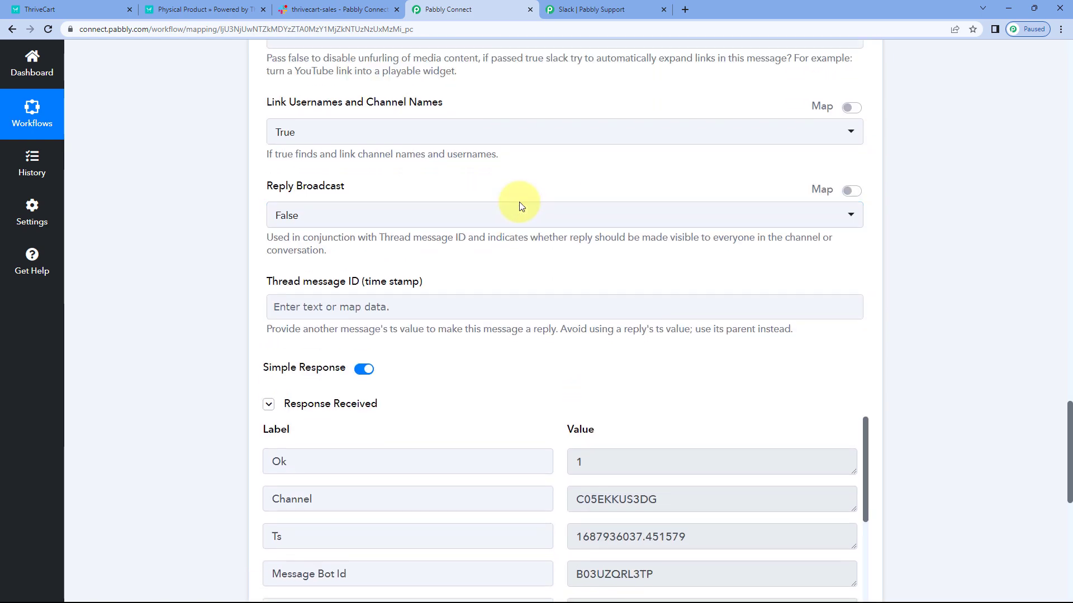
{"action": "scroll", "coordinate": [519, 206], "scroll_direction": "up", "scroll_amount": 10}
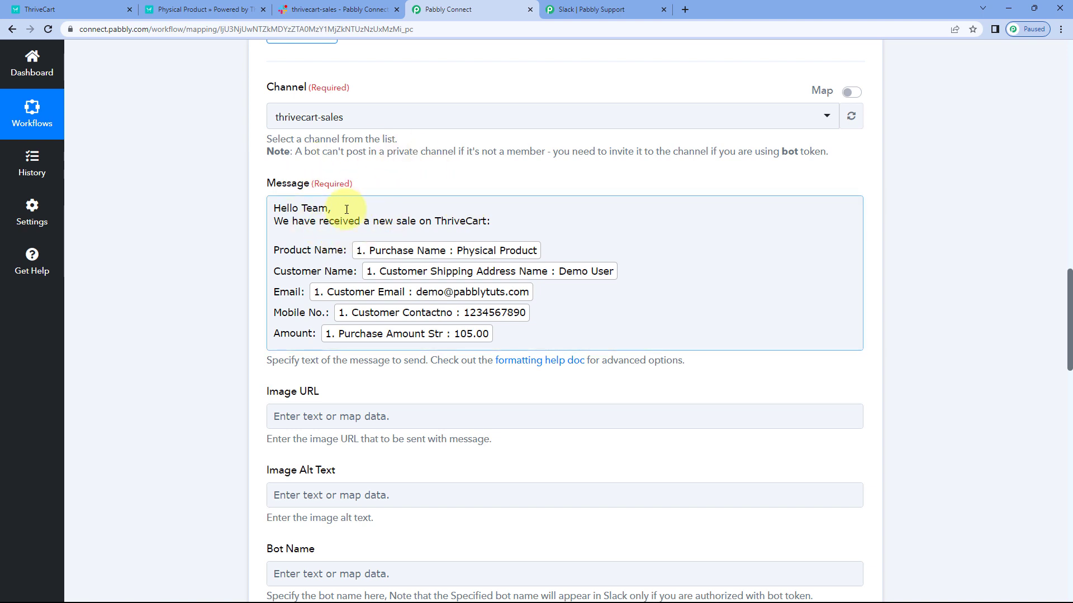
{"action": "left_click", "coordinate": [215, 9]}
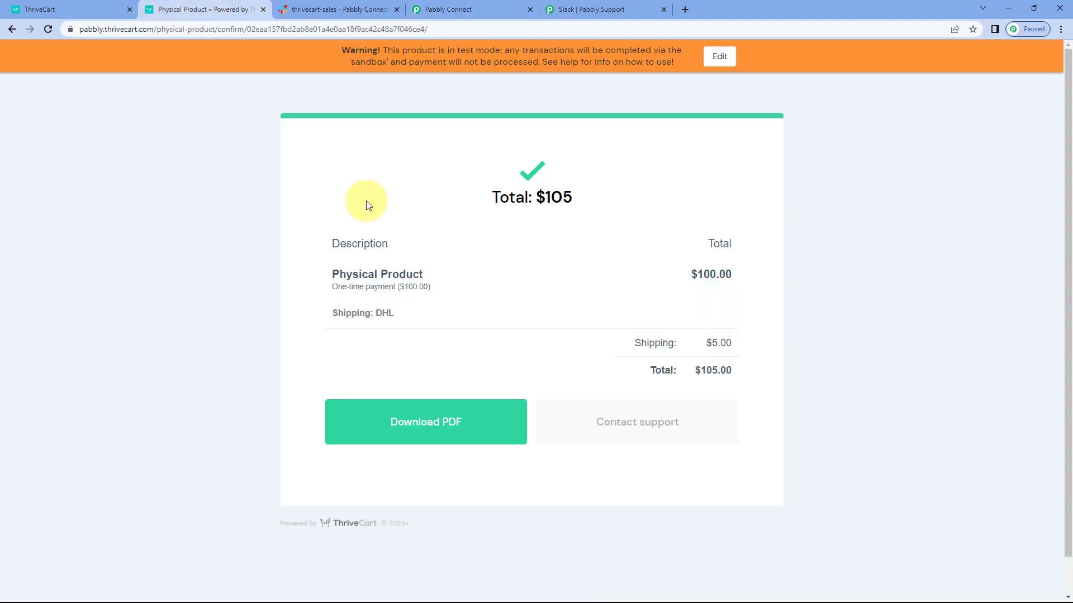
{"action": "left_click", "coordinate": [482, 7]}
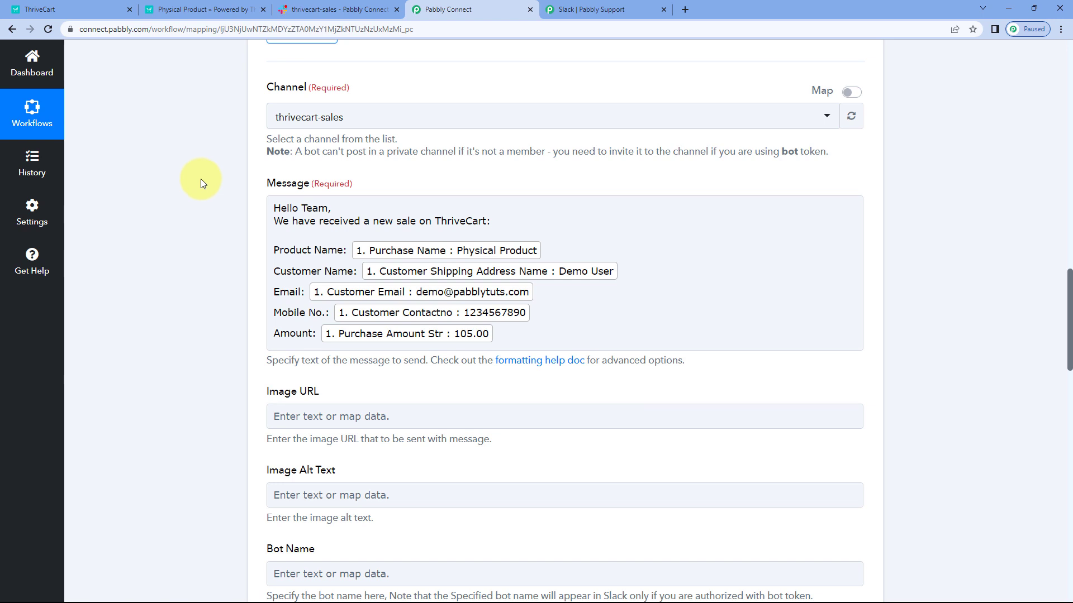
{"action": "left_click", "coordinate": [289, 18]}
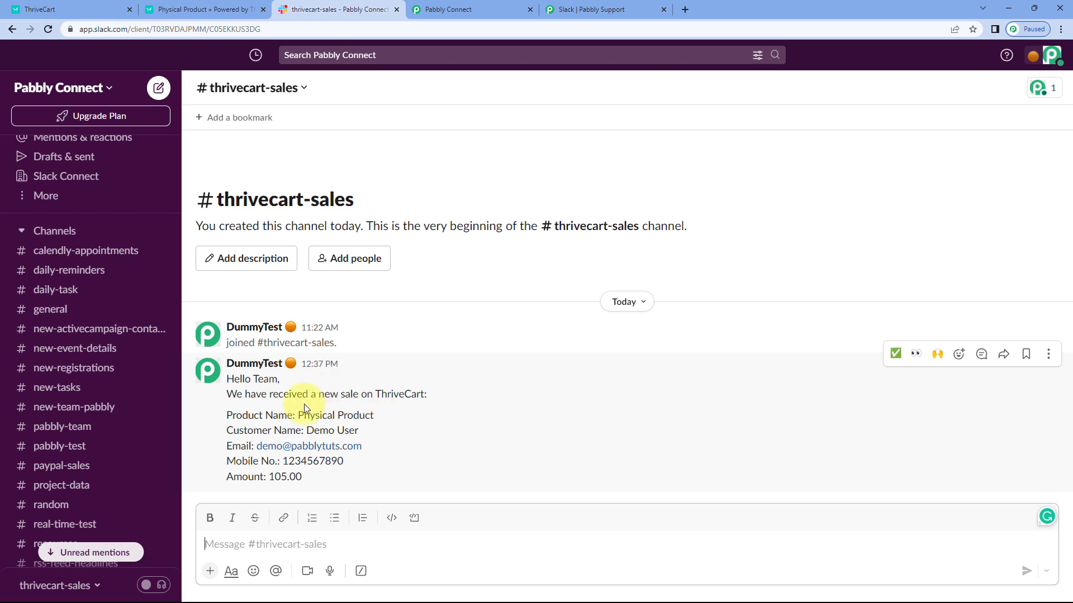
{"action": "left_click", "coordinate": [201, 10]}
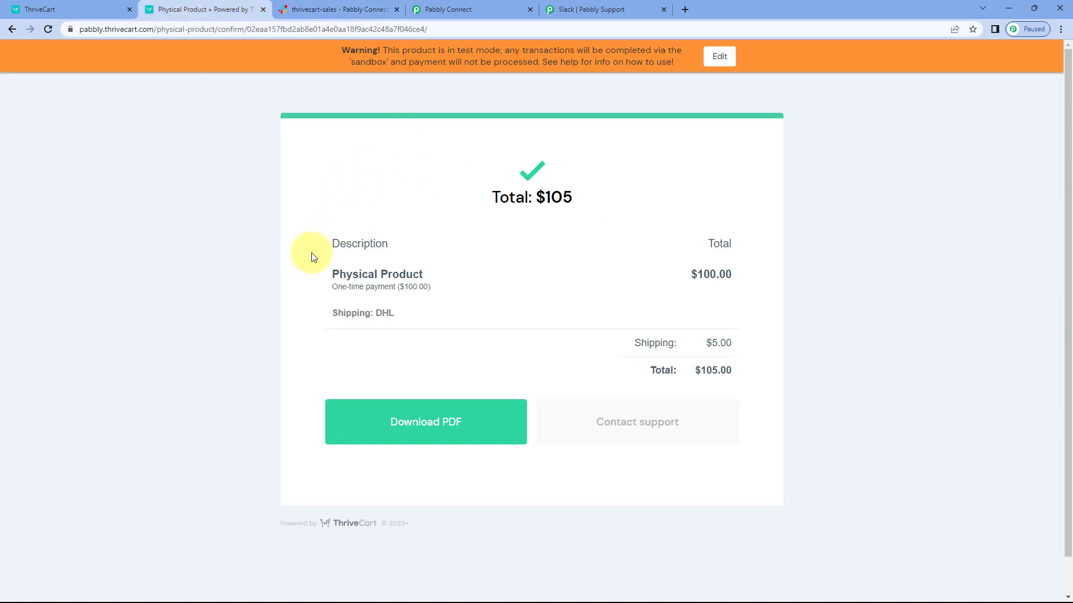
{"action": "left_click", "coordinate": [362, 8]}
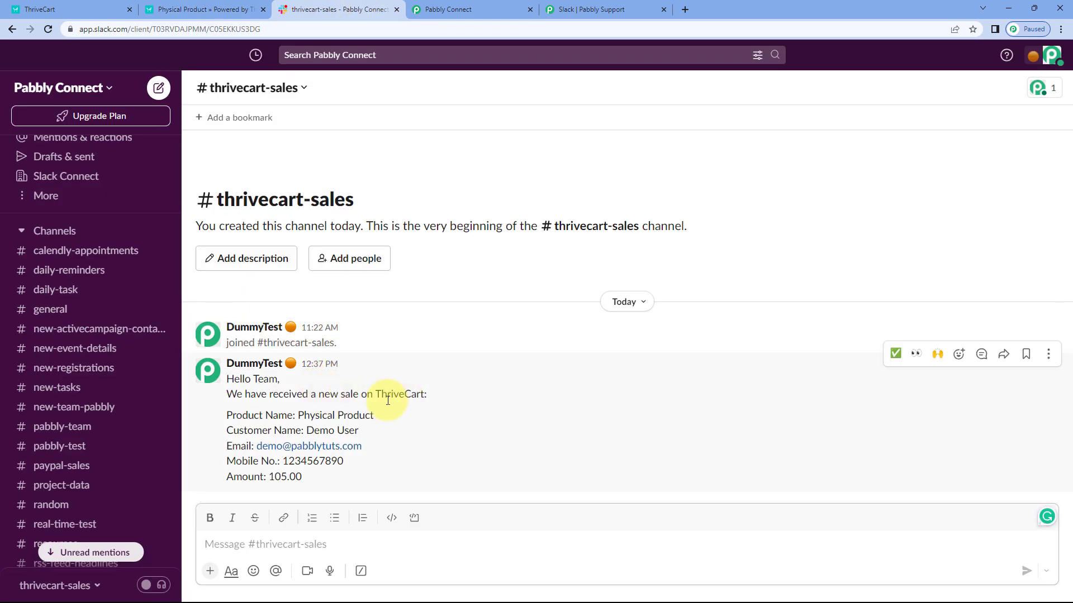
{"action": "left_click_drag", "start_coordinate": [375, 417], "coordinate": [305, 430]}
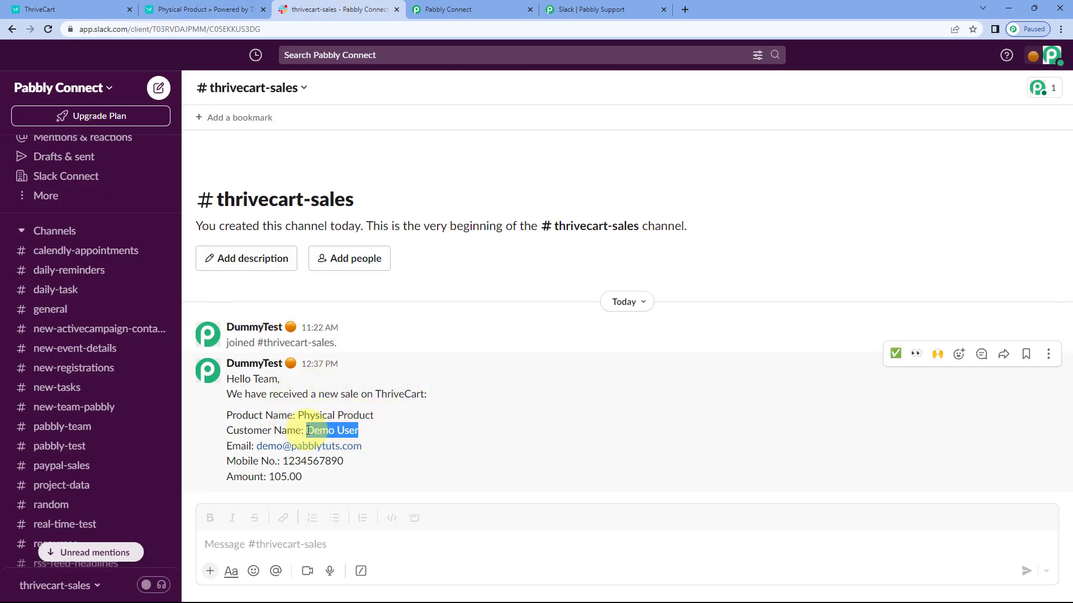
{"action": "left_click_drag", "start_coordinate": [376, 446], "coordinate": [250, 443]}
{"action": "left_click_drag", "start_coordinate": [347, 460], "coordinate": [267, 477]}
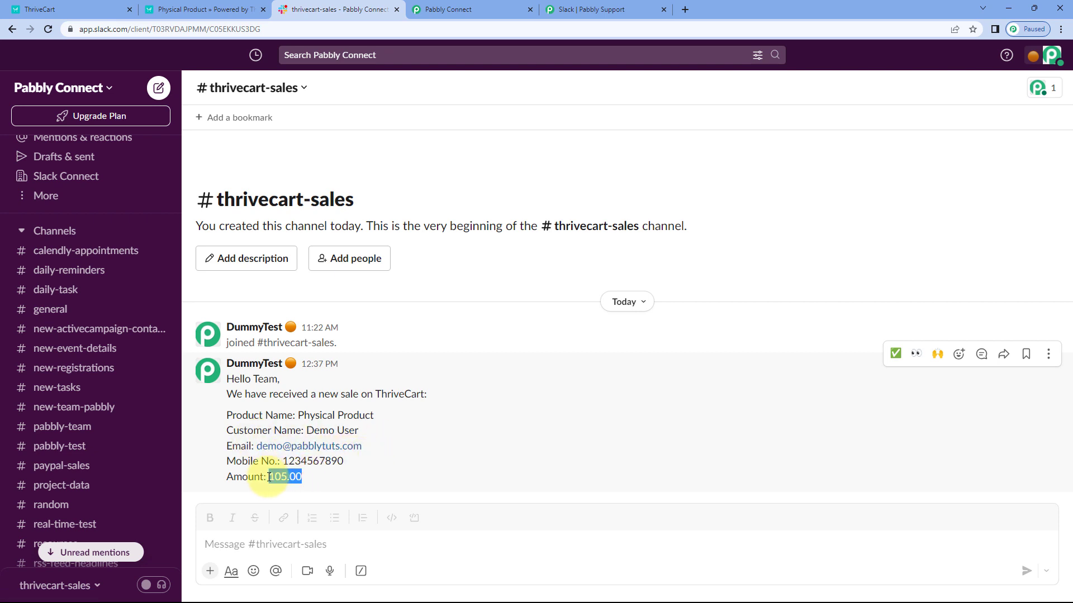
Step: Return to Pabbly Connect and collapse the Slack action and the ThriveCart trigger in the workflow
{"action": "left_click", "coordinate": [470, 7]}
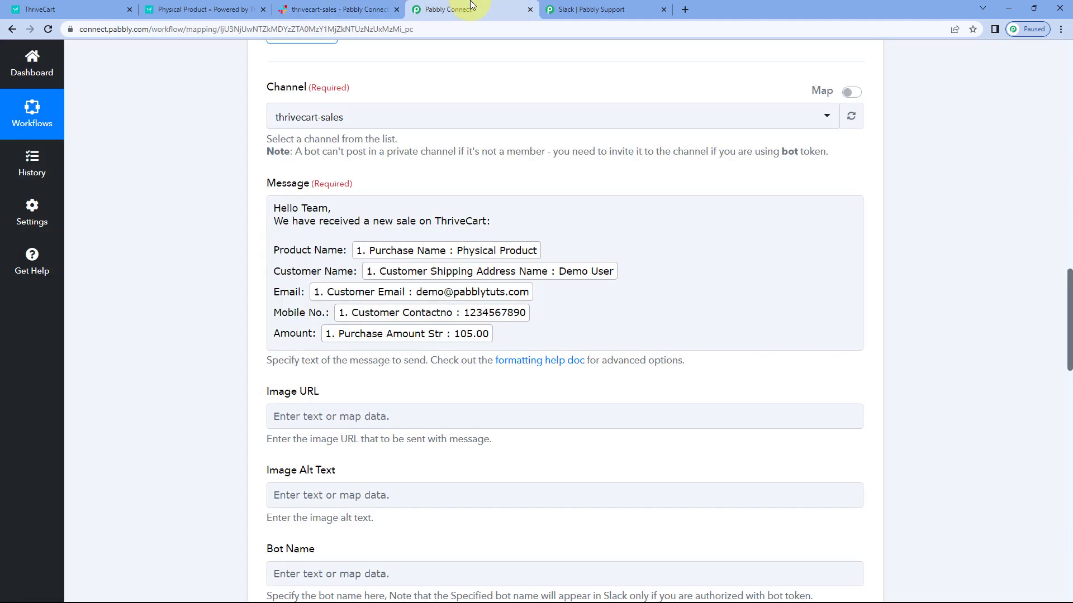
{"action": "scroll", "coordinate": [581, 168], "scroll_direction": "up", "scroll_amount": 4}
{"action": "left_click", "coordinate": [776, 113]}
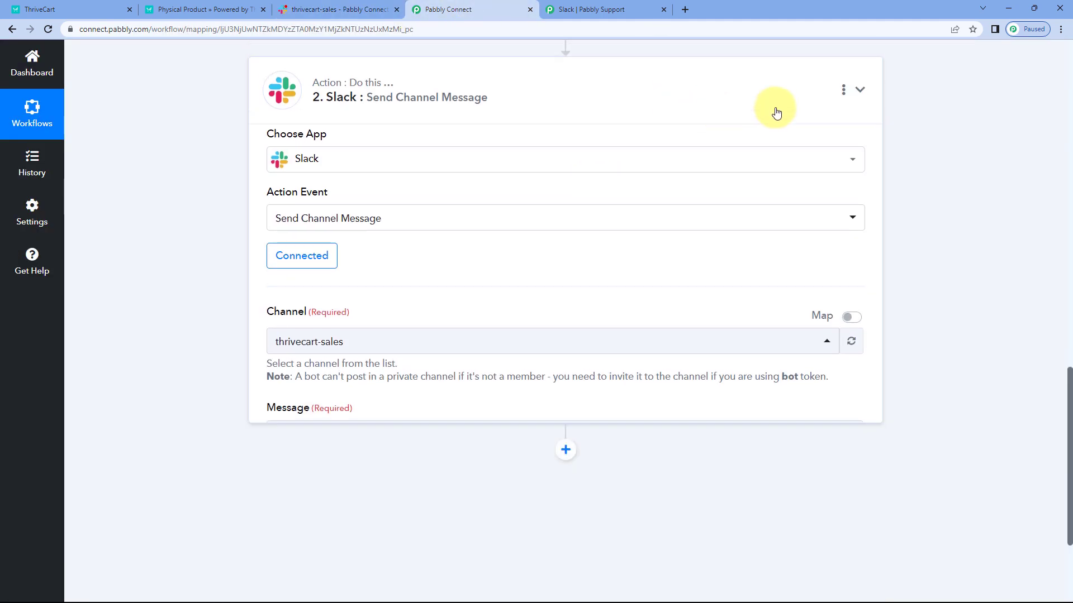
{"action": "scroll", "coordinate": [979, 208], "scroll_direction": "up", "scroll_amount": 20}
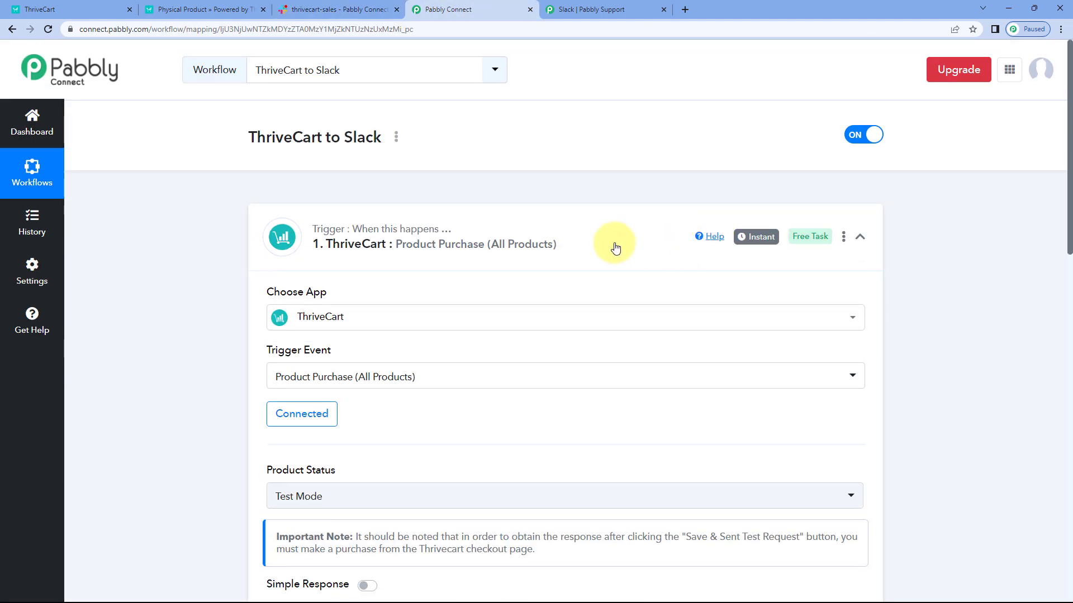
{"action": "left_click", "coordinate": [615, 247]}
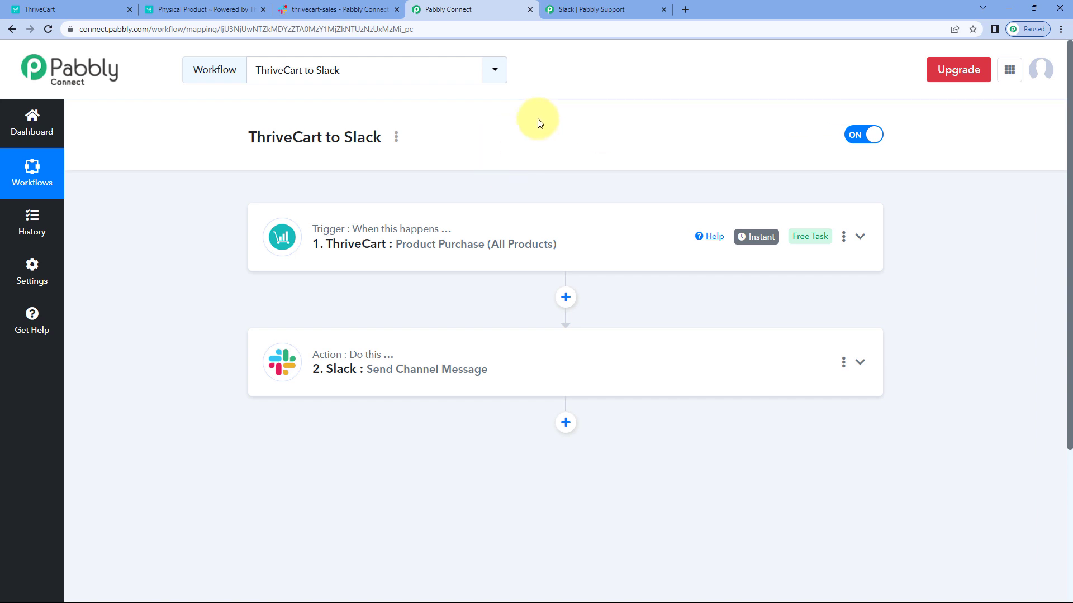
Step: Switch to ThriveCart and open the checkout page of the PHP Language Course product
{"action": "left_click", "coordinate": [78, 9]}
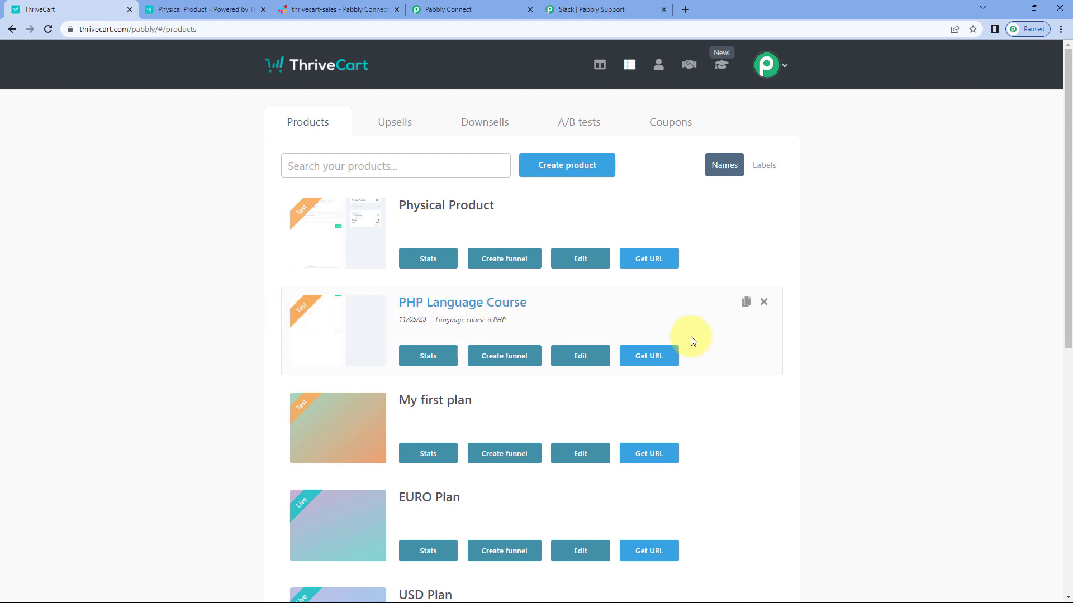
{"action": "left_click", "coordinate": [624, 358]}
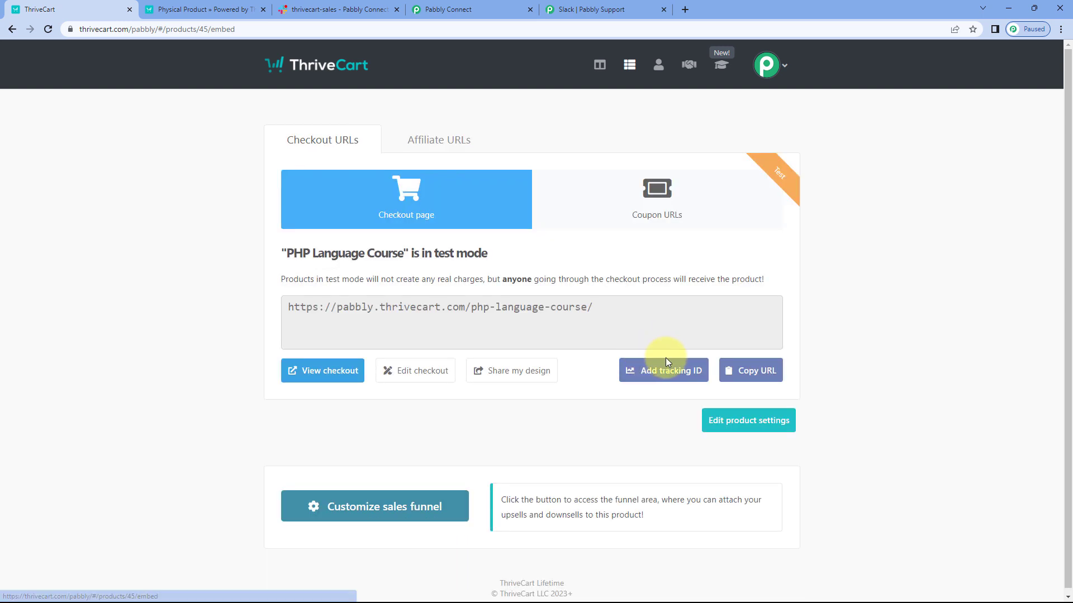
{"action": "left_click", "coordinate": [307, 371]}
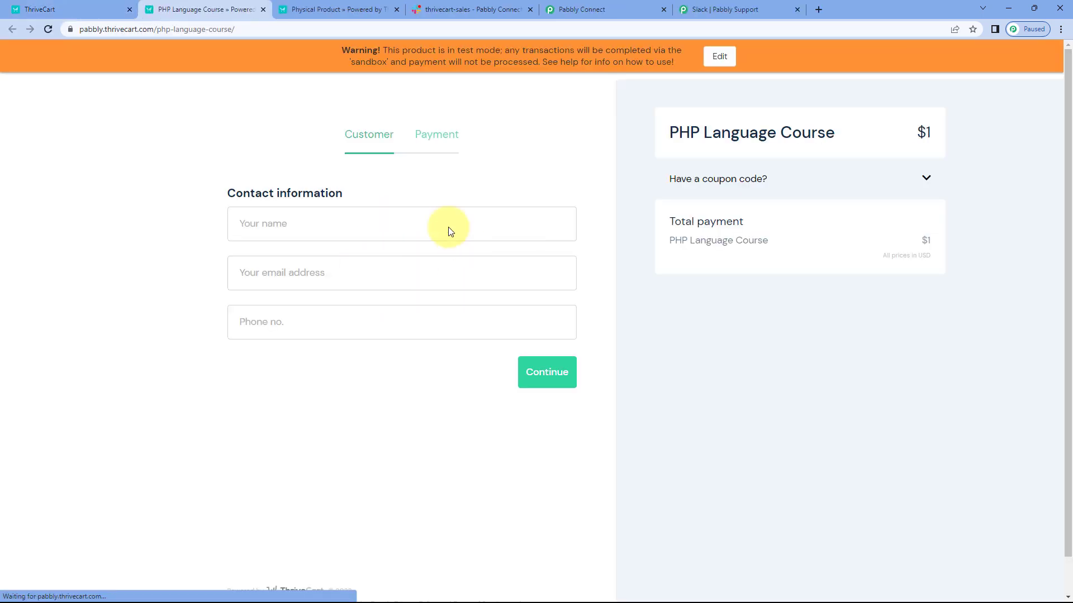
Step: Fill in the customer's name, email address and phone number on the PHP Language Course checkout and continue to payment
{"action": "left_click", "coordinate": [341, 222]}
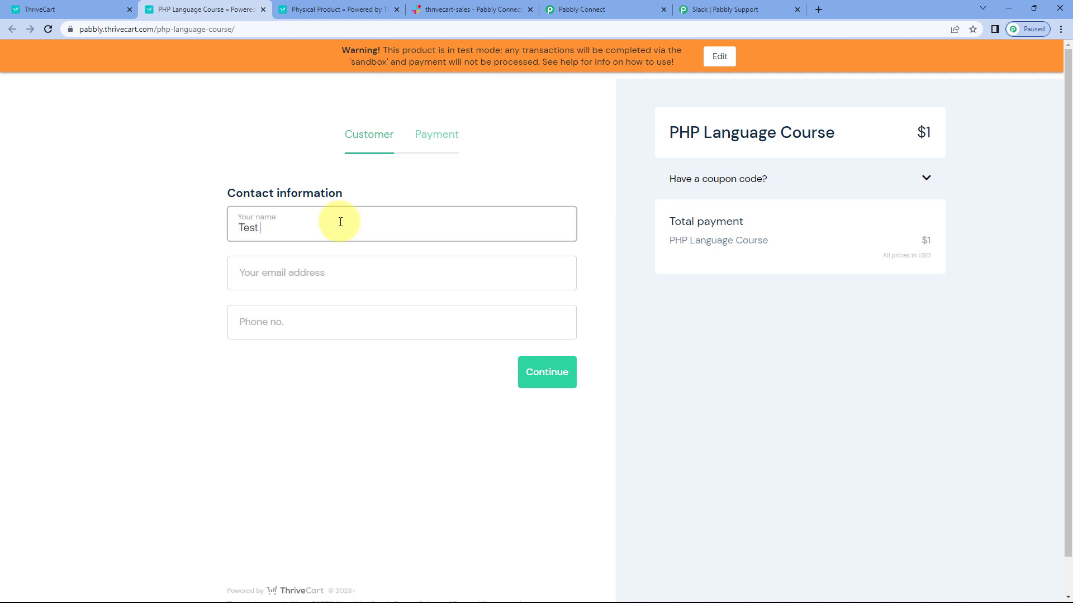
{"action": "type", "text": "Test User"}
{"action": "key", "text": "Tab"}
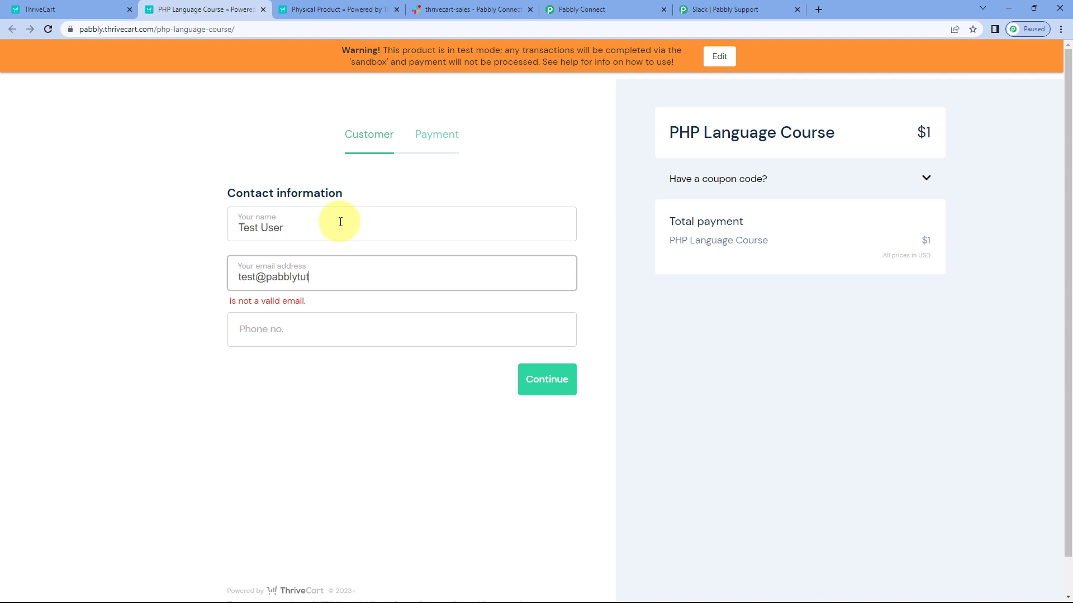
{"action": "key", "text": "Tab"}
{"action": "type", "text": "3"}
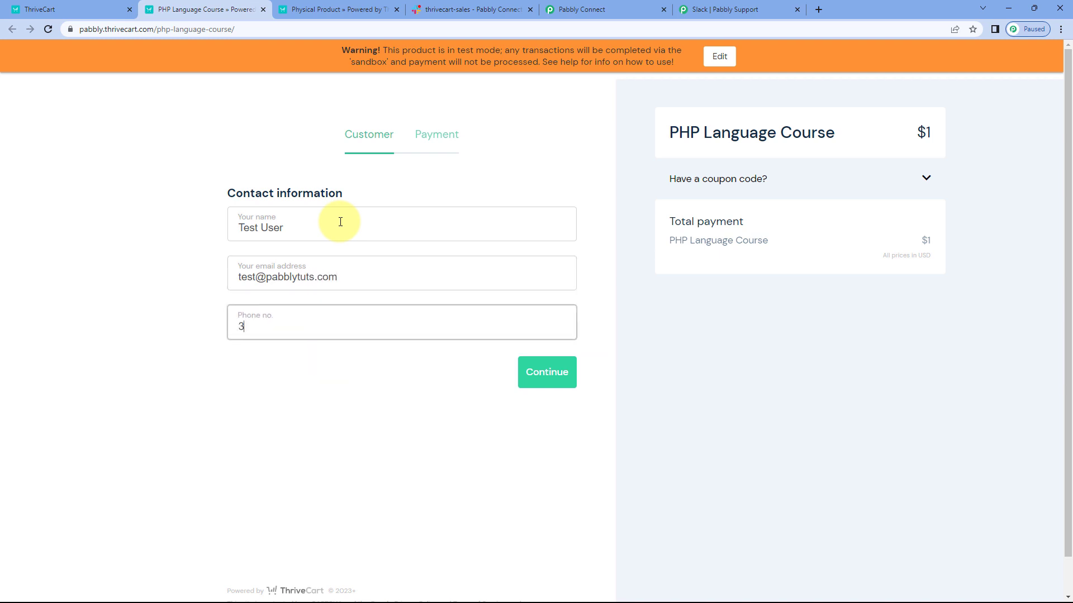
{"action": "type", "text": "214569870"}
{"action": "left_click", "coordinate": [559, 371]}
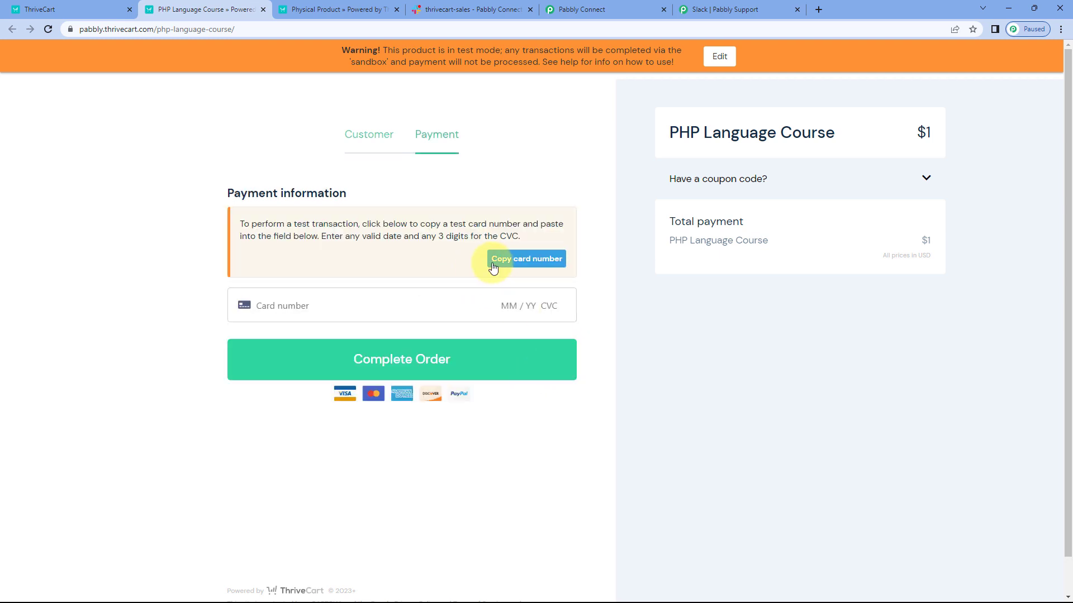
Step: Pay for the PHP Language Course with the copied test card number, its expiry date and security code, and complete the order
{"action": "left_click", "coordinate": [493, 267]}
{"action": "left_click", "coordinate": [371, 300]}
{"action": "key", "text": "ctrl+v"}
{"action": "type", "text": "12 / "}
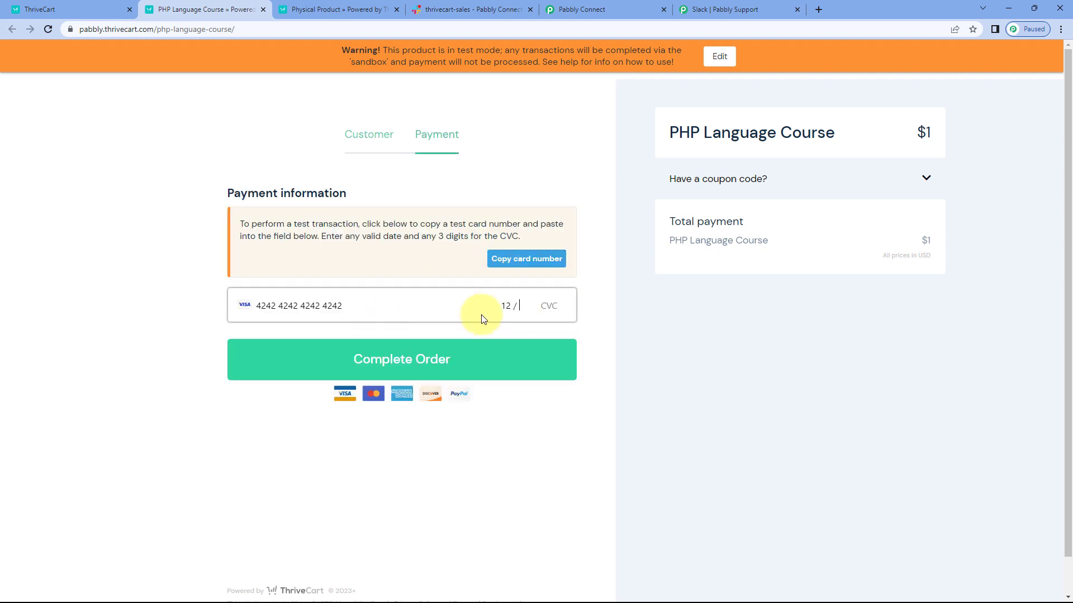
{"action": "type", "text": "24 123"}
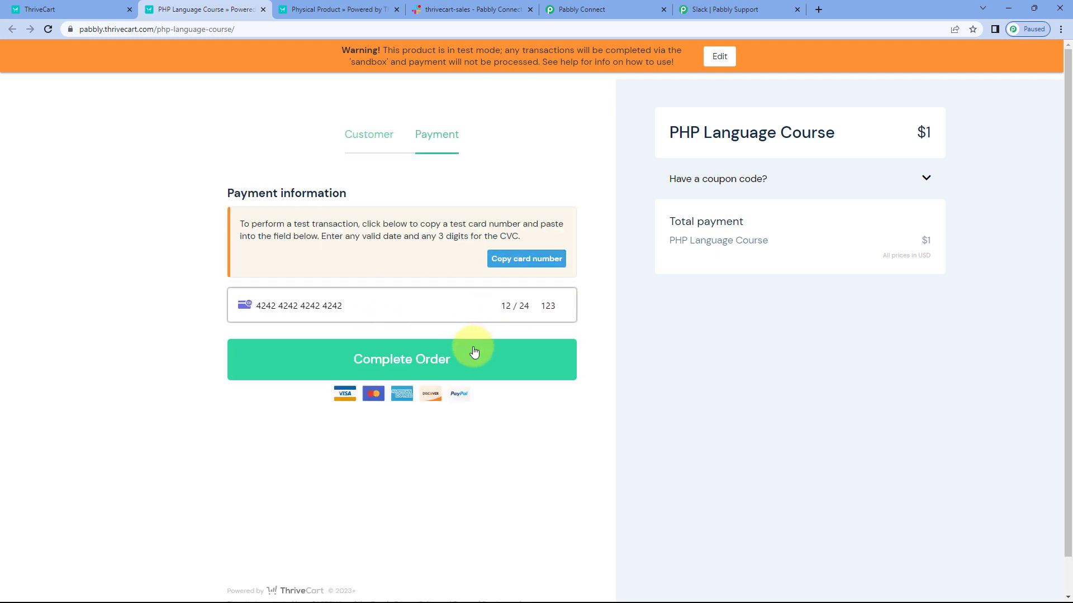
{"action": "left_click", "coordinate": [472, 358]}
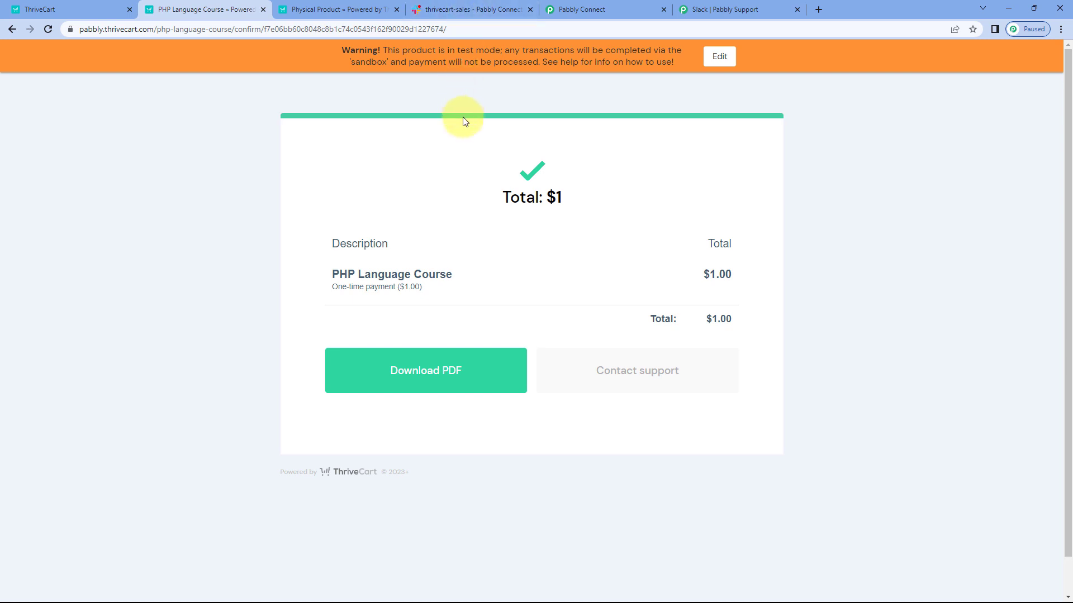
Step: Compare the new sale message in the thrivecart-sales Slack channel with the ThriveCart order confirmation, and return to the Pabbly Connect workflow
{"action": "left_click", "coordinate": [486, 8]}
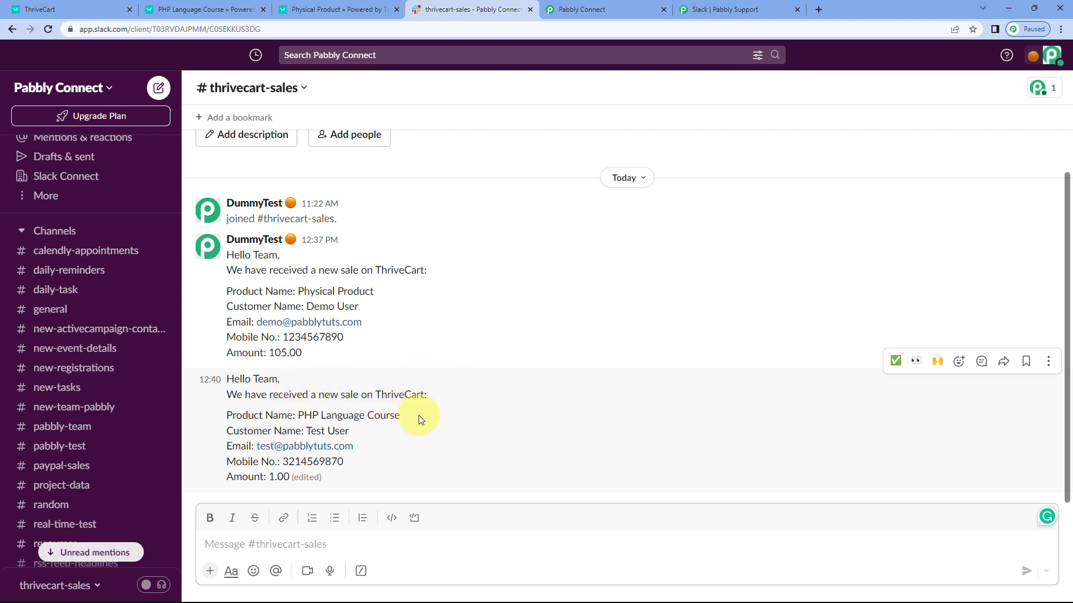
{"action": "left_click_drag", "start_coordinate": [418, 415], "coordinate": [297, 413]}
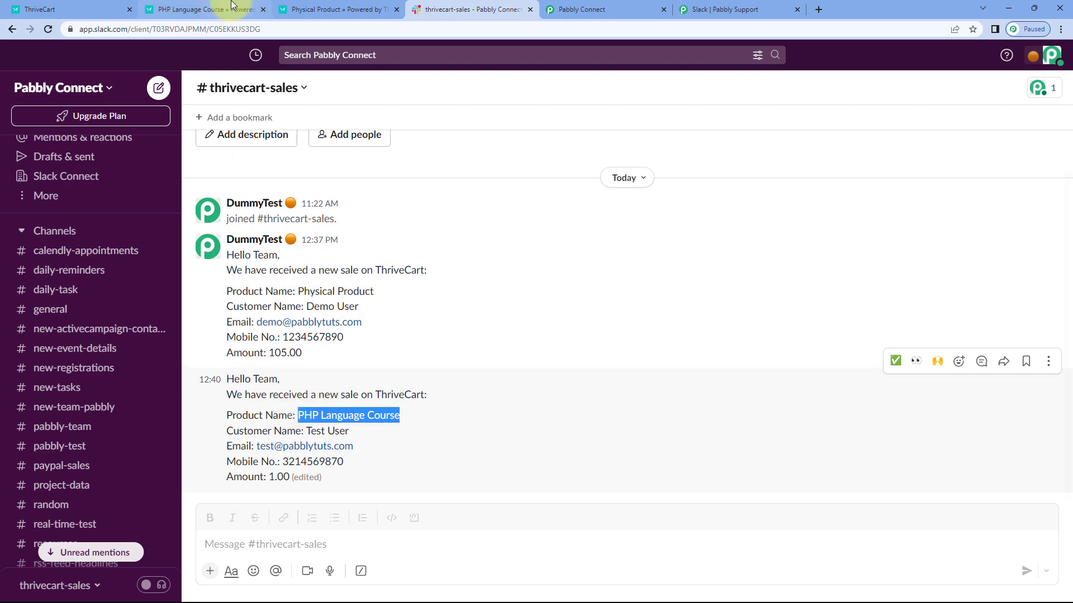
{"action": "left_click", "coordinate": [212, 10]}
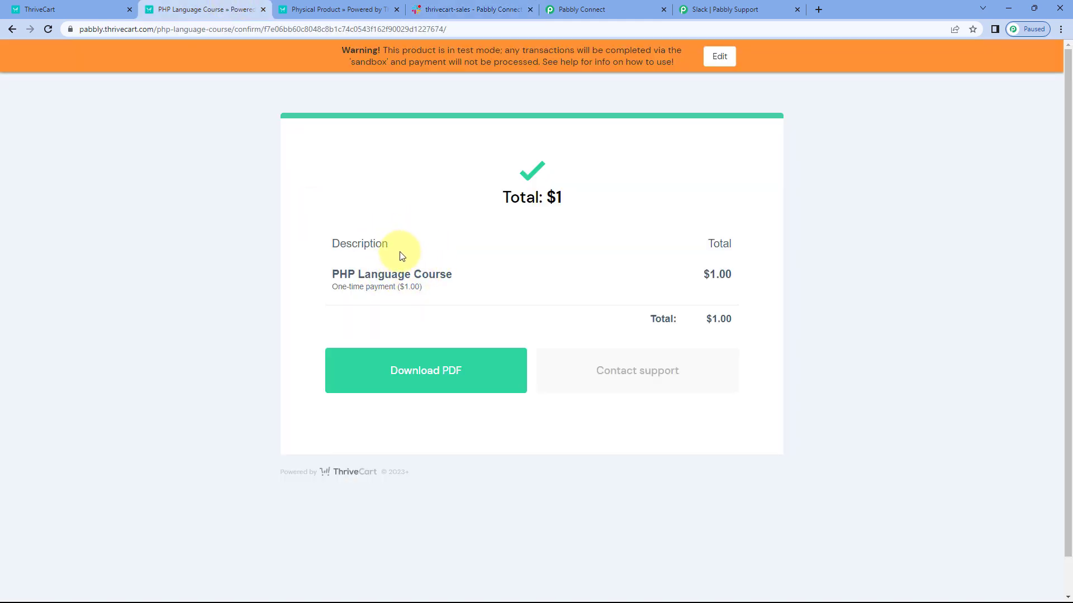
{"action": "left_click", "coordinate": [492, 9]}
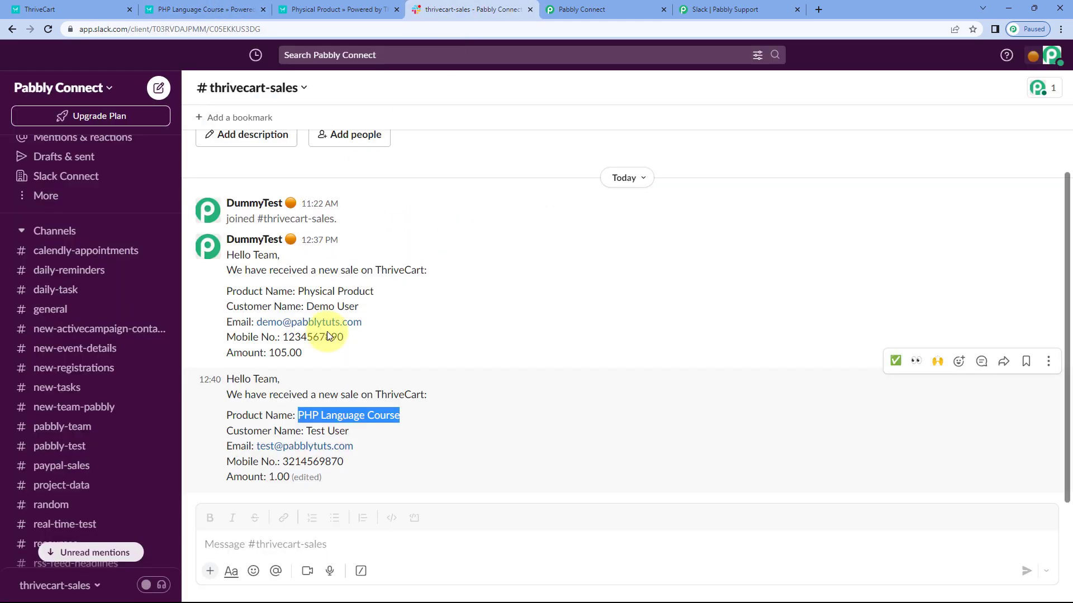
{"action": "left_click_drag", "start_coordinate": [348, 436], "coordinate": [257, 447]}
{"action": "left_click_drag", "start_coordinate": [360, 461], "coordinate": [254, 478]}
{"action": "left_click", "coordinate": [239, 8]}
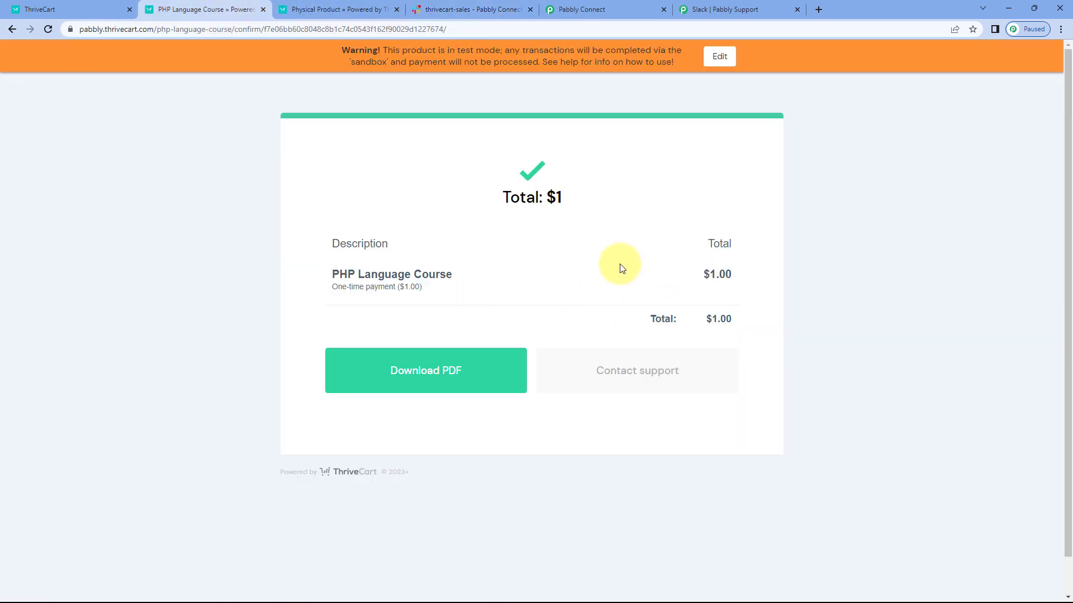
{"action": "left_click", "coordinate": [626, 10]}
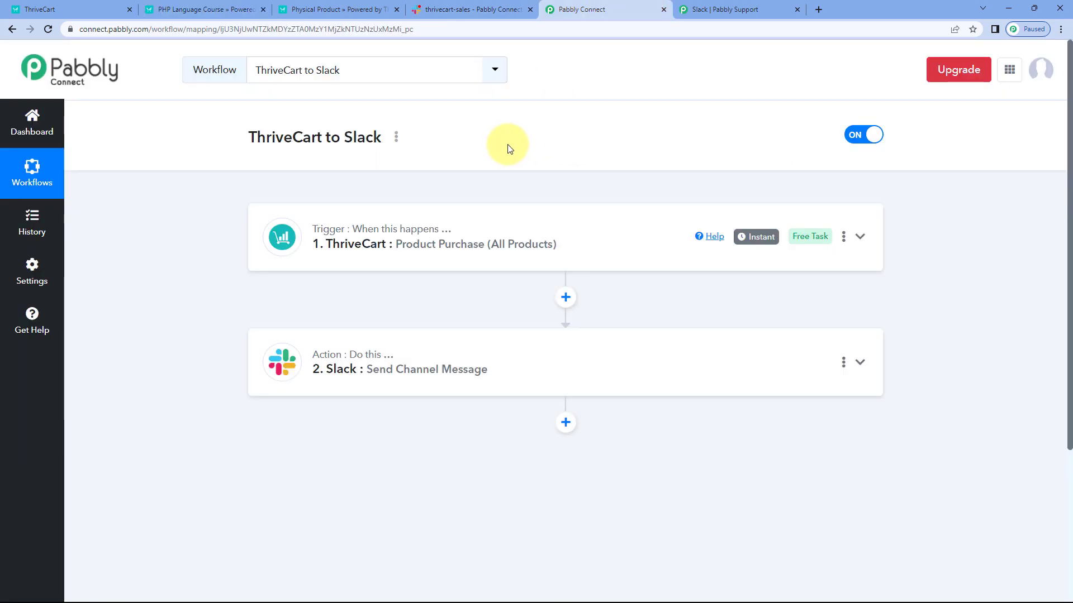